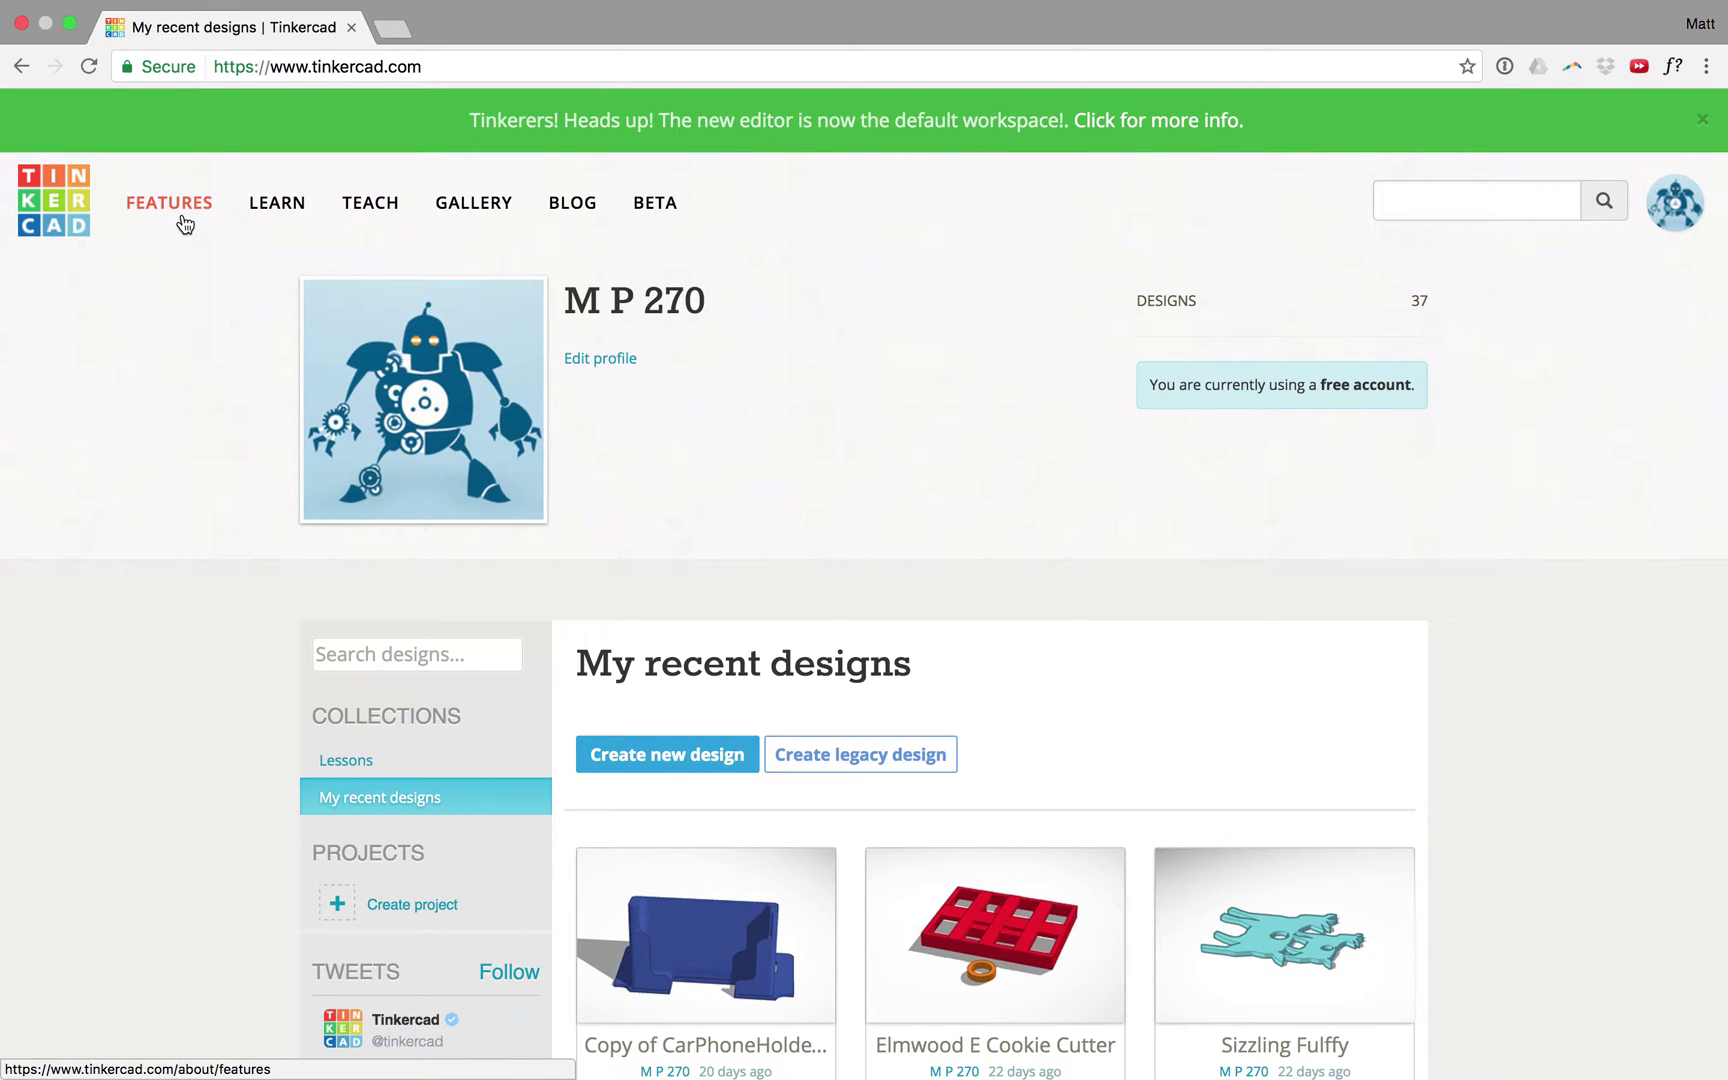
Create a new design, opening the empty workplane 'Ingenious Waasa-Curcan'
{"action": "left_click", "coordinate": [728, 766]}
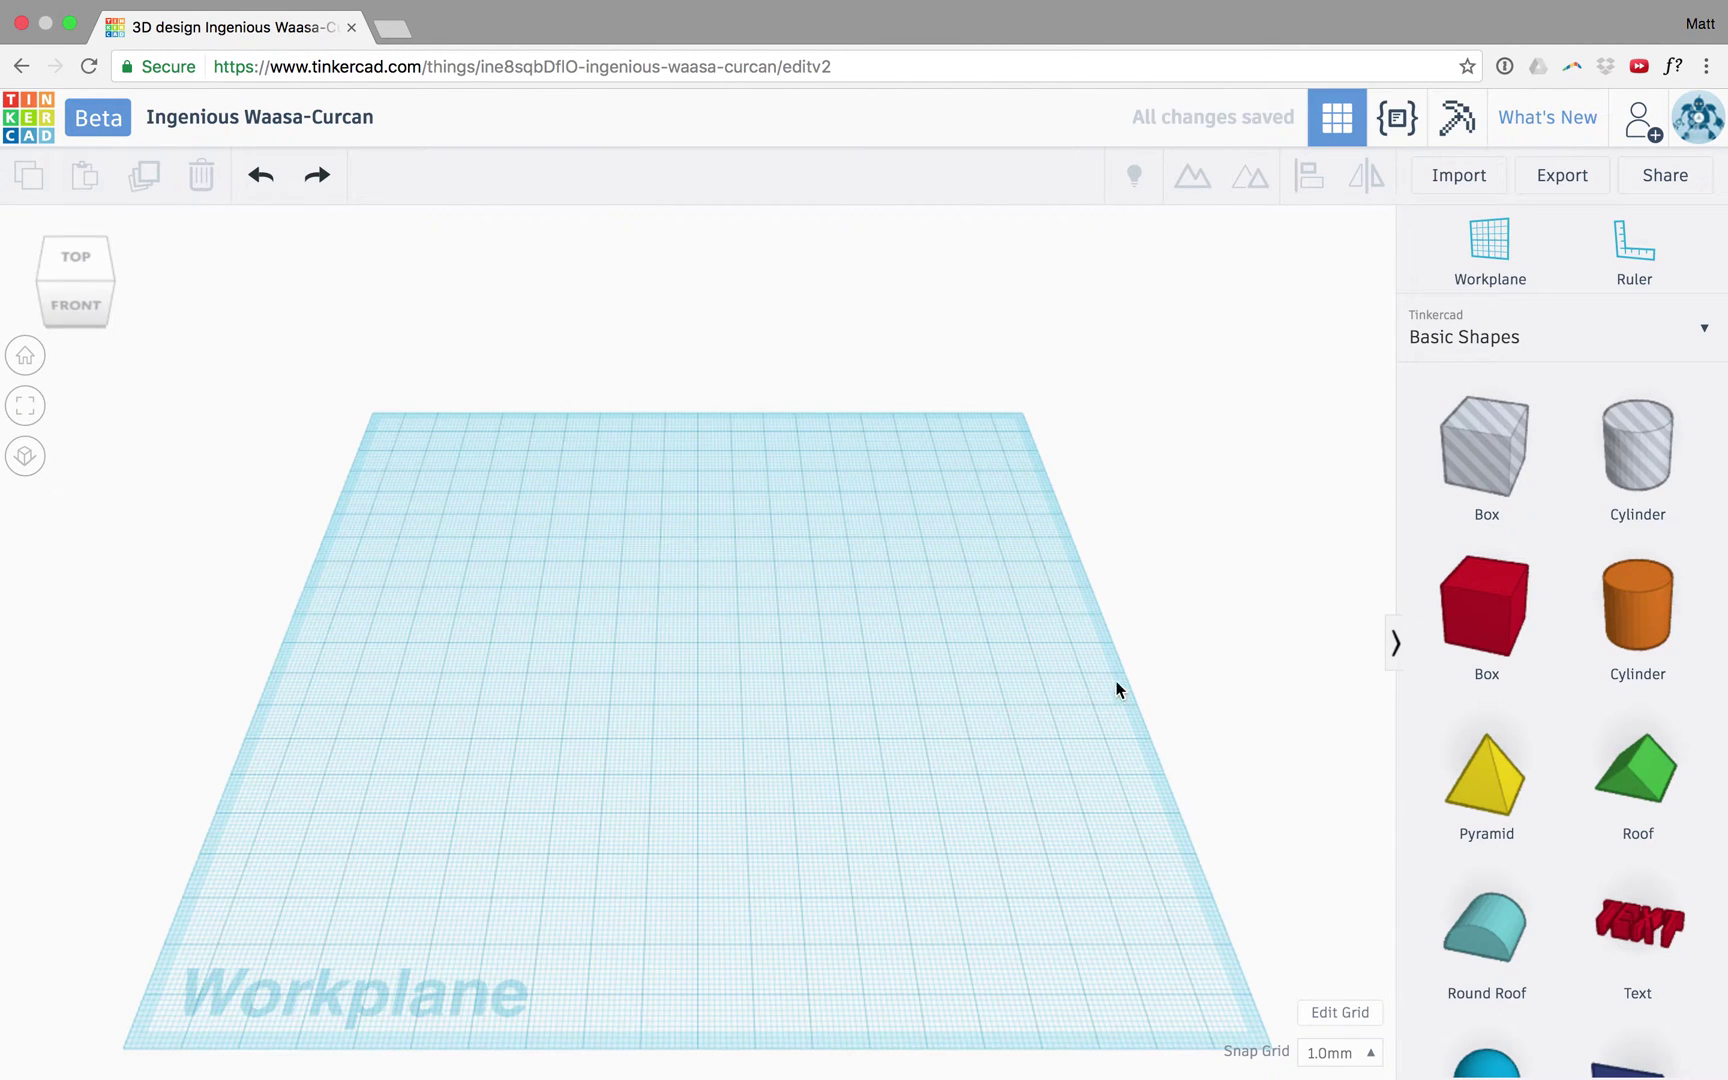
Place a red box, stretch it to 50 long and 3 high, and shift it right
{"action": "left_click_drag", "start_coordinate": [1543, 556], "coordinate": [541, 718]}
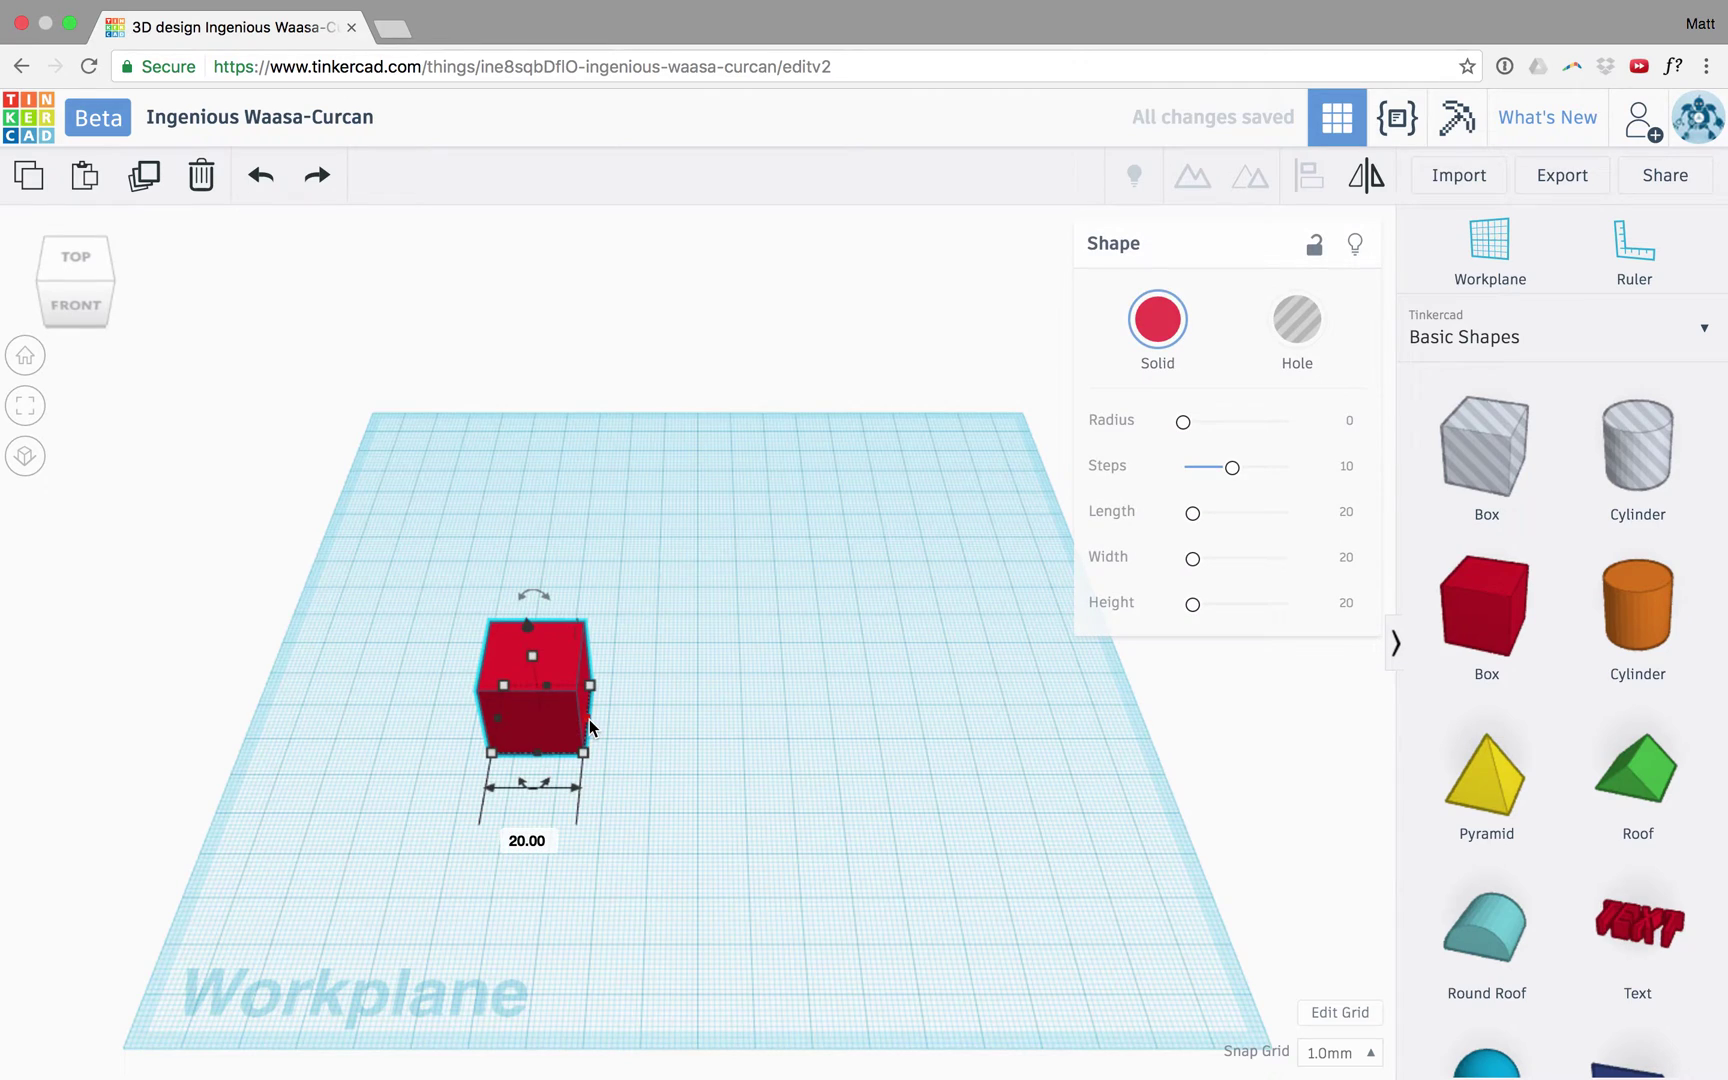
{"action": "left_click_drag", "start_coordinate": [589, 720], "coordinate": [721, 728]}
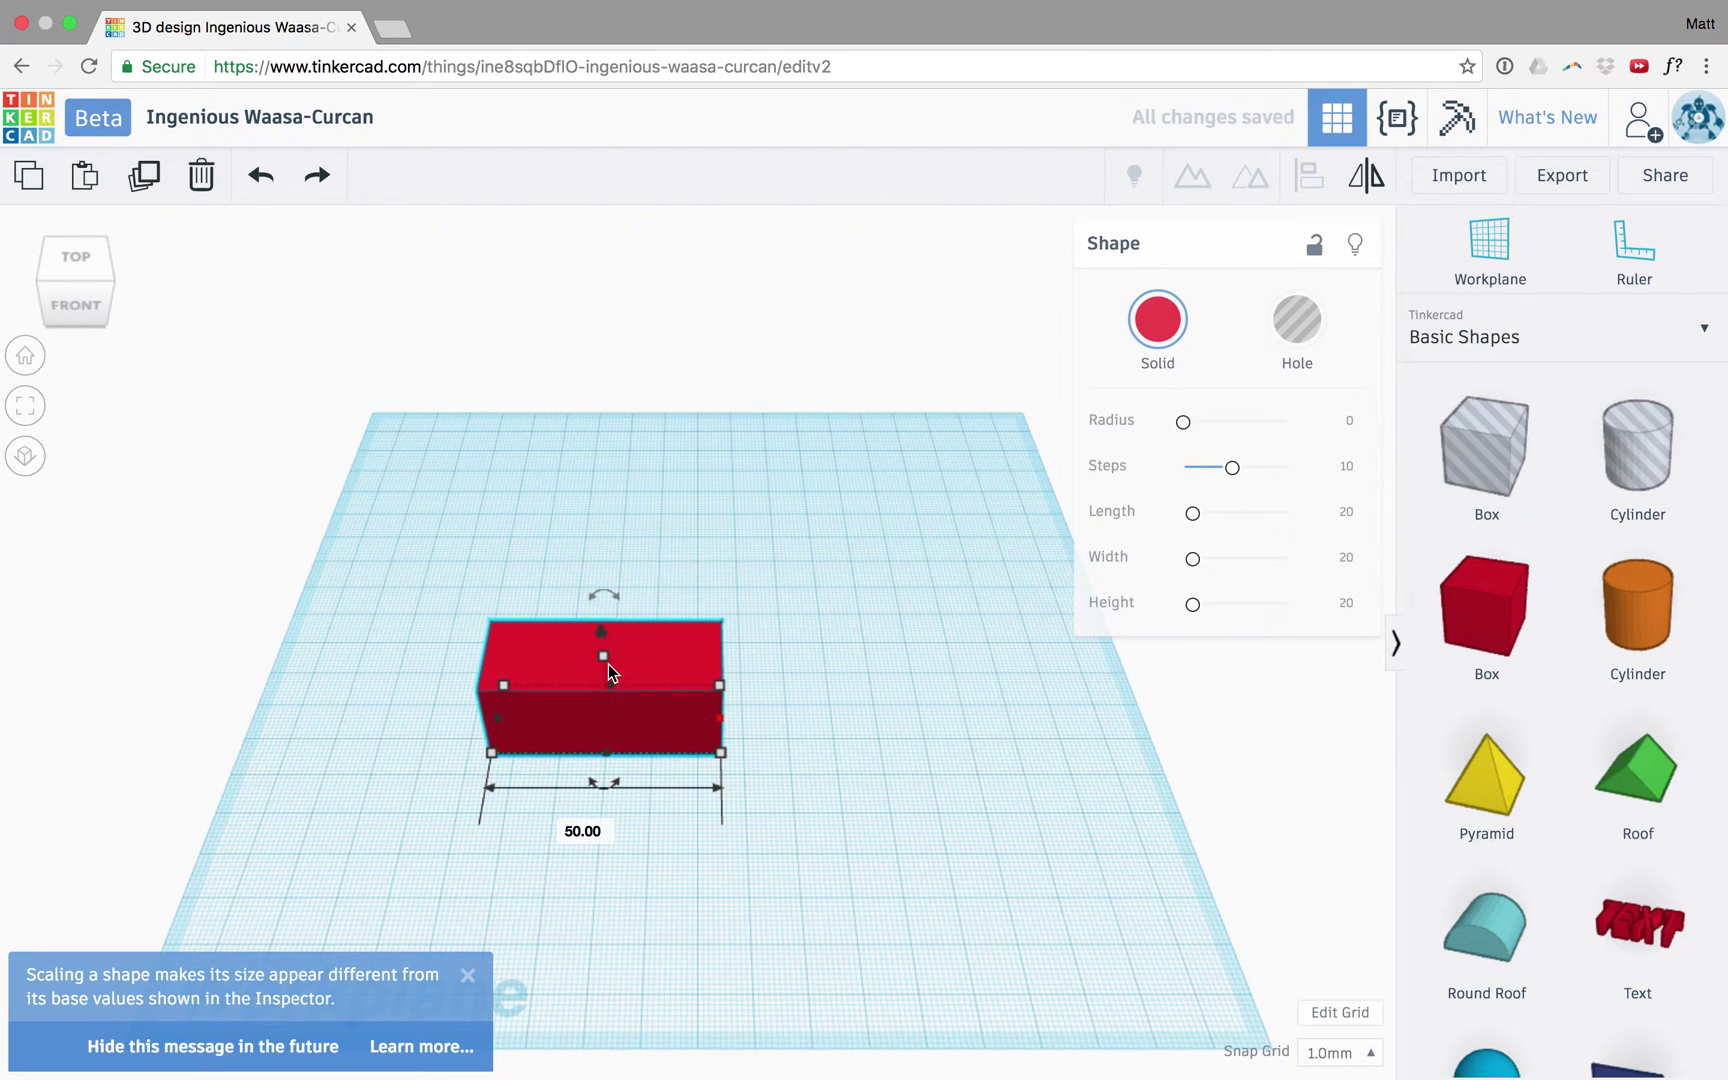
{"action": "left_click_drag", "start_coordinate": [603, 656], "coordinate": [603, 709]}
{"action": "scroll", "coordinate": [901, 811], "scroll_direction": "up", "scroll_amount": 5}
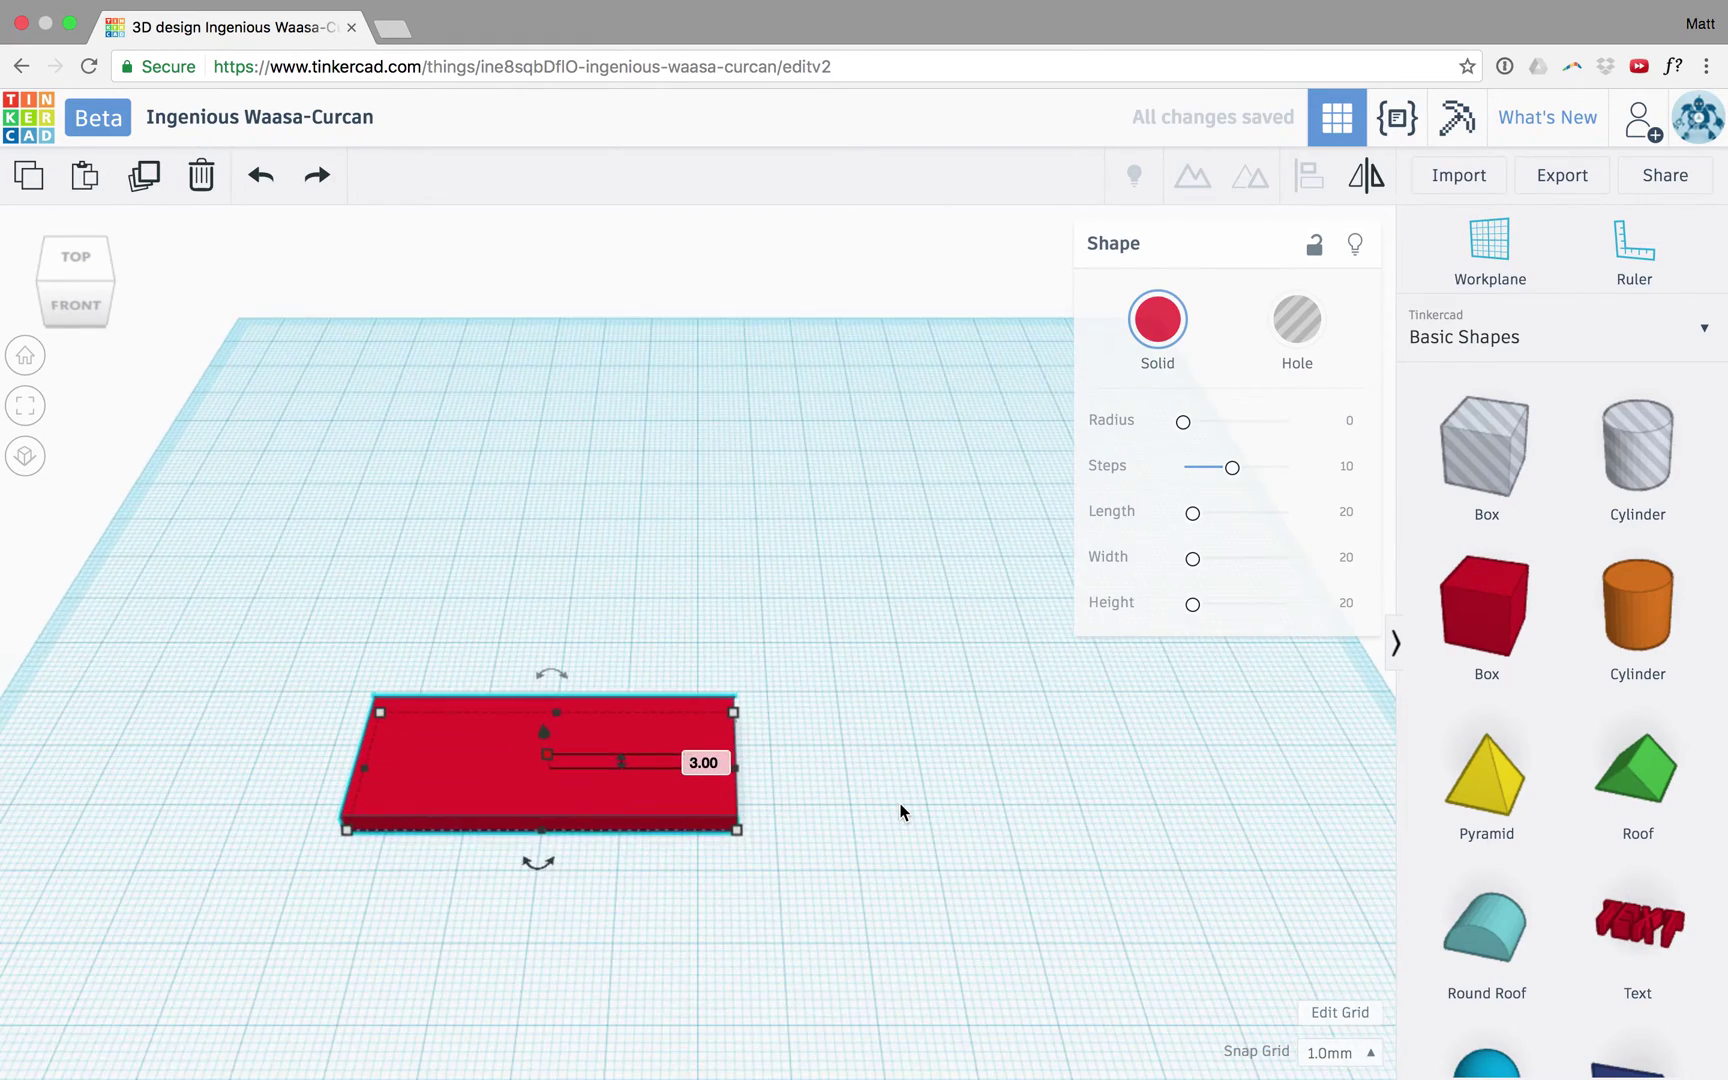
{"action": "scroll", "coordinate": [900, 811], "scroll_direction": "down", "scroll_amount": 5}
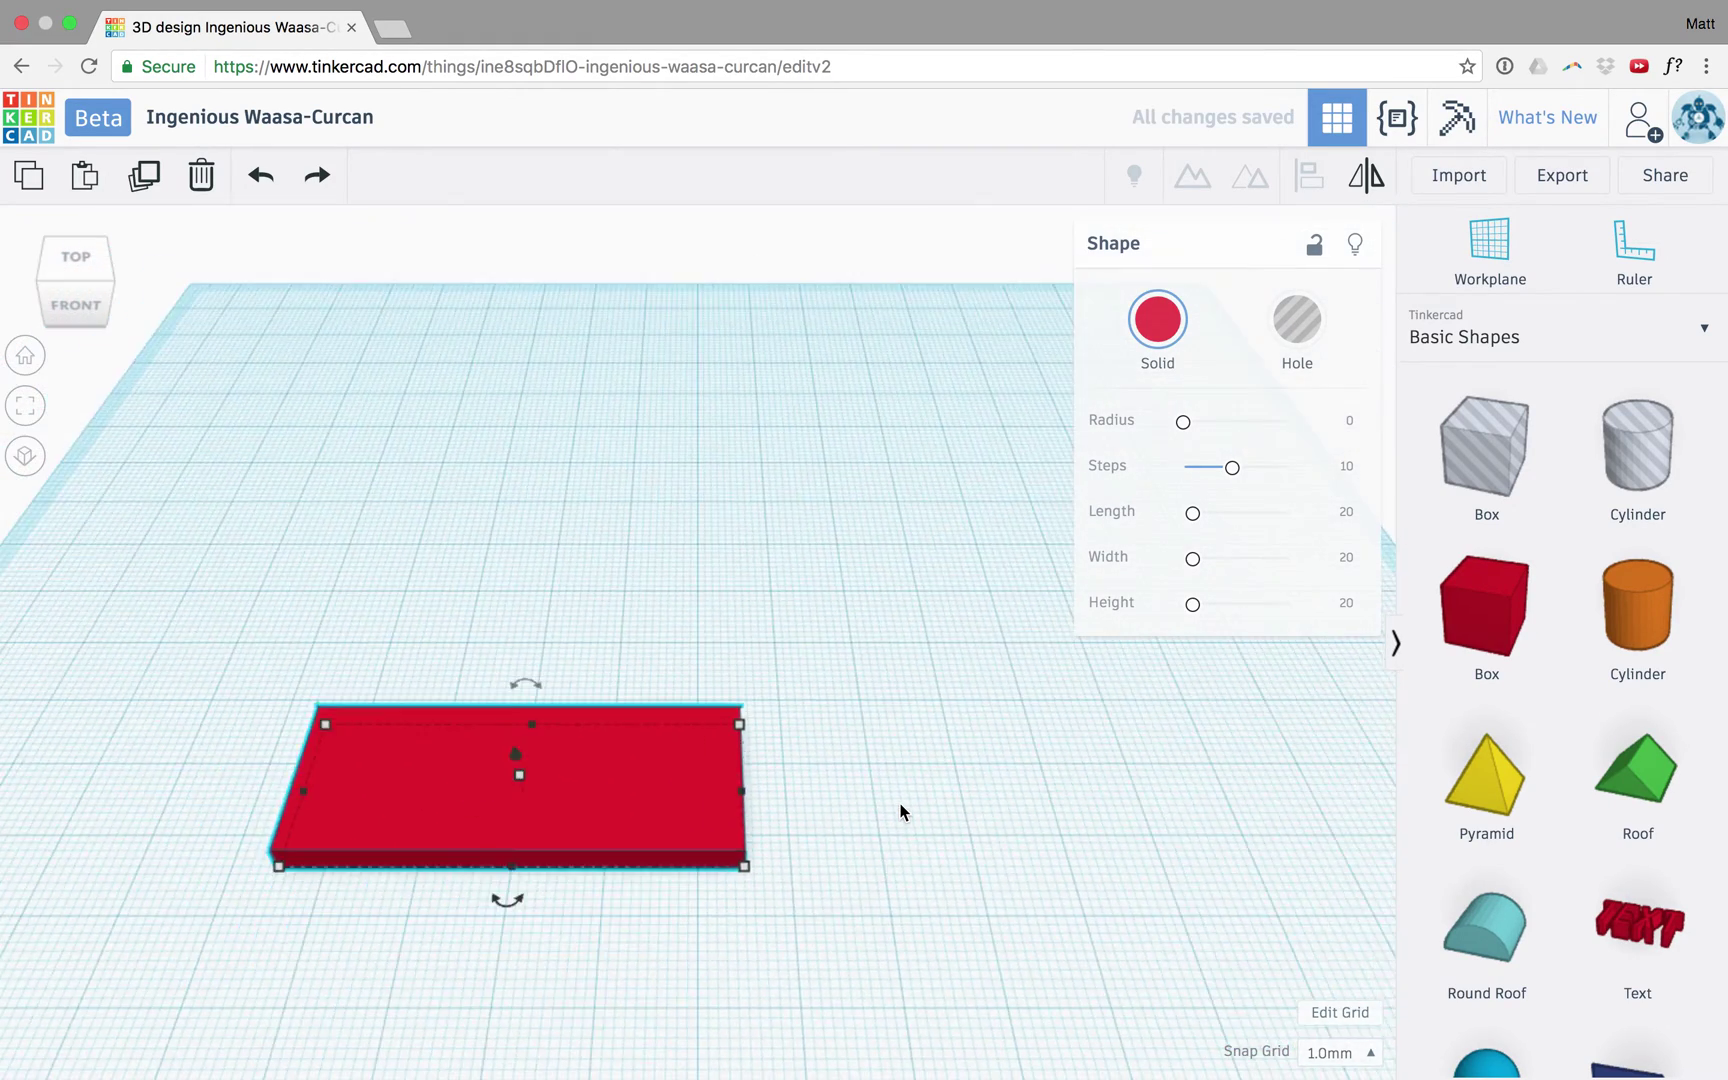
{"action": "scroll", "coordinate": [900, 811], "scroll_direction": "up", "scroll_amount": 2}
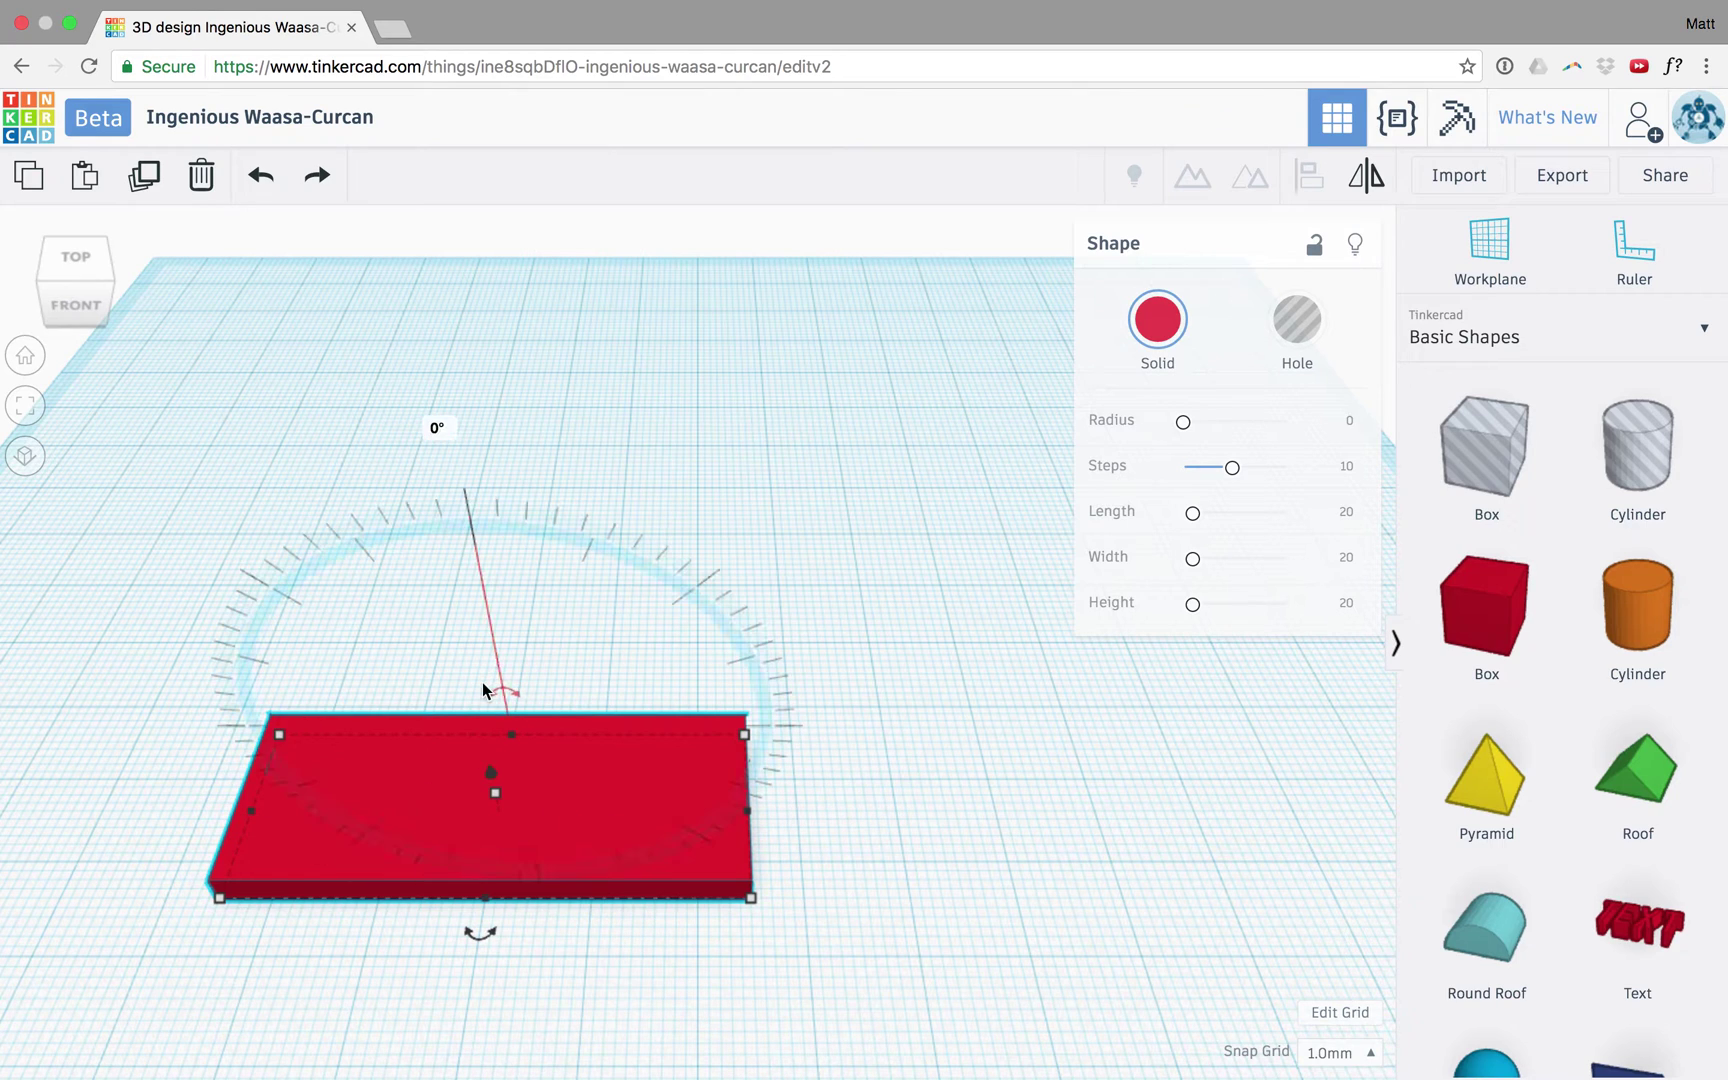
{"action": "left_click_drag", "start_coordinate": [585, 810], "coordinate": [783, 808]}
{"action": "scroll", "coordinate": [1648, 752], "scroll_direction": "down", "scroll_amount": 6}
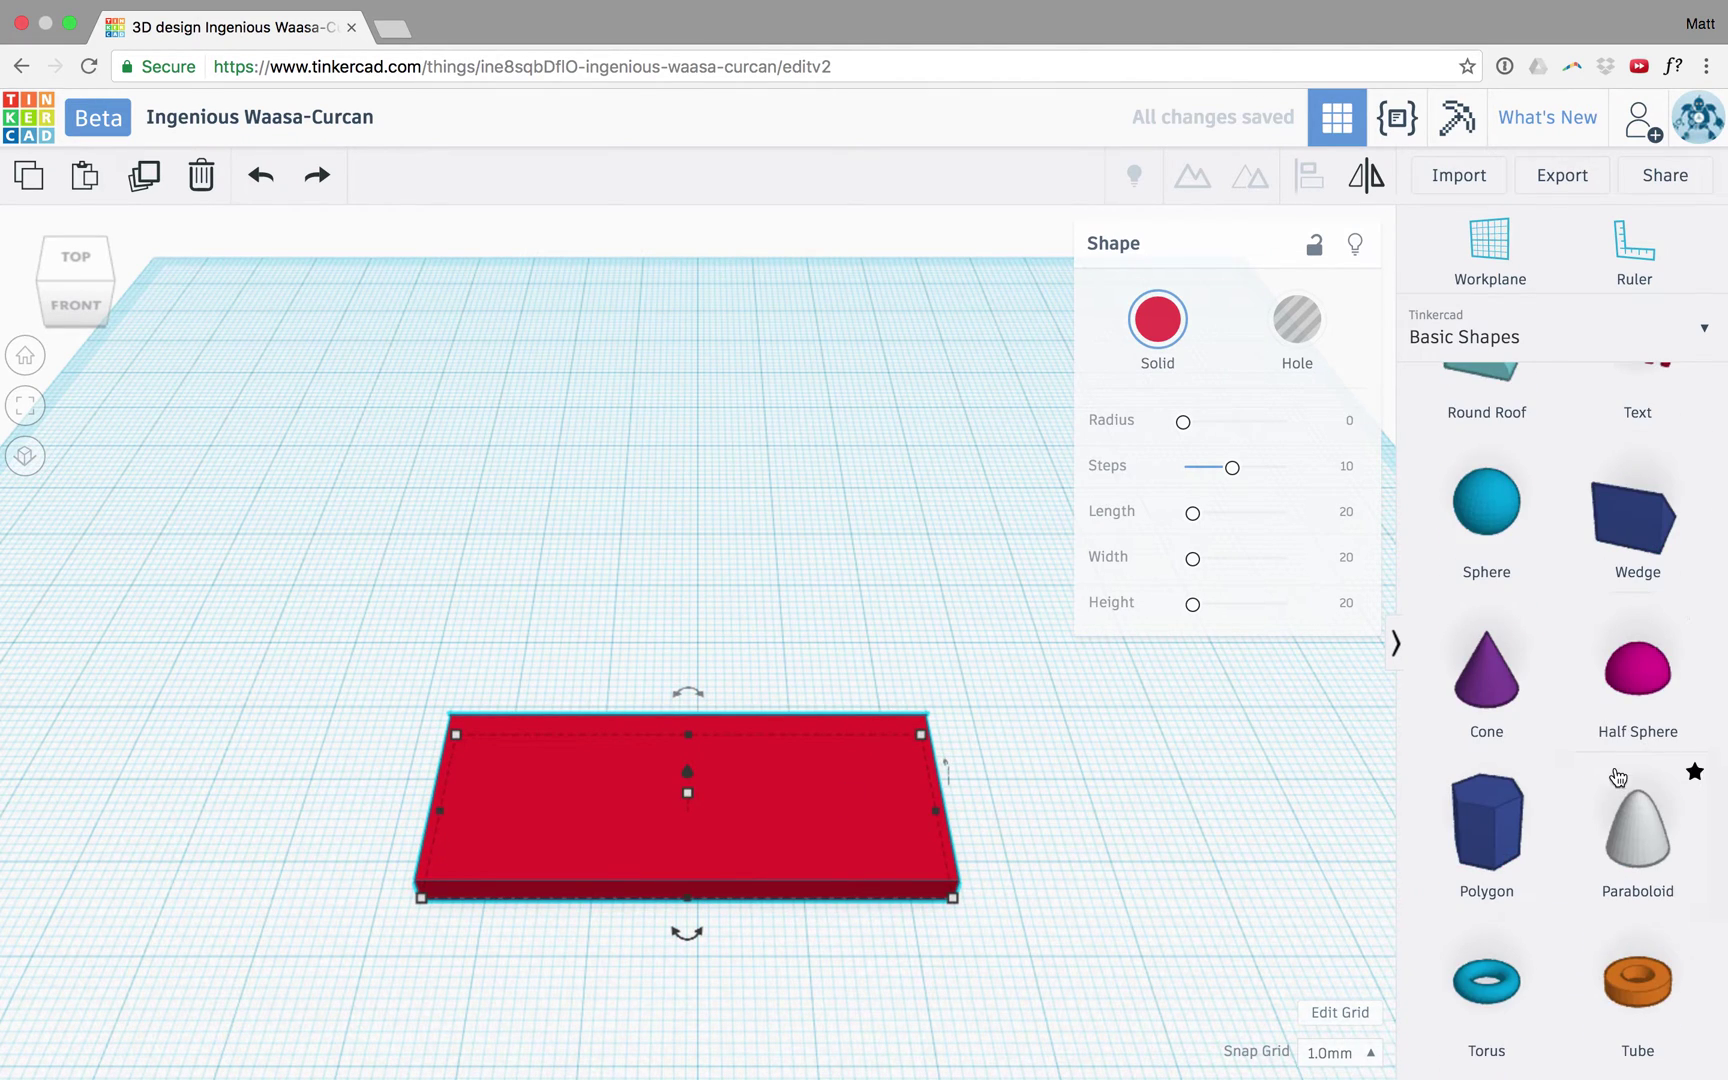
{"action": "scroll", "coordinate": [1614, 779], "scroll_direction": "down", "scroll_amount": 4}
{"action": "scroll", "coordinate": [1614, 776], "scroll_direction": "up", "scroll_amount": 10}
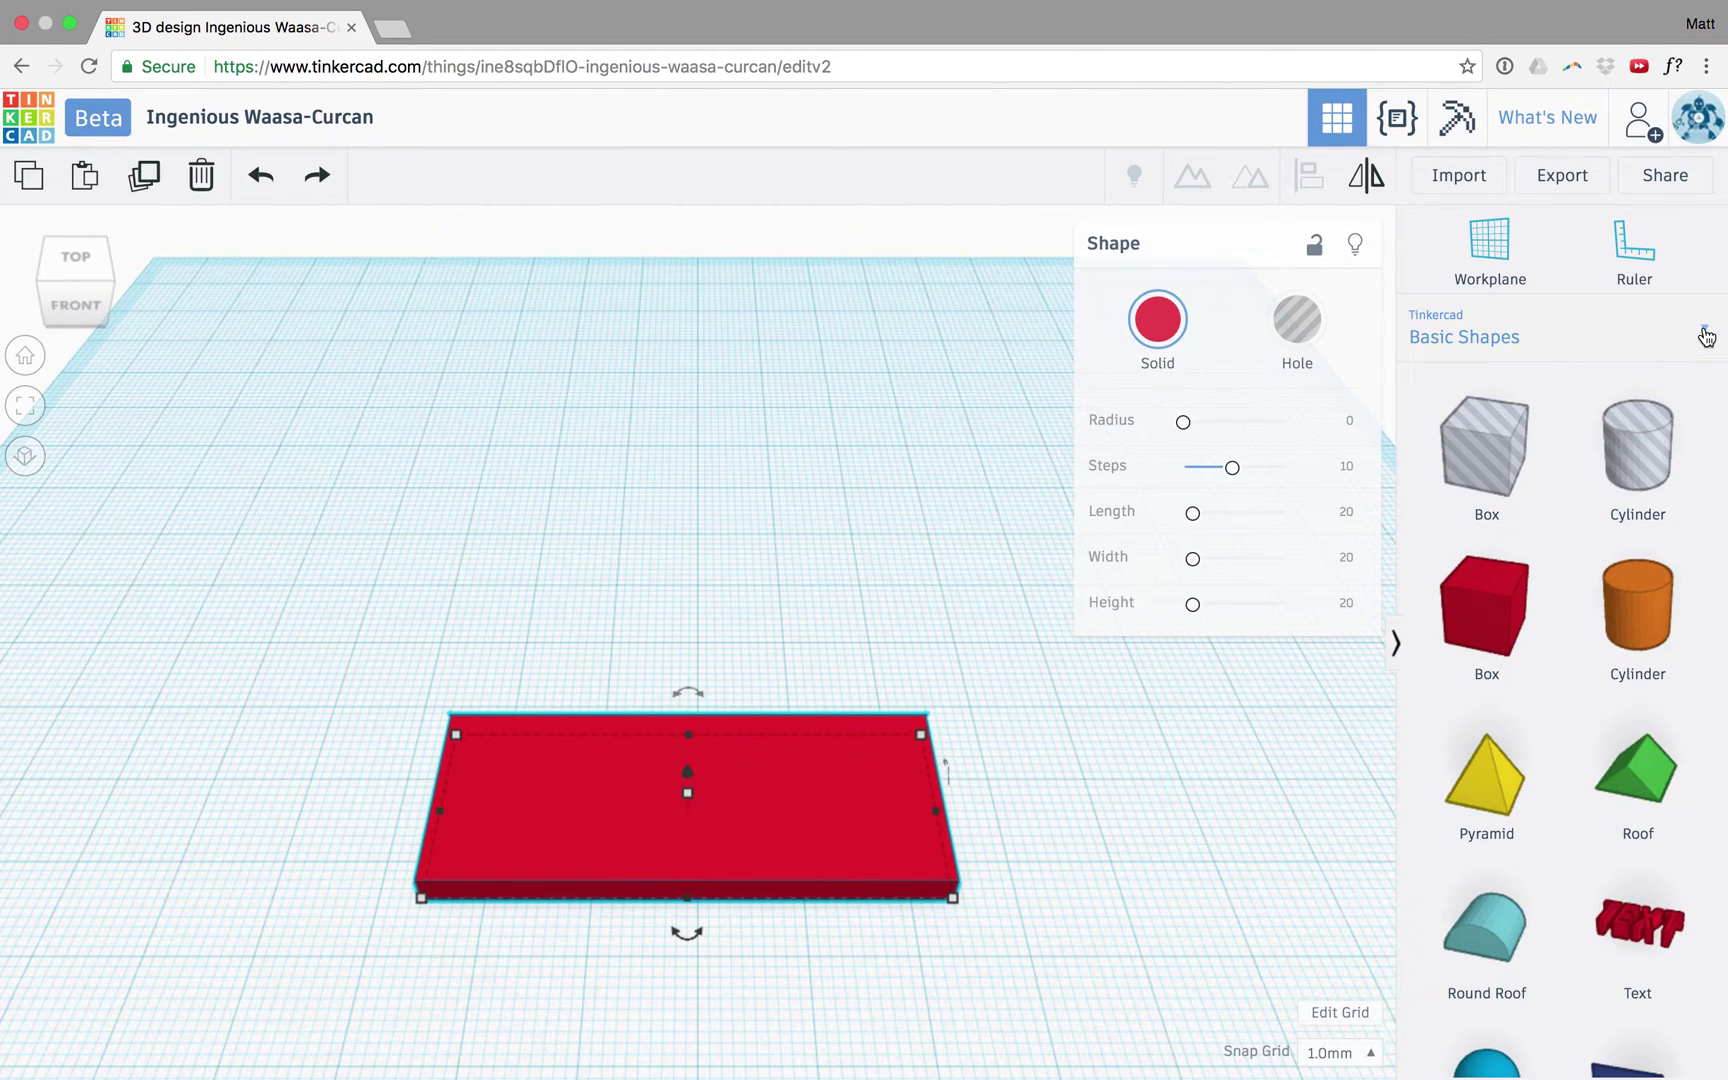
Place a Text shape from the Text category onto the workplane
{"action": "left_click", "coordinate": [1704, 333]}
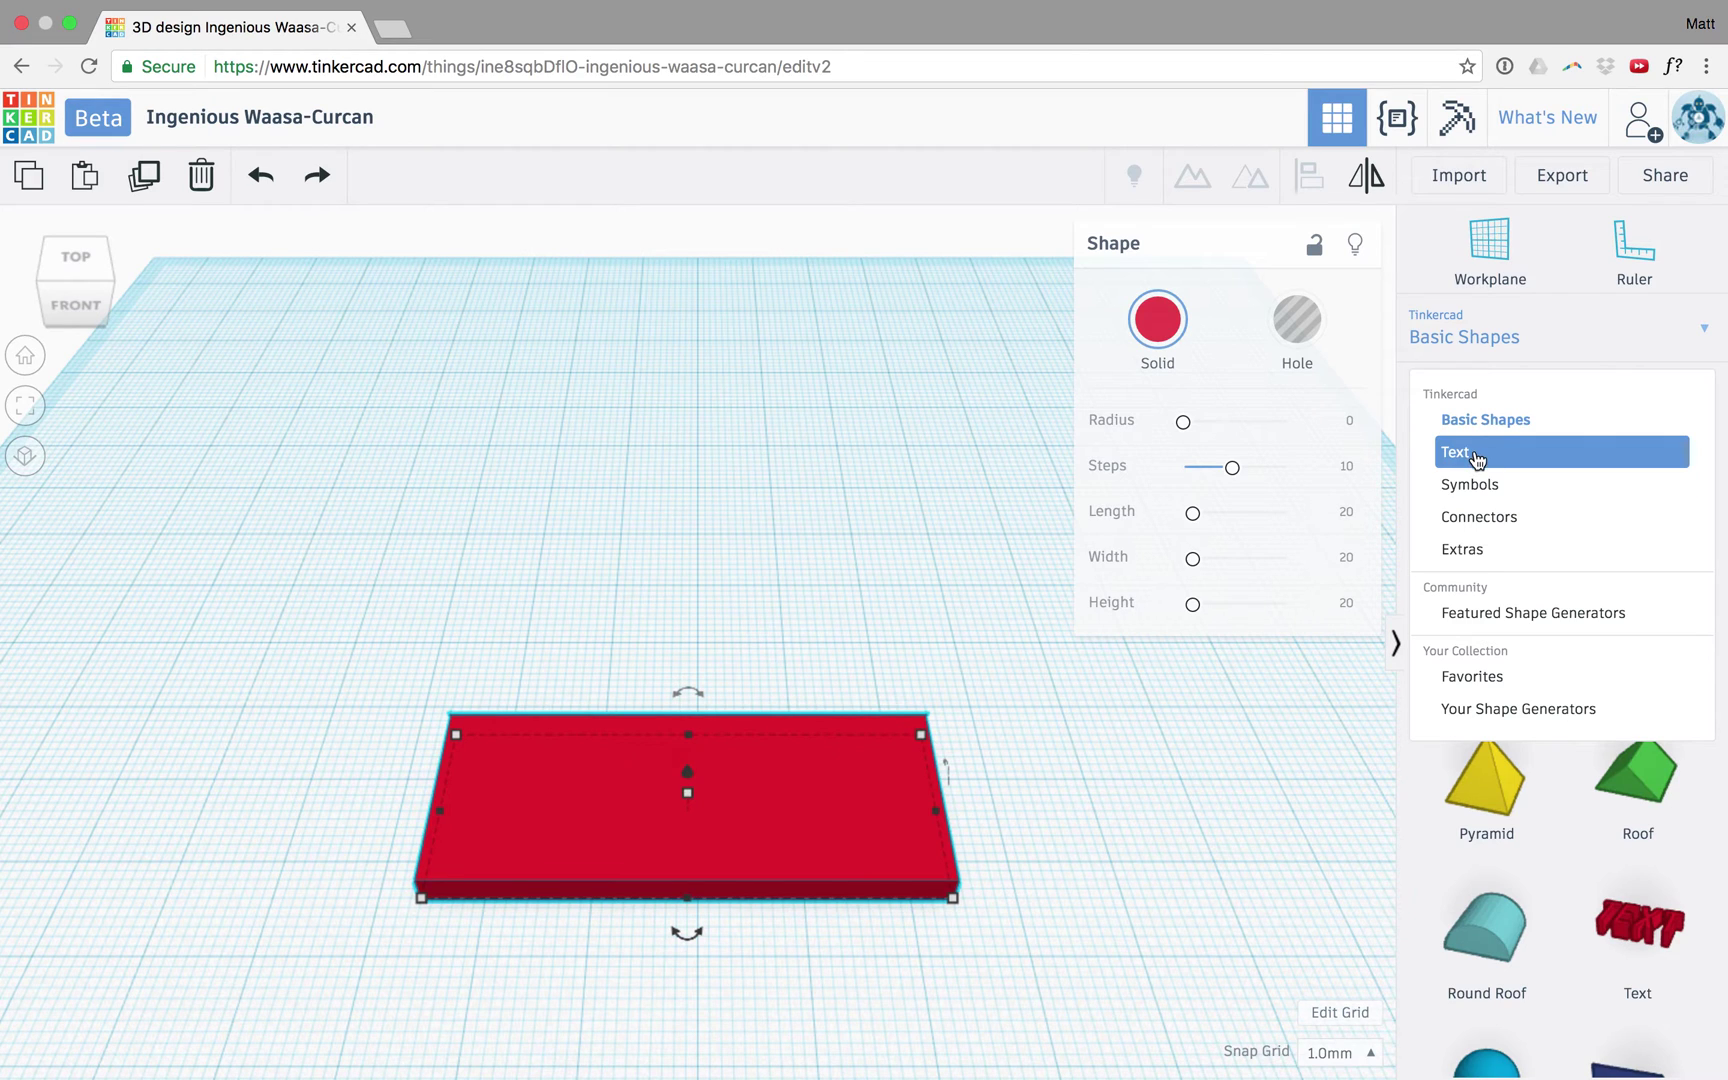
{"action": "left_click", "coordinate": [1475, 453]}
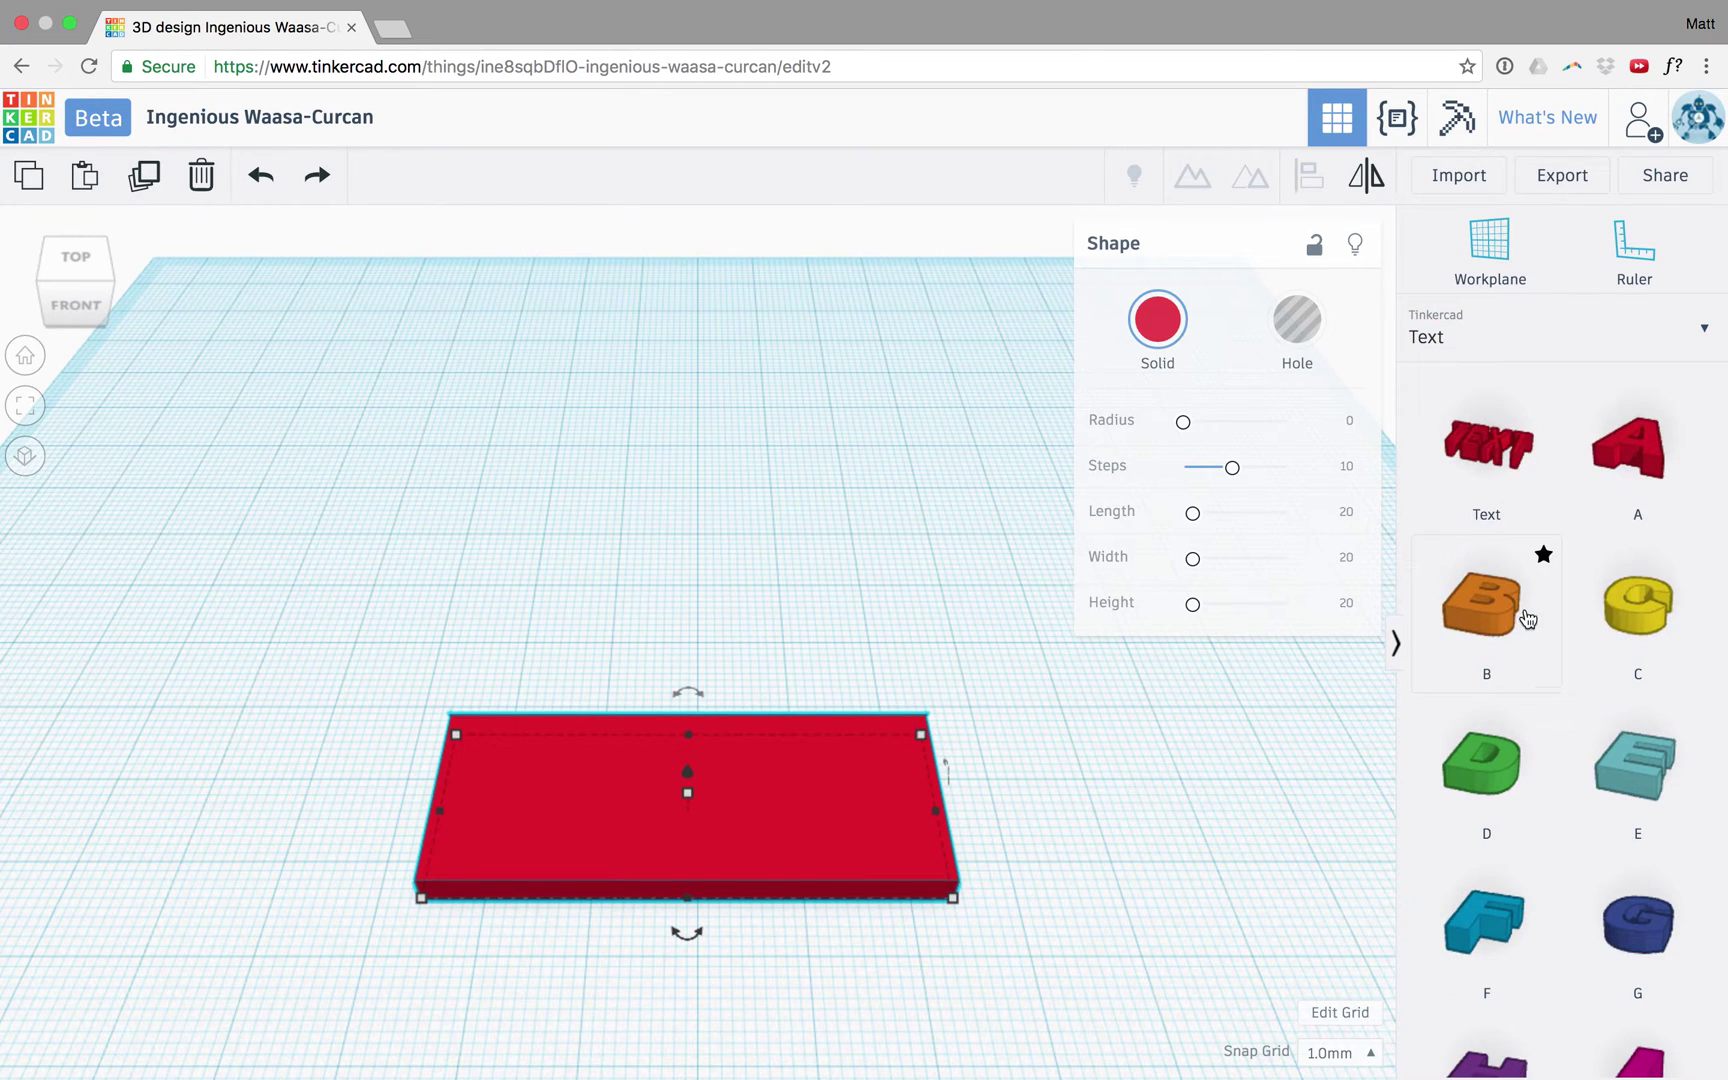
{"action": "left_click", "coordinate": [1485, 470]}
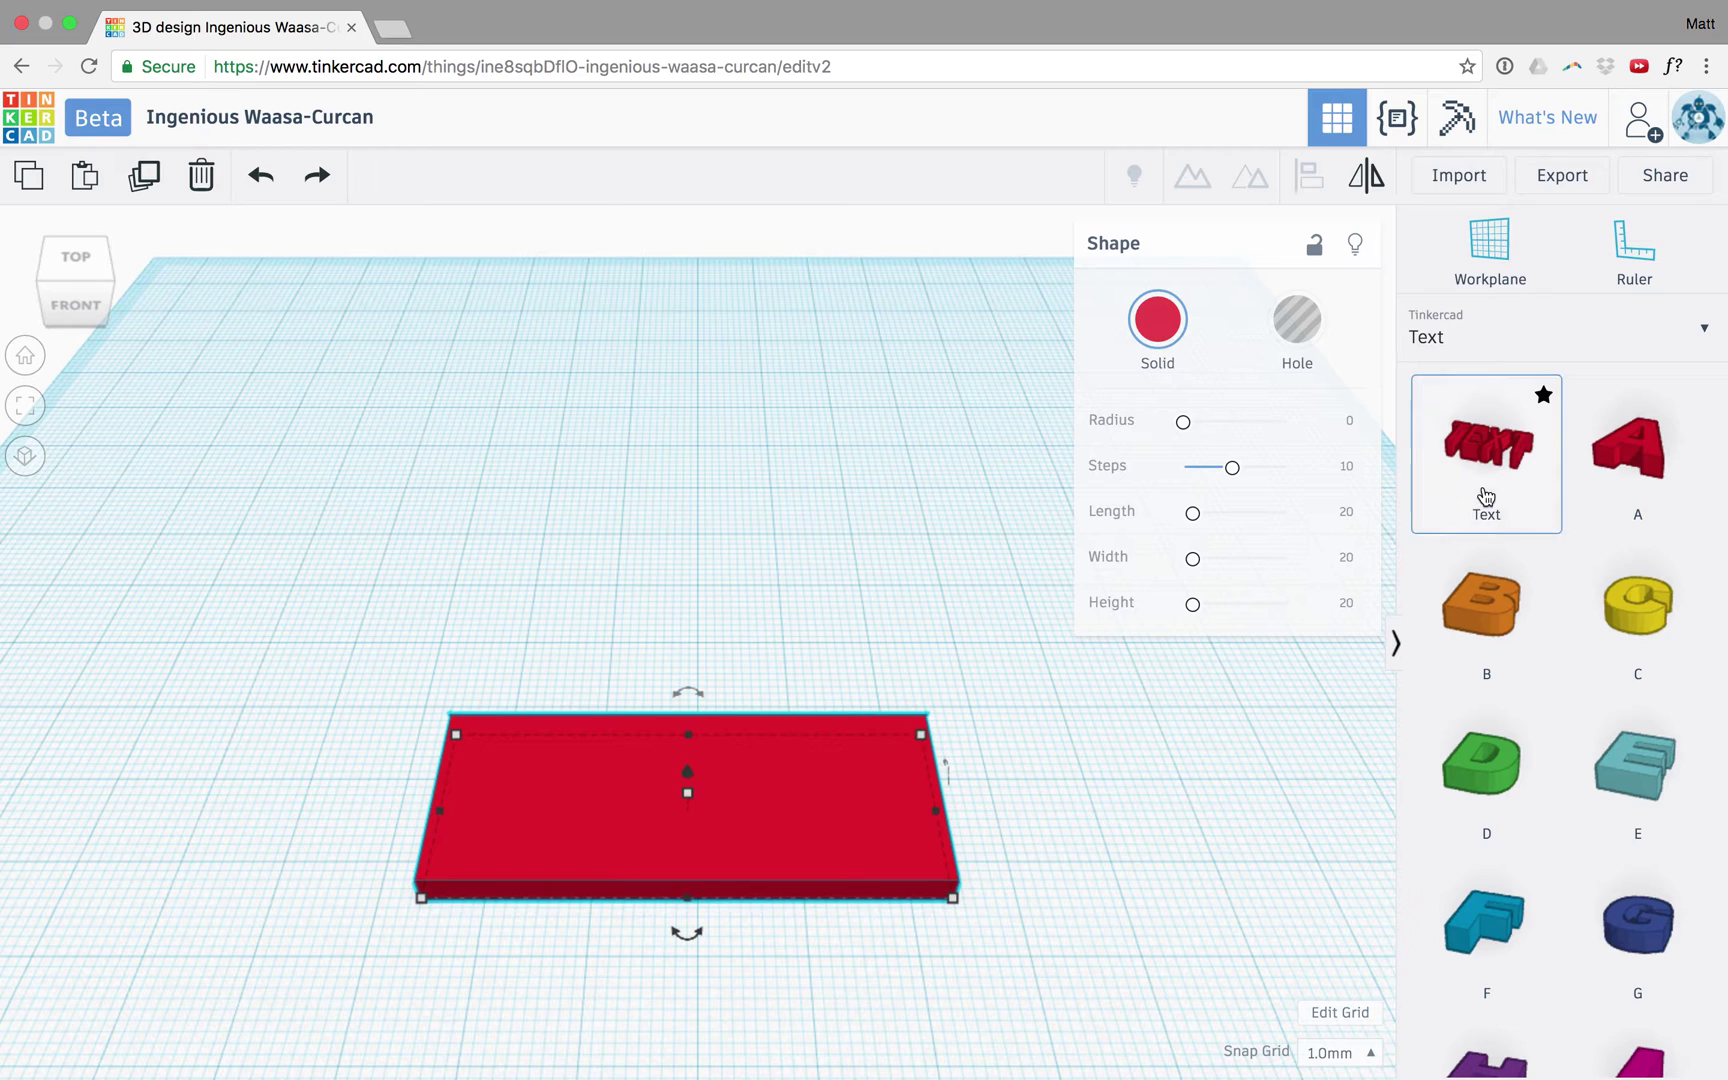
{"action": "left_click", "coordinate": [686, 518]}
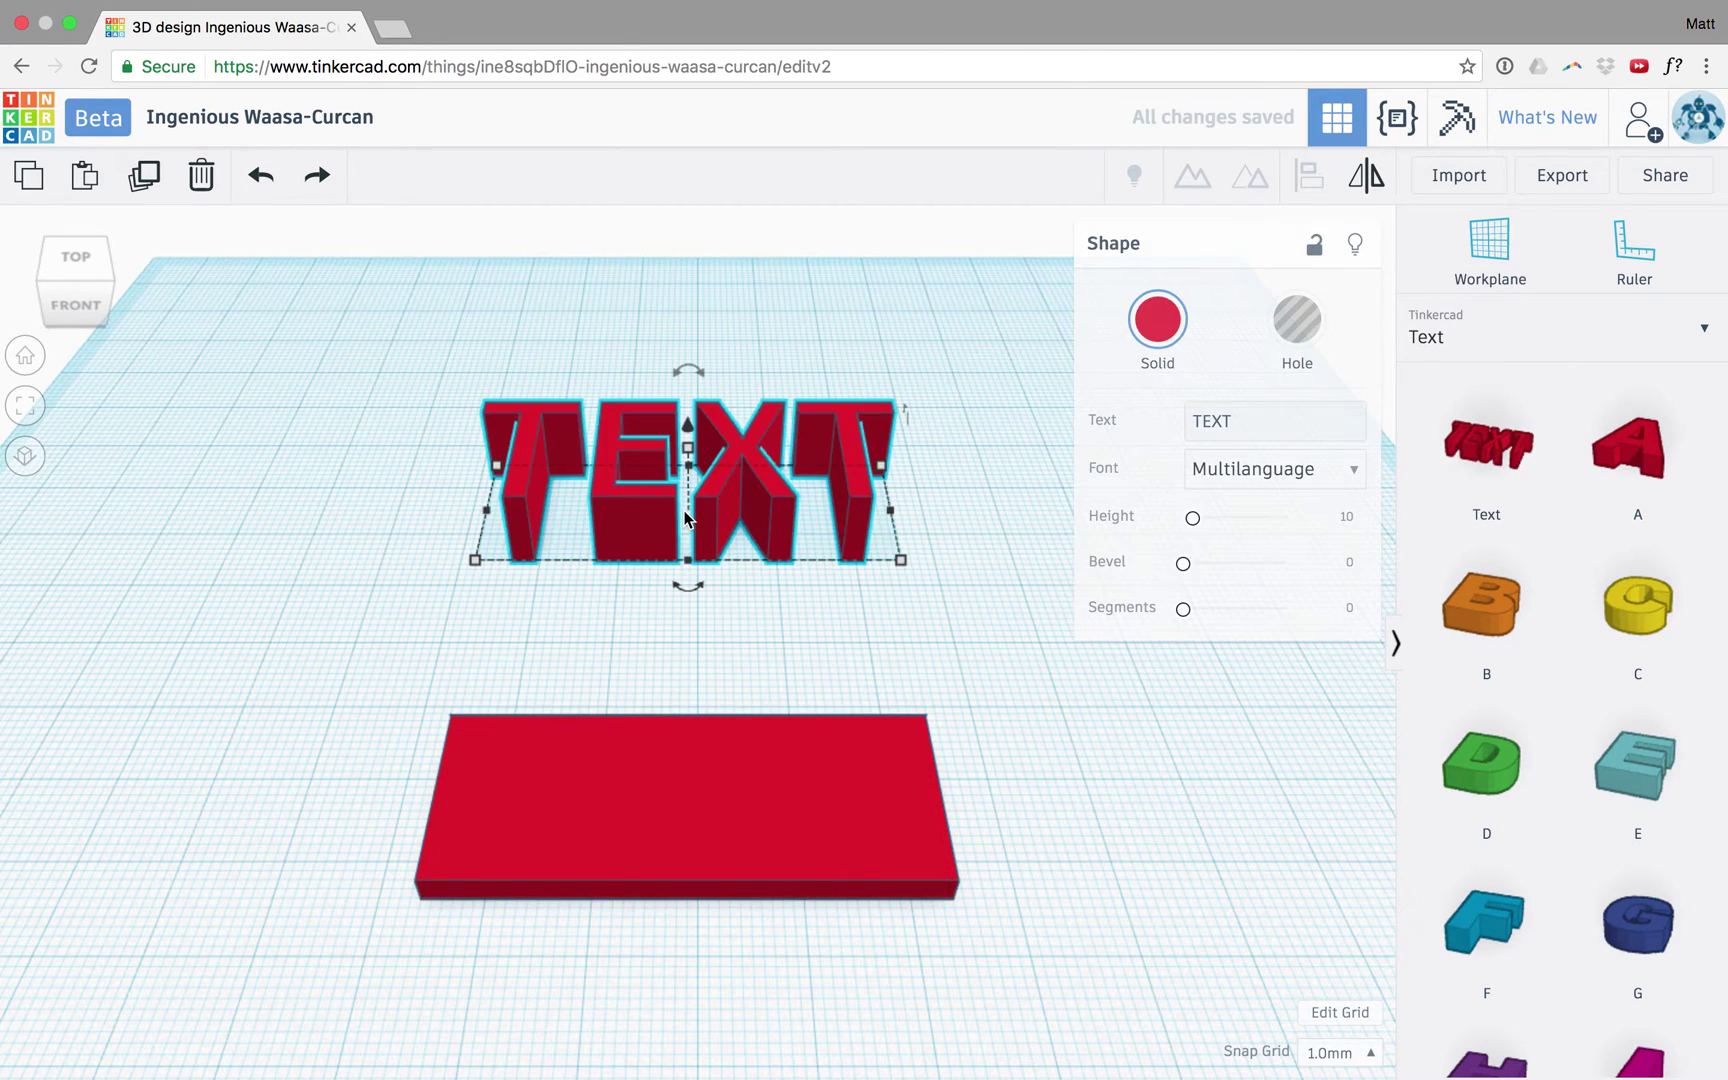
{"action": "key", "text": "Escape"}
Replace the word TEXT with the user's first name and lower its height to 6
{"action": "left_click", "coordinate": [814, 477]}
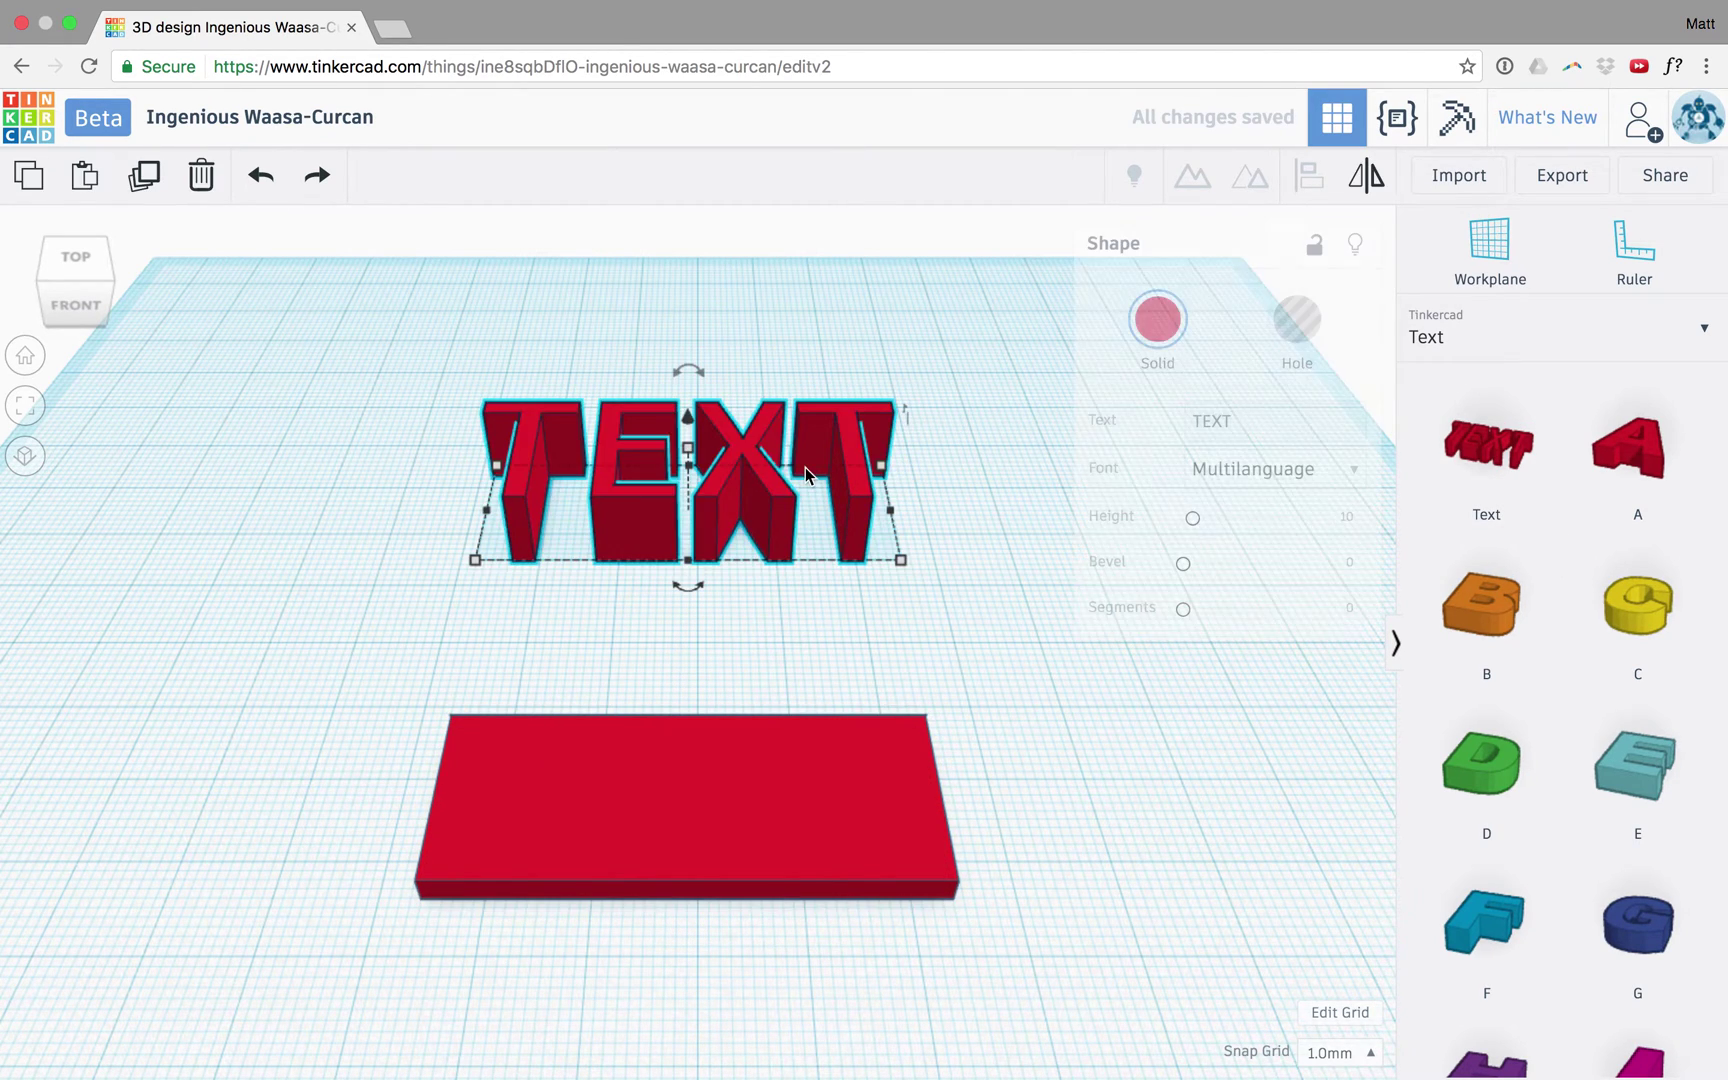
{"action": "double_click", "coordinate": [1256, 425]}
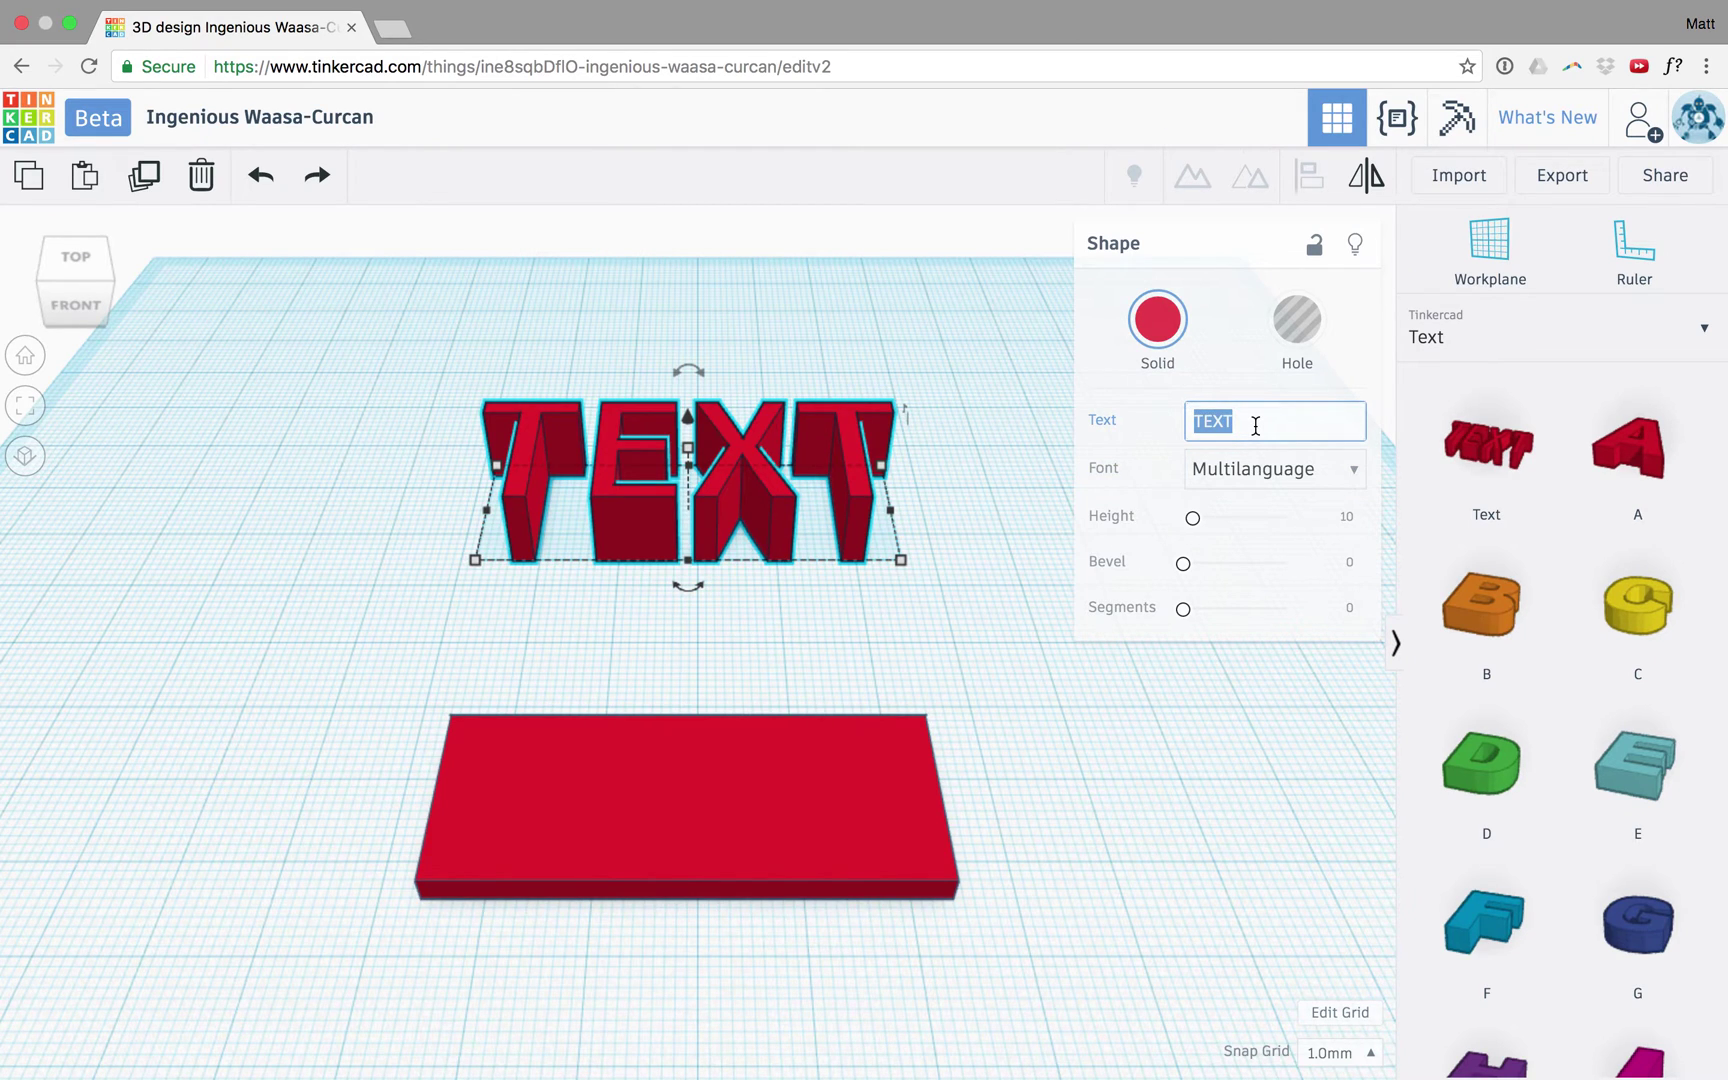
{"action": "type", "text": "Matt"}
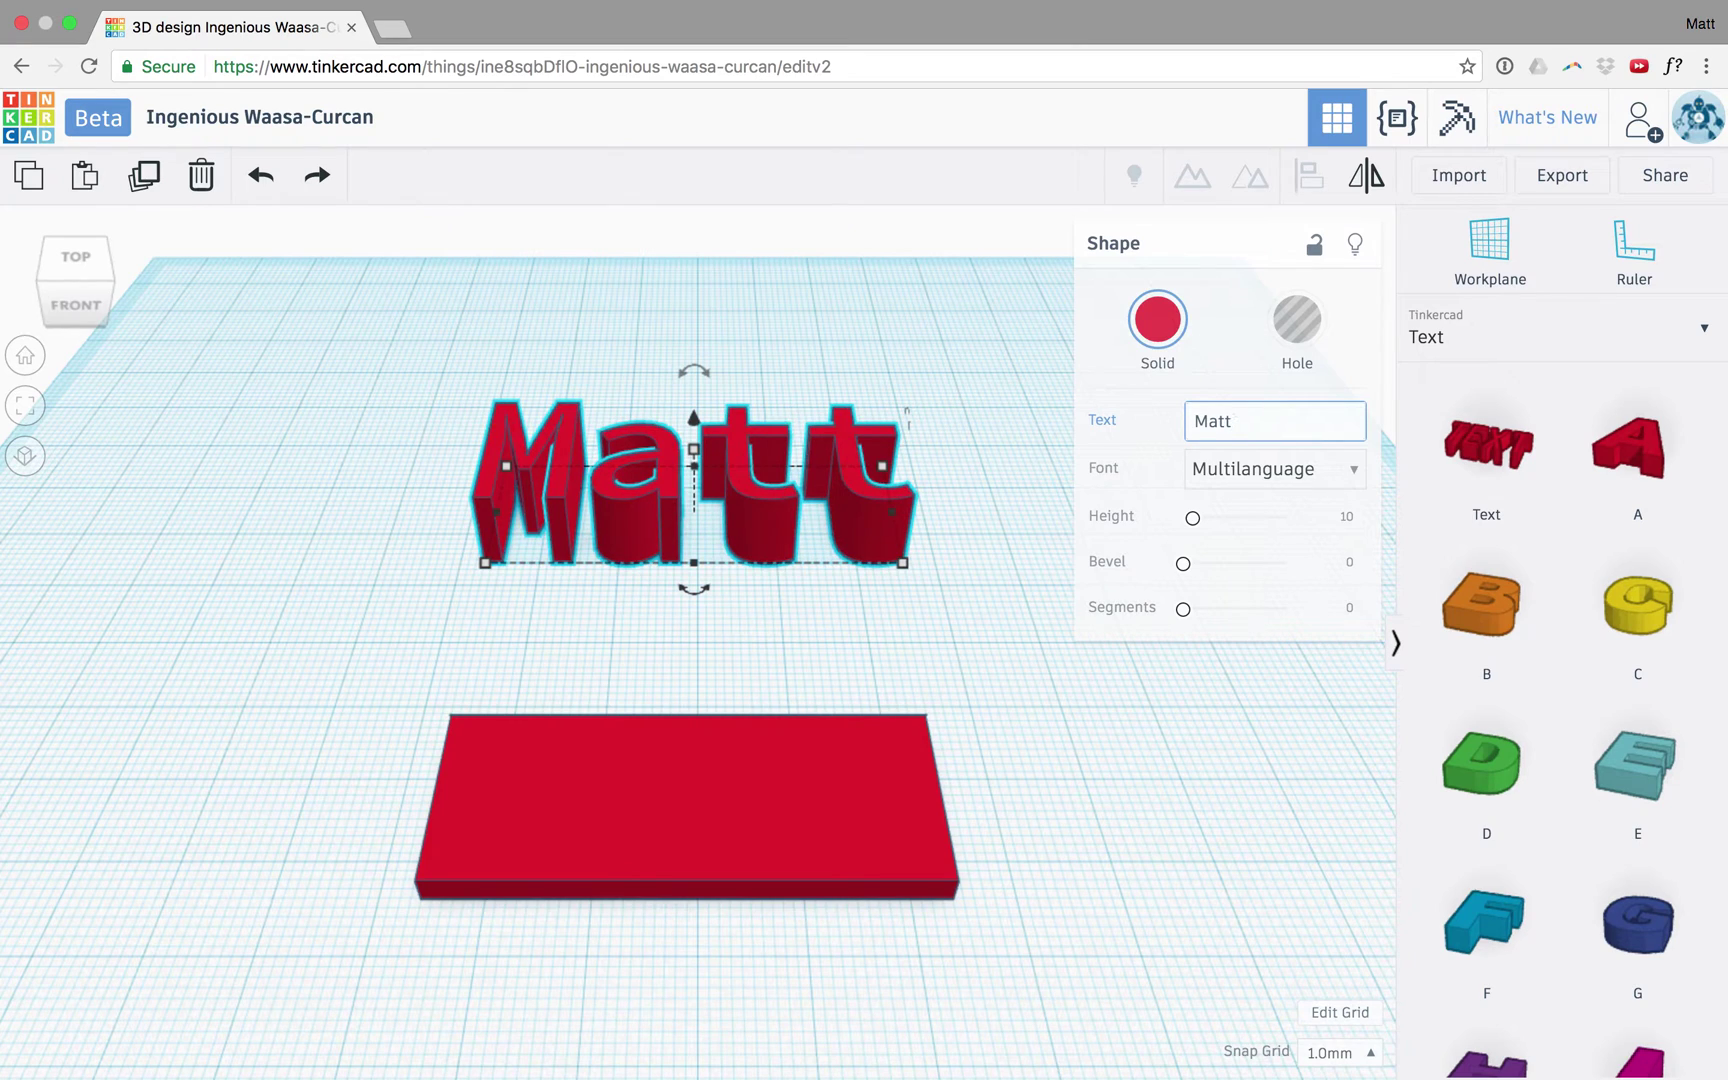
{"action": "left_click_drag", "start_coordinate": [696, 458], "coordinate": [880, 493]}
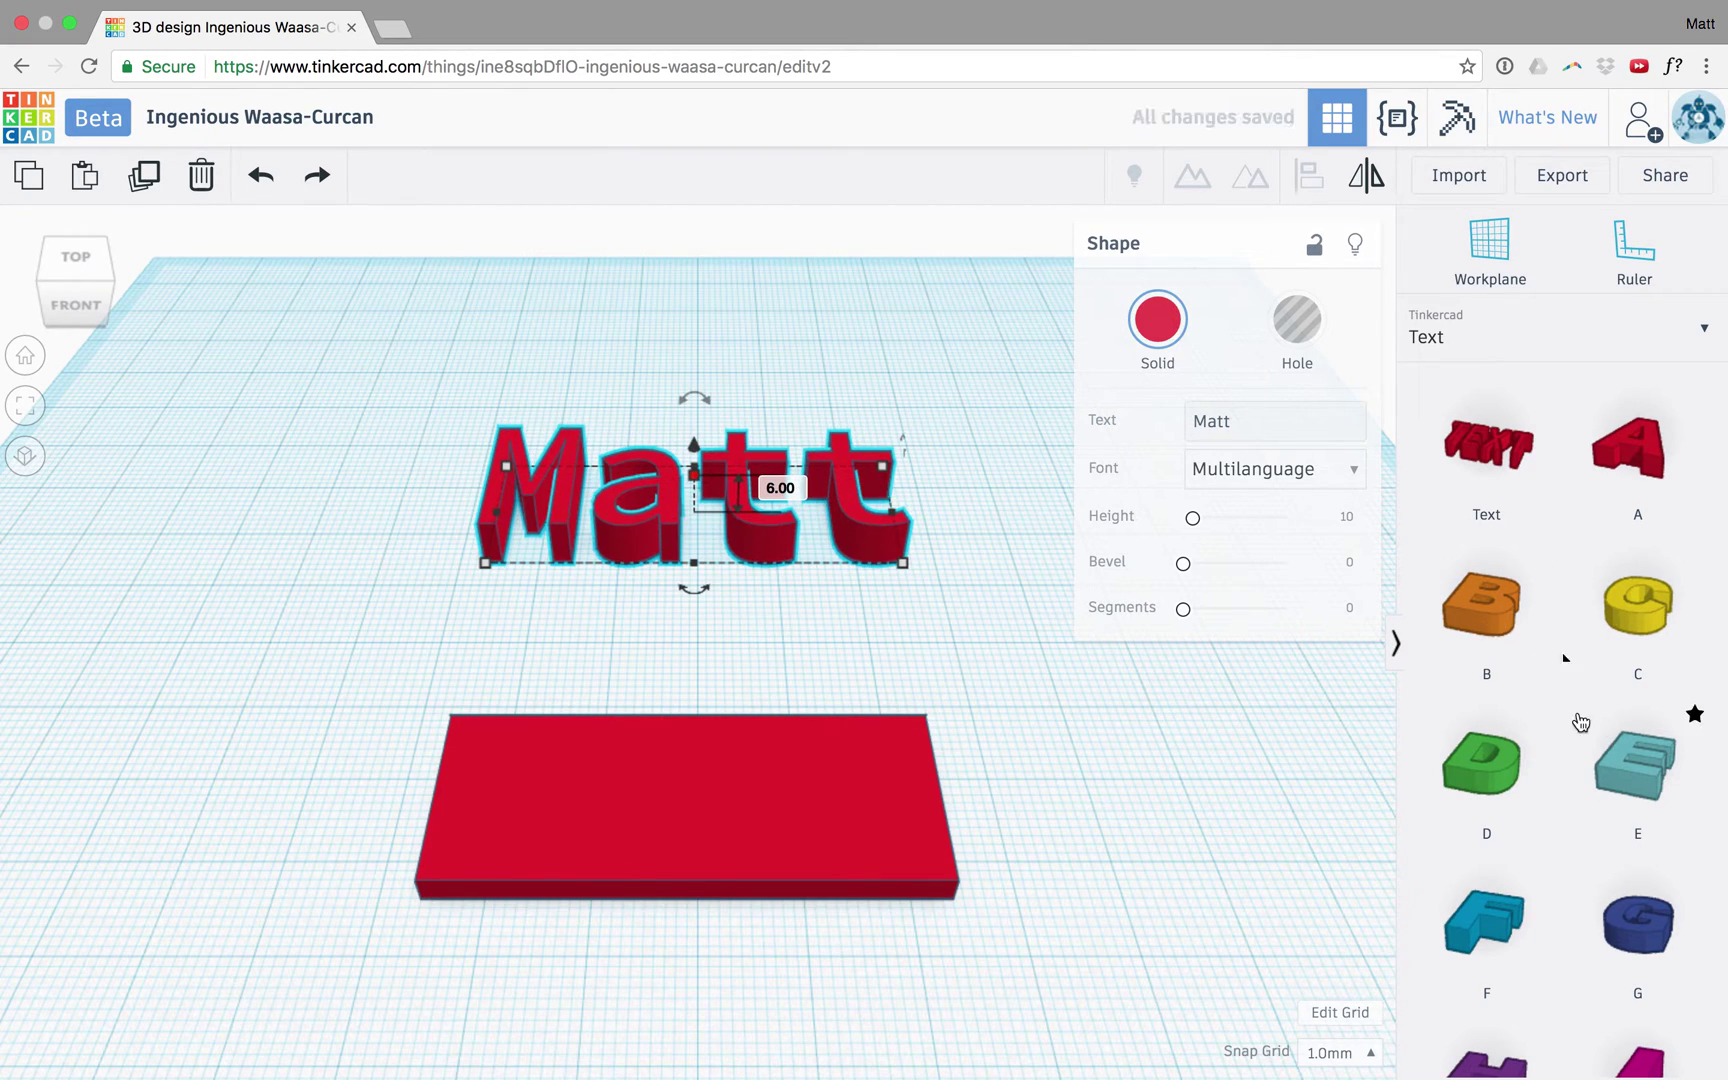
Color the name text pink using the Solid colour swatch, then deselect it
{"action": "left_click", "coordinate": [1155, 318]}
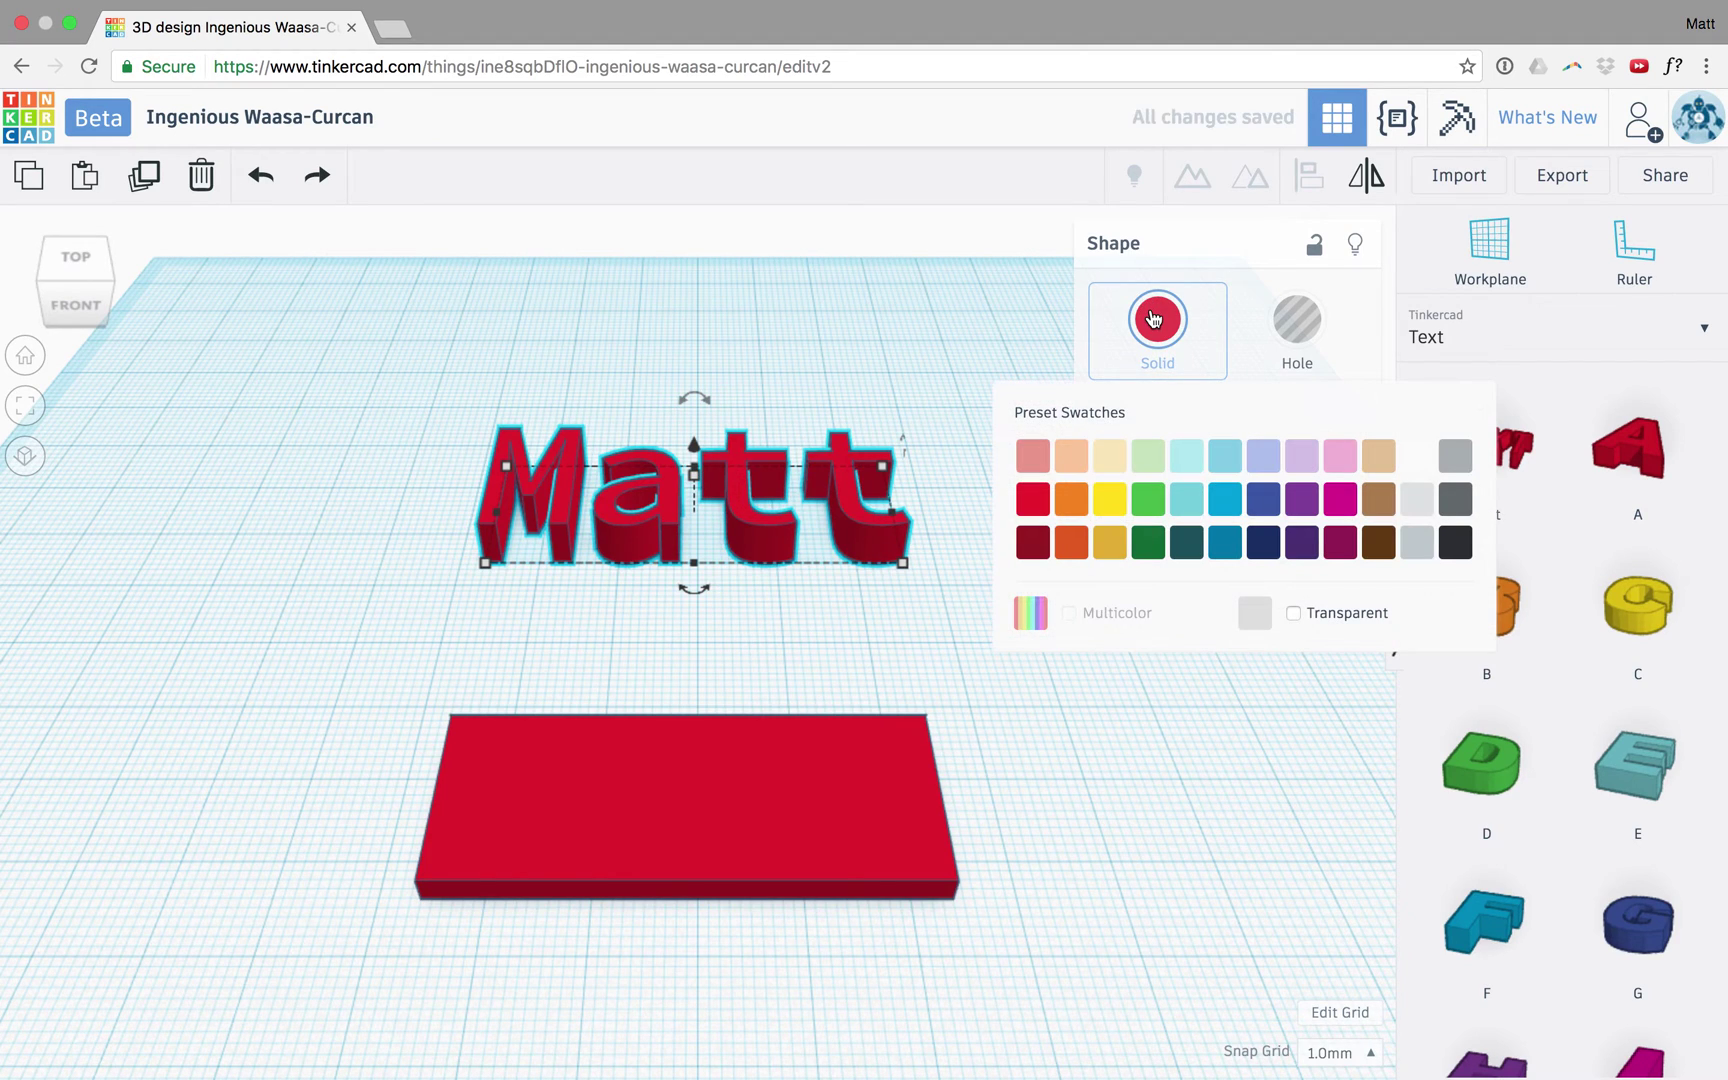
{"action": "left_click", "coordinate": [1340, 456]}
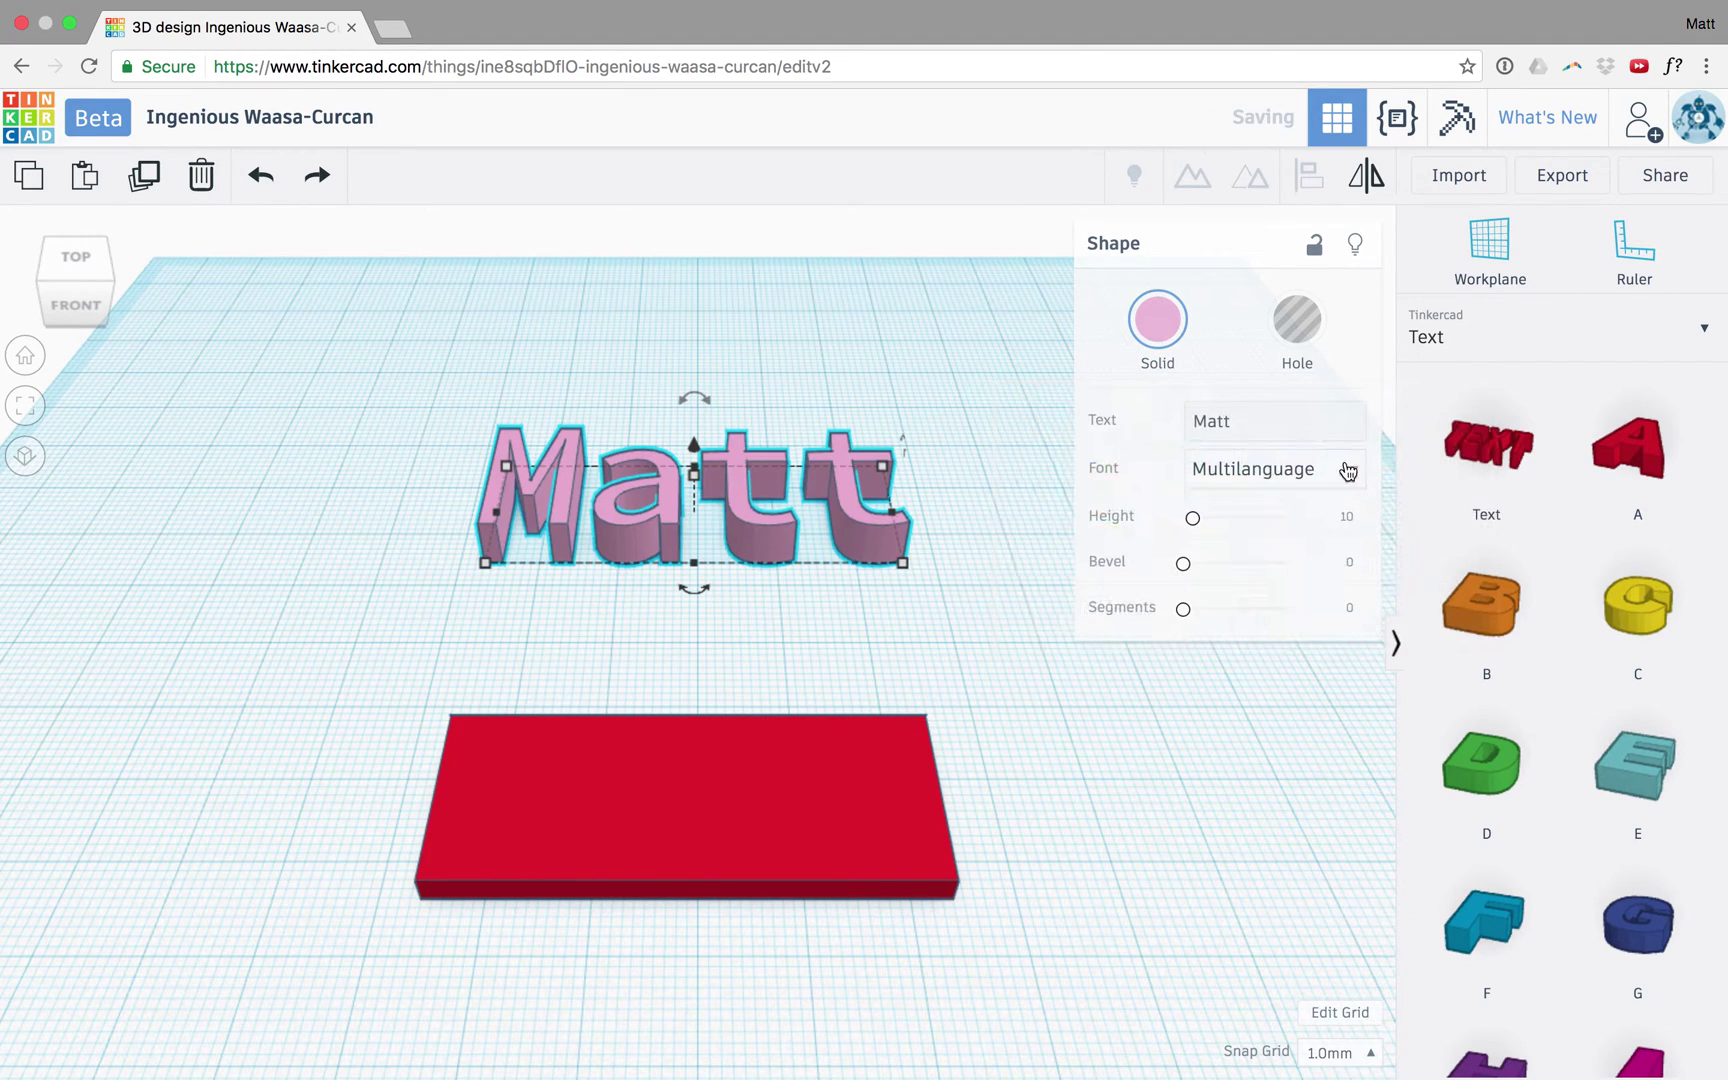
{"action": "left_click", "coordinate": [953, 346]}
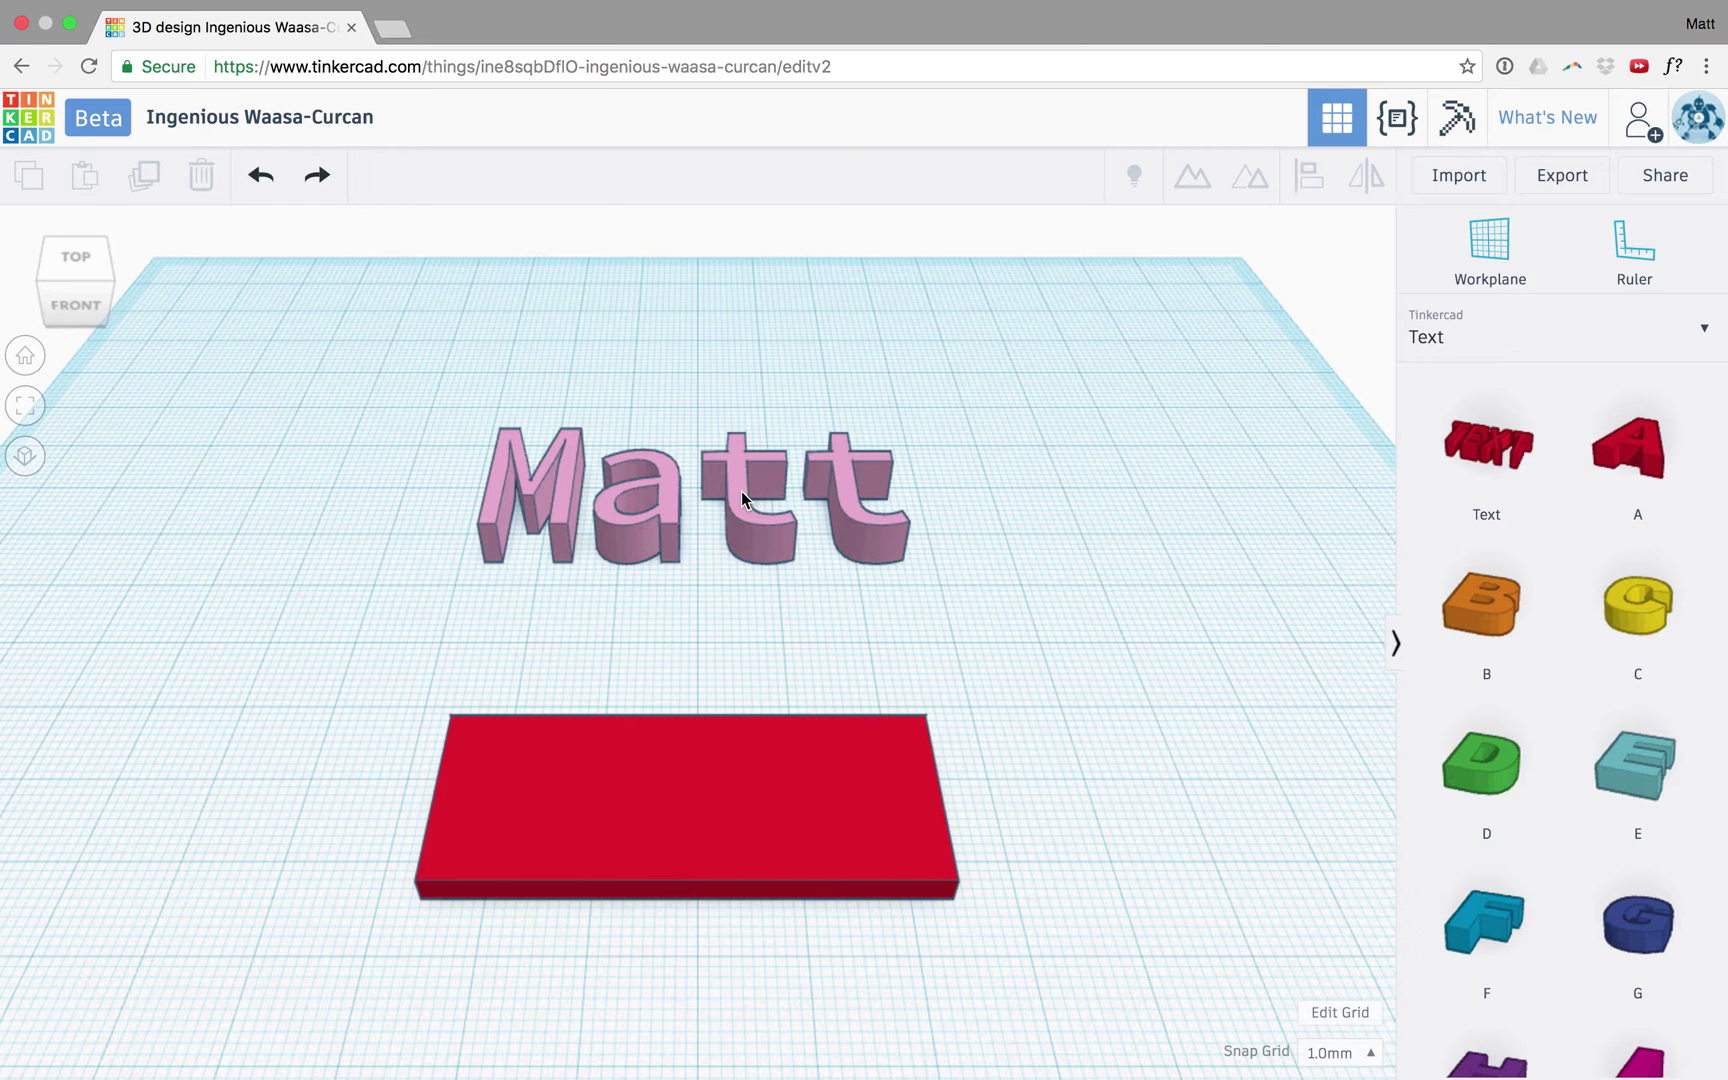
From a top-down view, move the pink name text onto the red plate
{"action": "right_click_drag", "start_coordinate": [765, 714], "coordinate": [799, 930]}
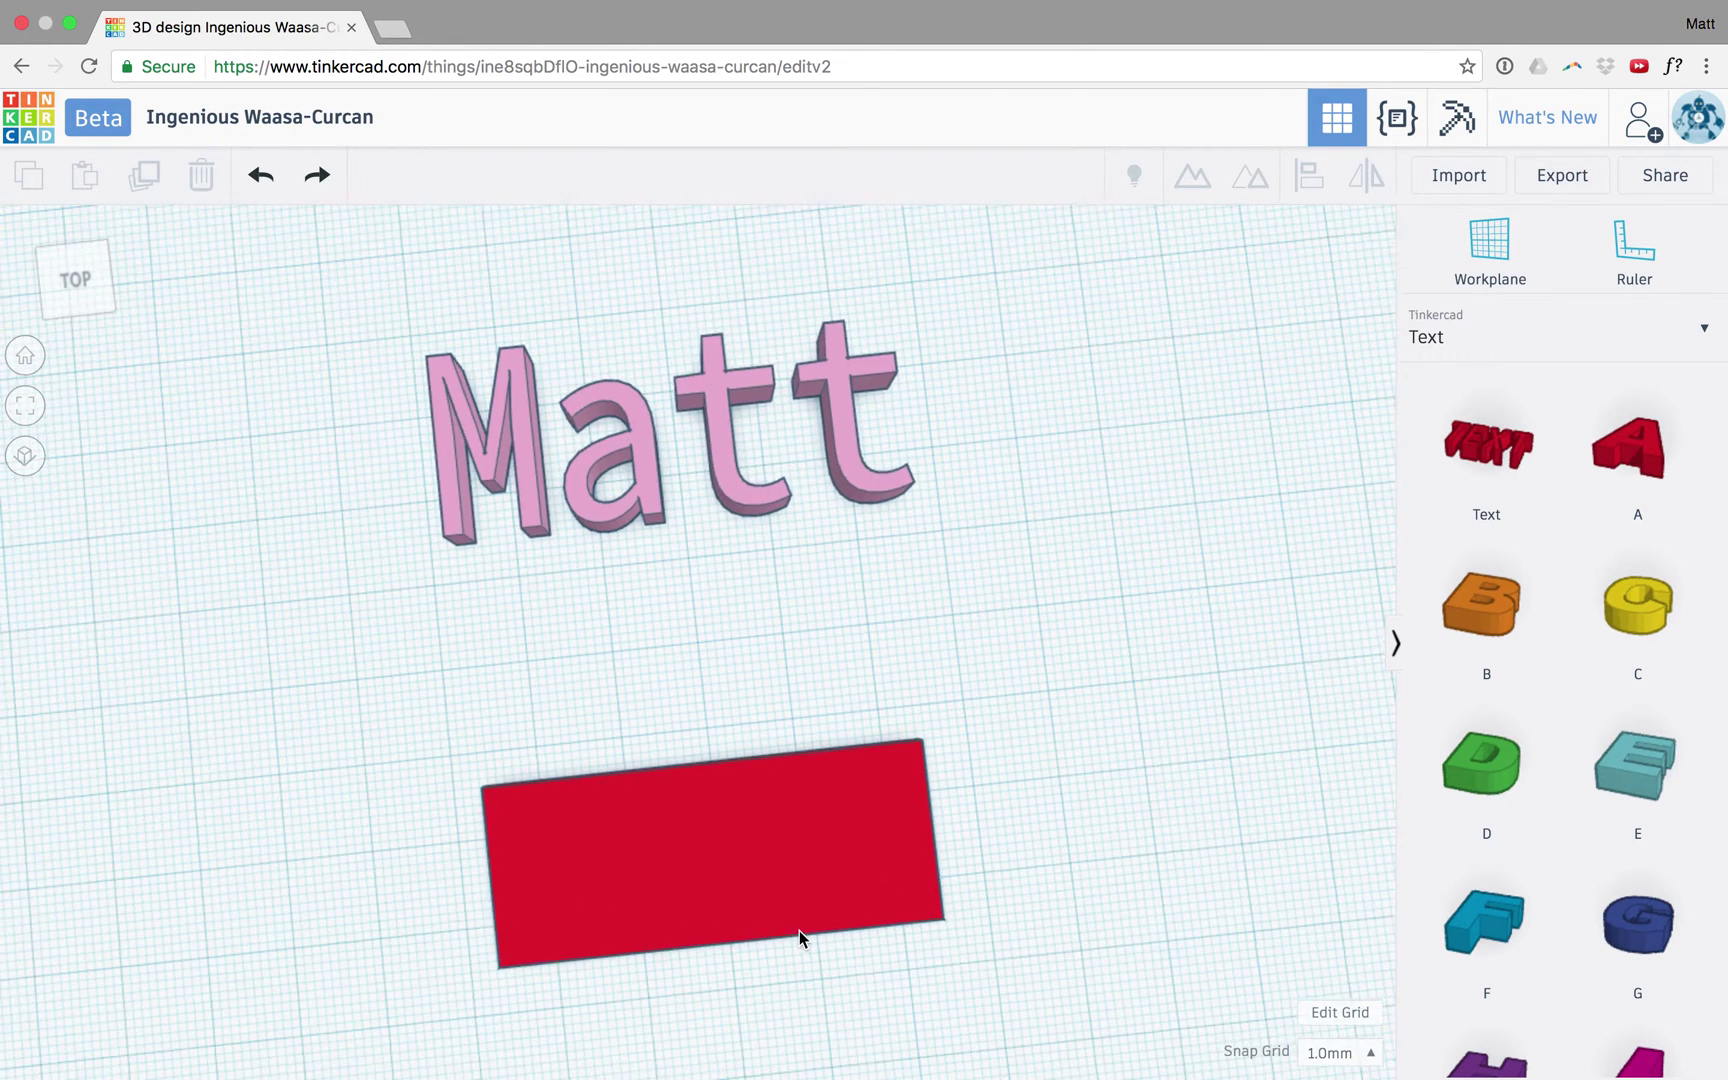
{"action": "left_click", "coordinate": [740, 520]}
{"action": "left_click_drag", "start_coordinate": [740, 520], "coordinate": [739, 556]}
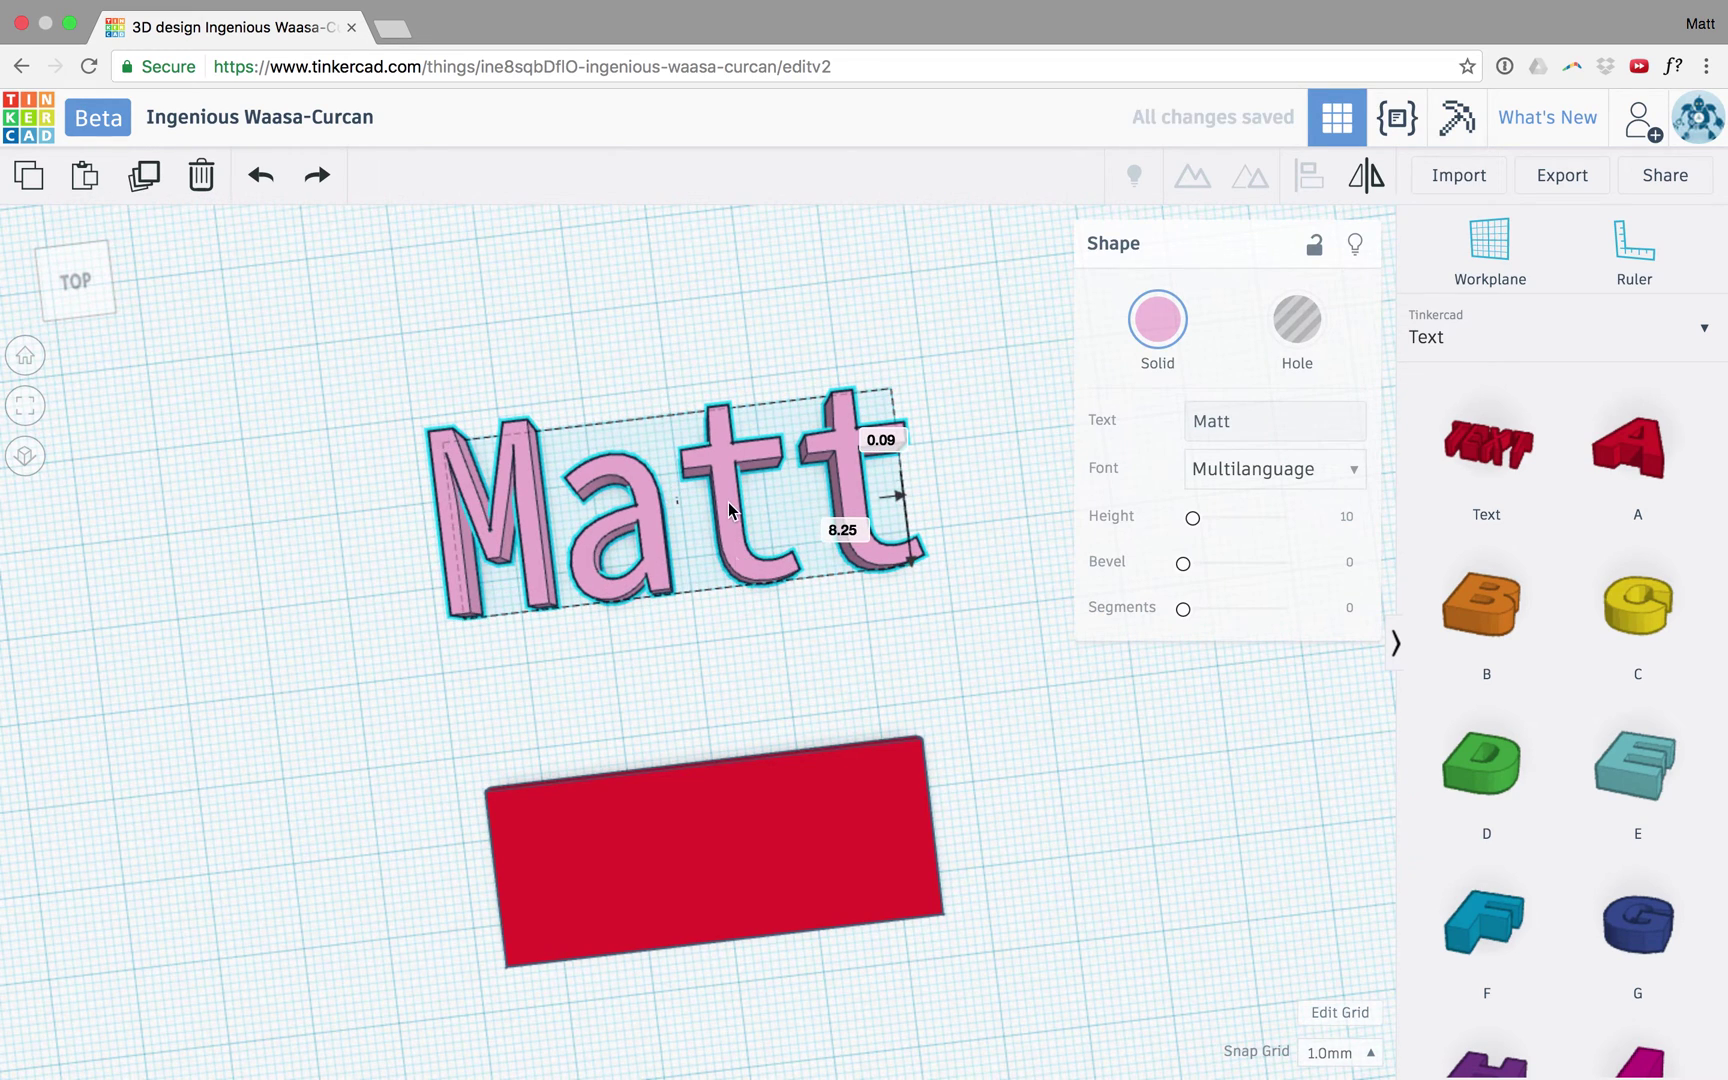
{"action": "right_click_drag", "start_coordinate": [725, 501], "coordinate": [713, 497]}
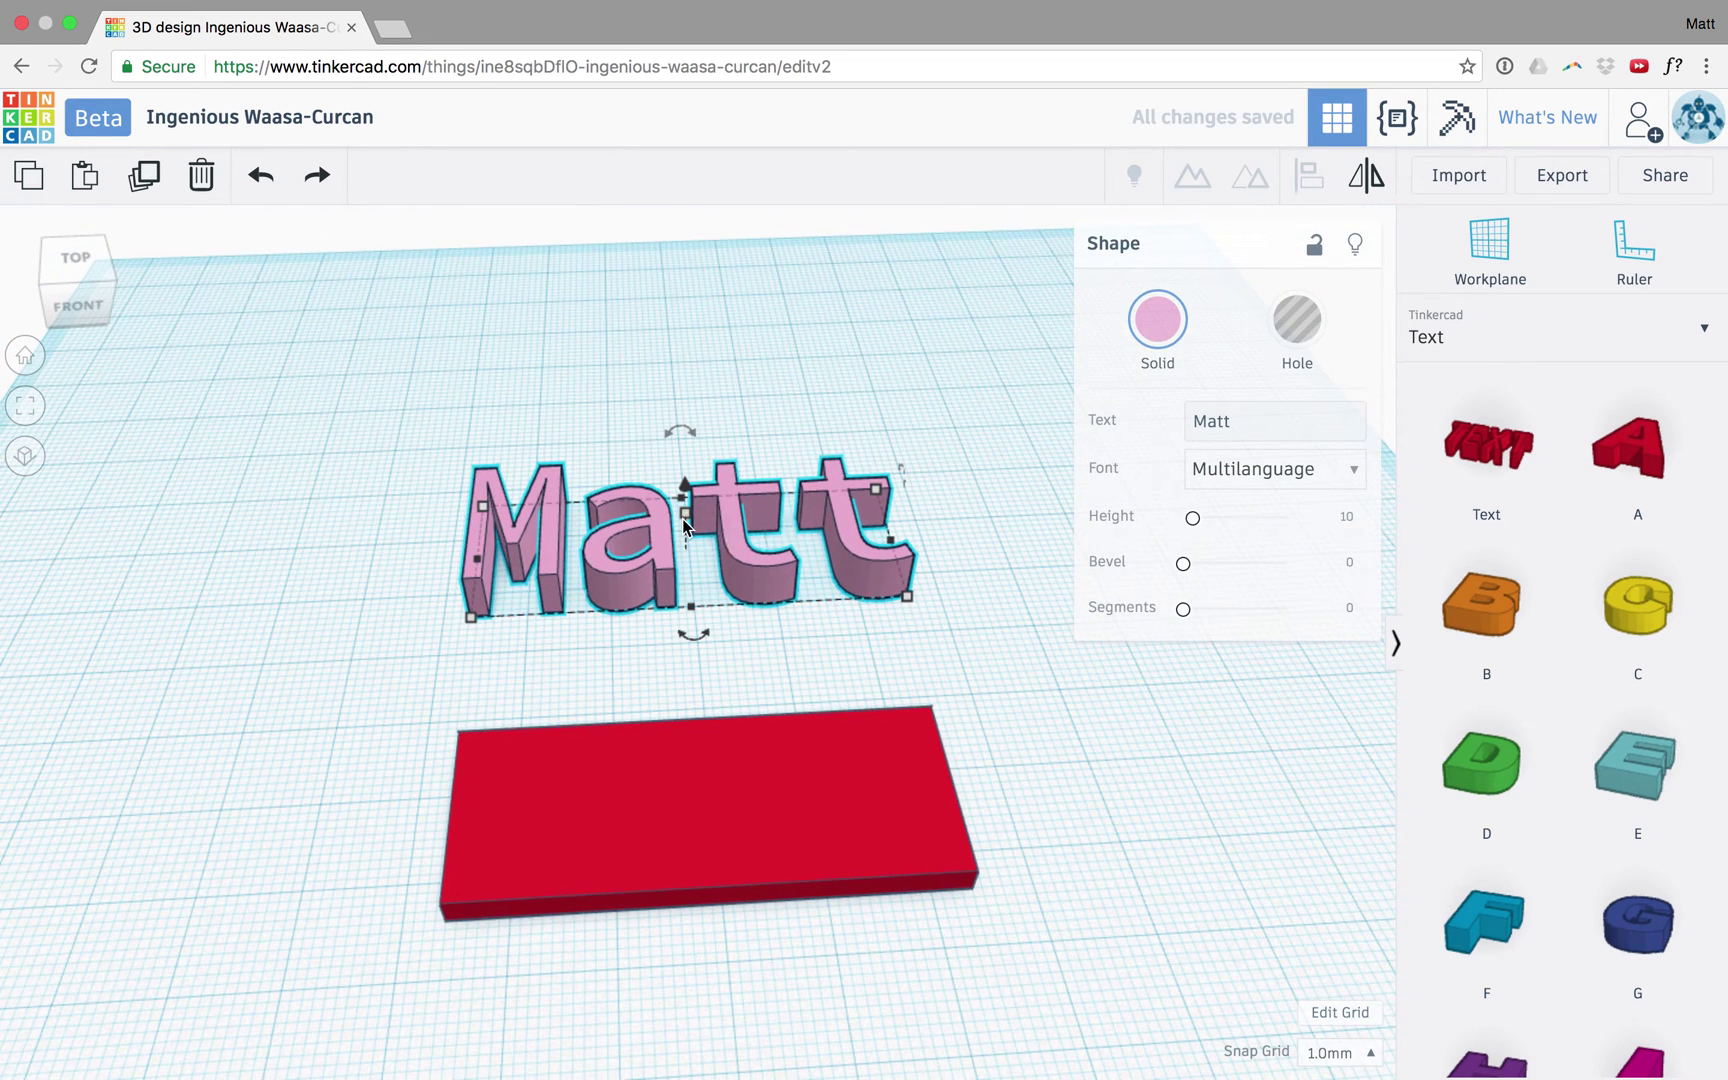
{"action": "left_click_drag", "start_coordinate": [683, 543], "coordinate": [670, 790]}
{"action": "right_click_drag", "start_coordinate": [670, 790], "coordinate": [623, 877]}
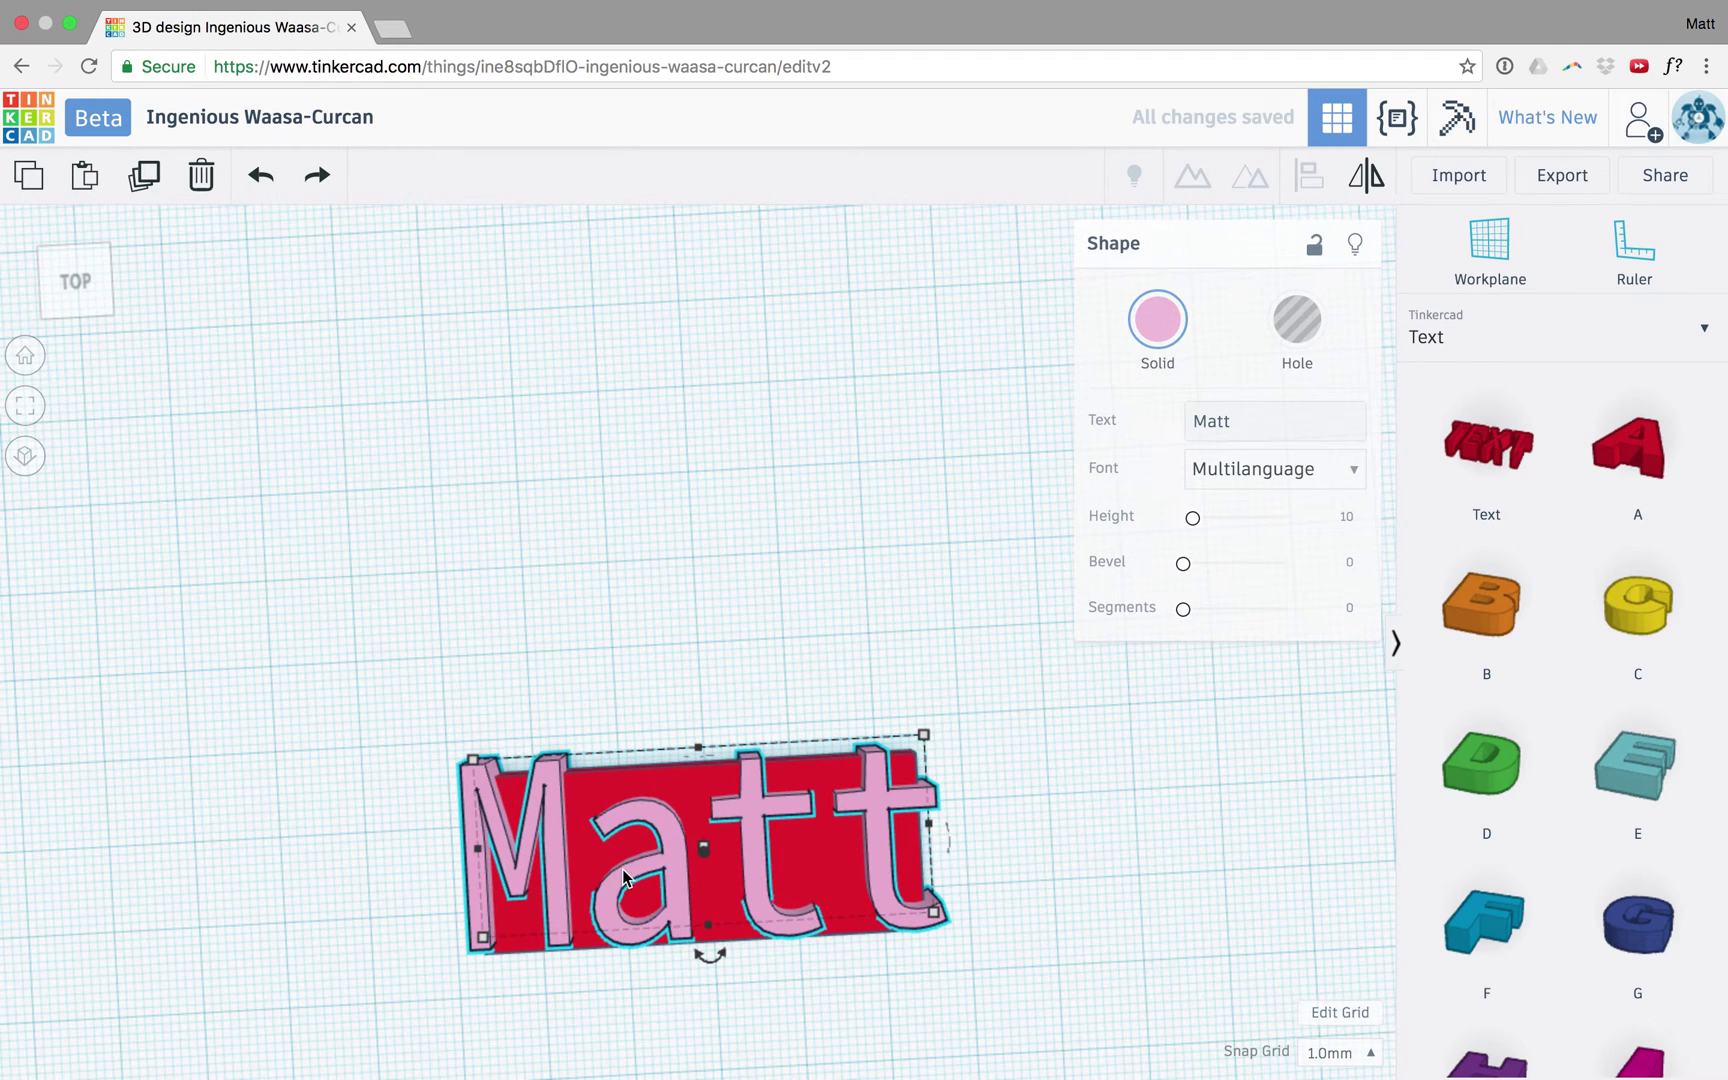
Shrink the text to 41.78 by 14.00 and shift the plate beneath it
{"action": "mouse_move", "coordinate": [477, 768]}
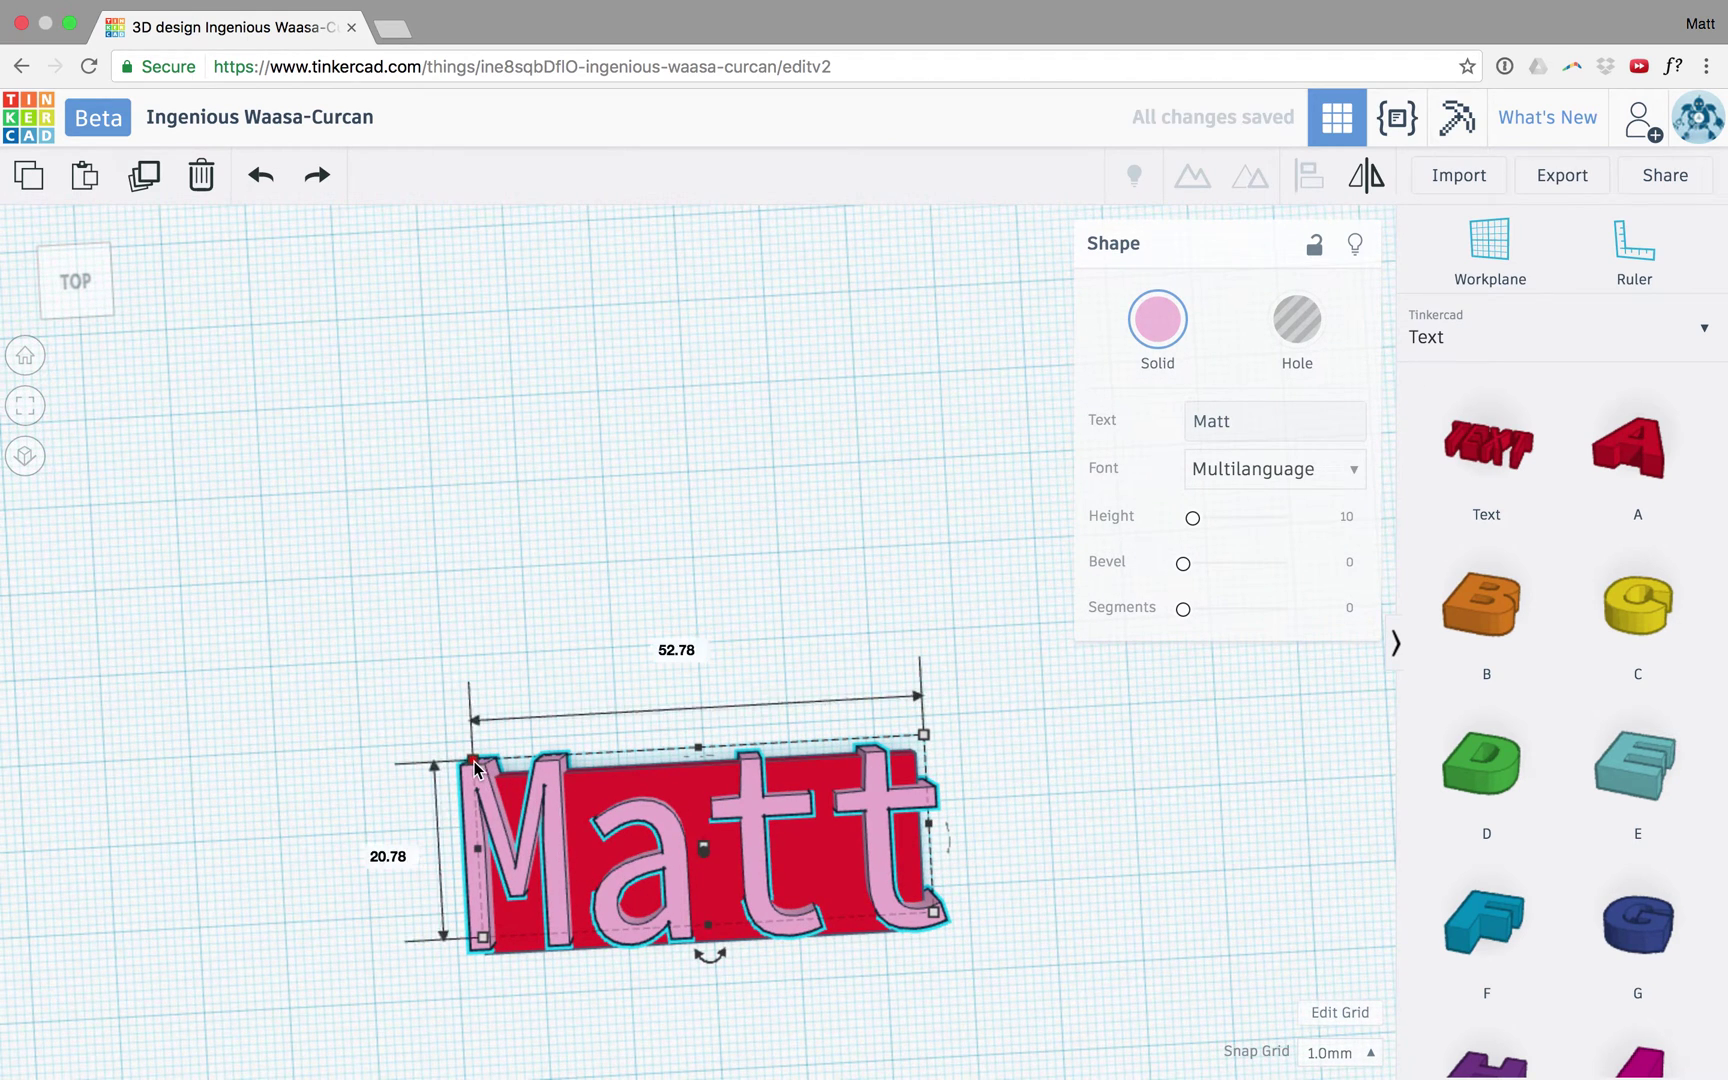
{"action": "left_click_drag", "start_coordinate": [477, 768], "coordinate": [577, 825]}
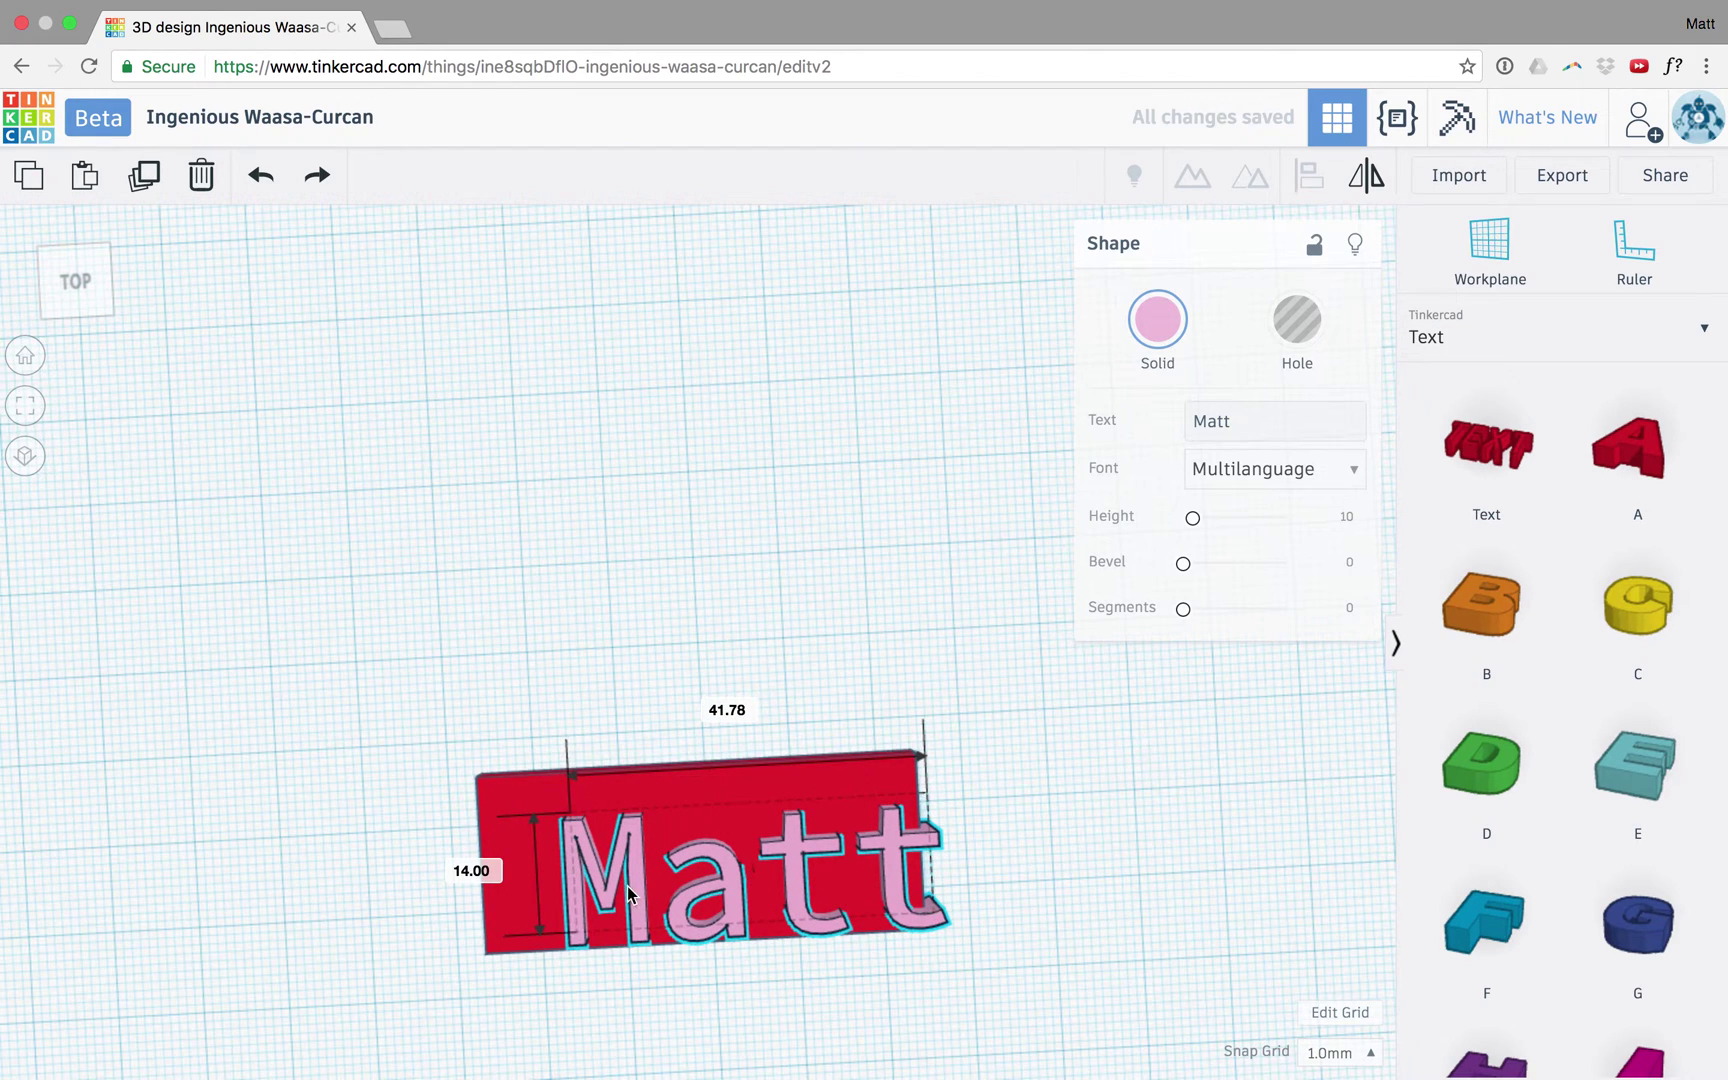
{"action": "left_click_drag", "start_coordinate": [630, 888], "coordinate": [687, 918]}
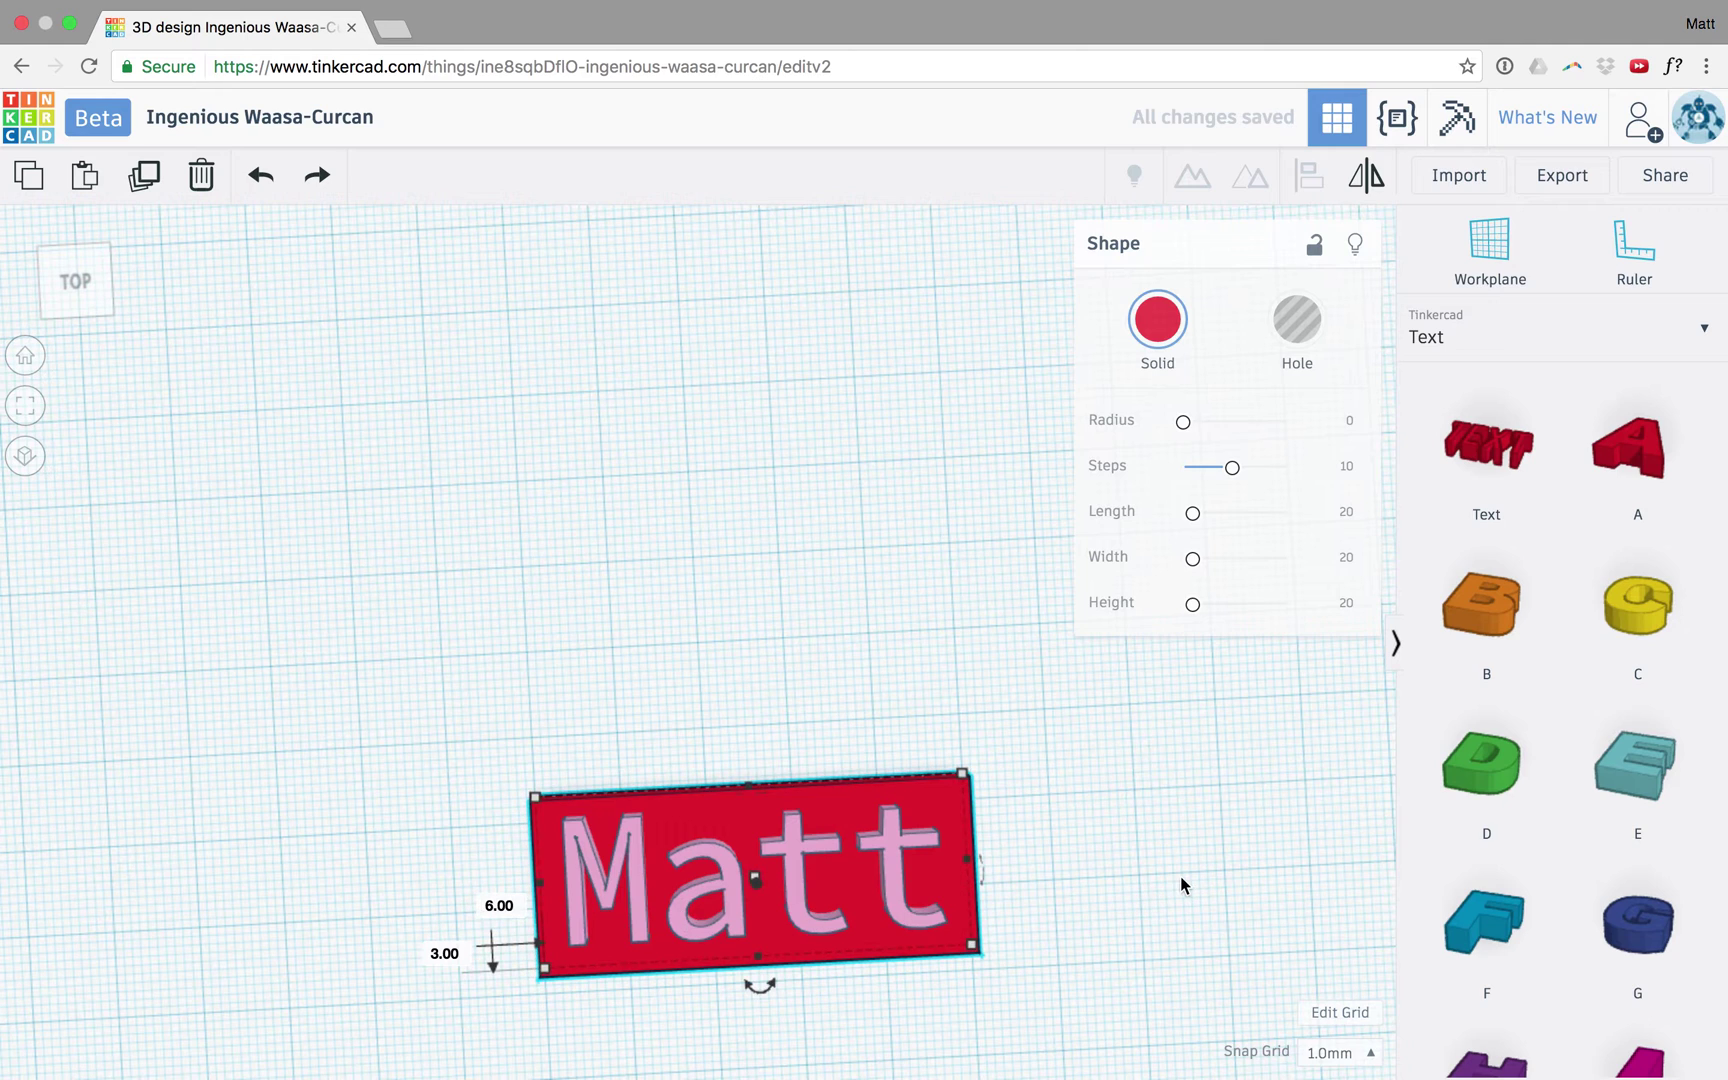
{"action": "right_click_drag", "start_coordinate": [1163, 836], "coordinate": [927, 765]}
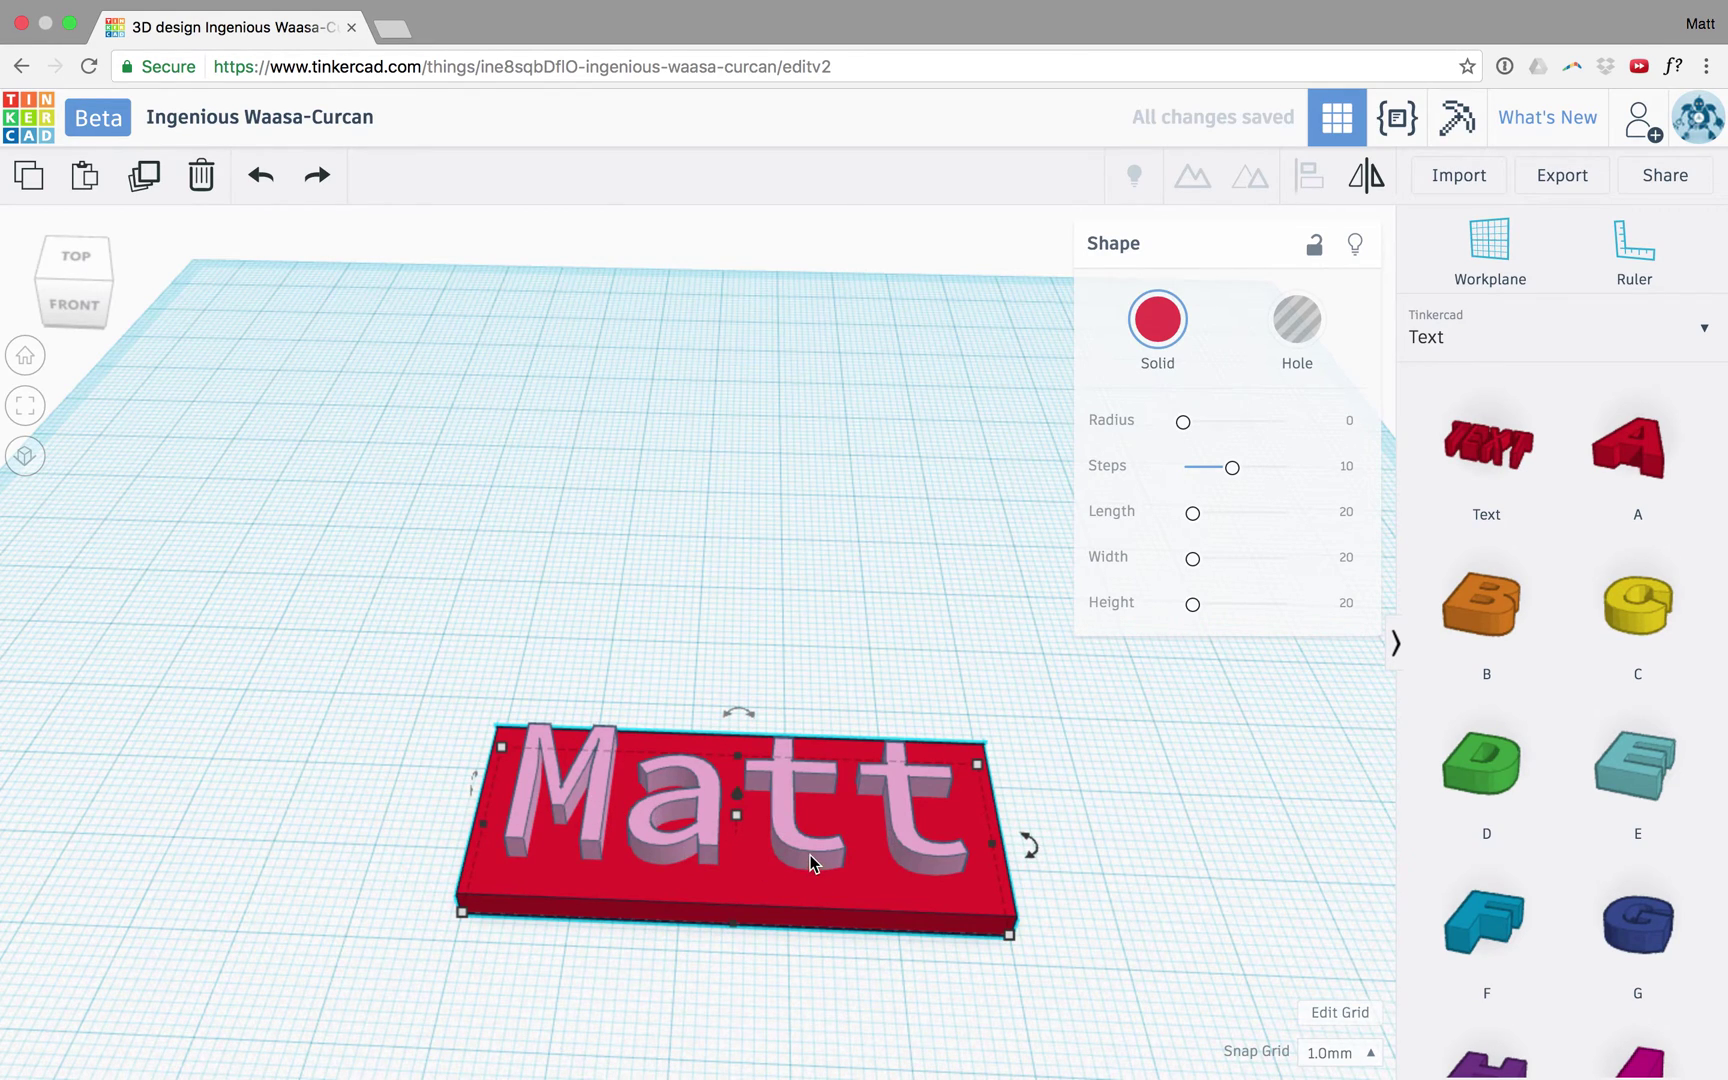
Move the pink name text off the plate onto the workplane and duplicate it
{"action": "left_click_drag", "start_coordinate": [812, 862], "coordinate": [771, 497]}
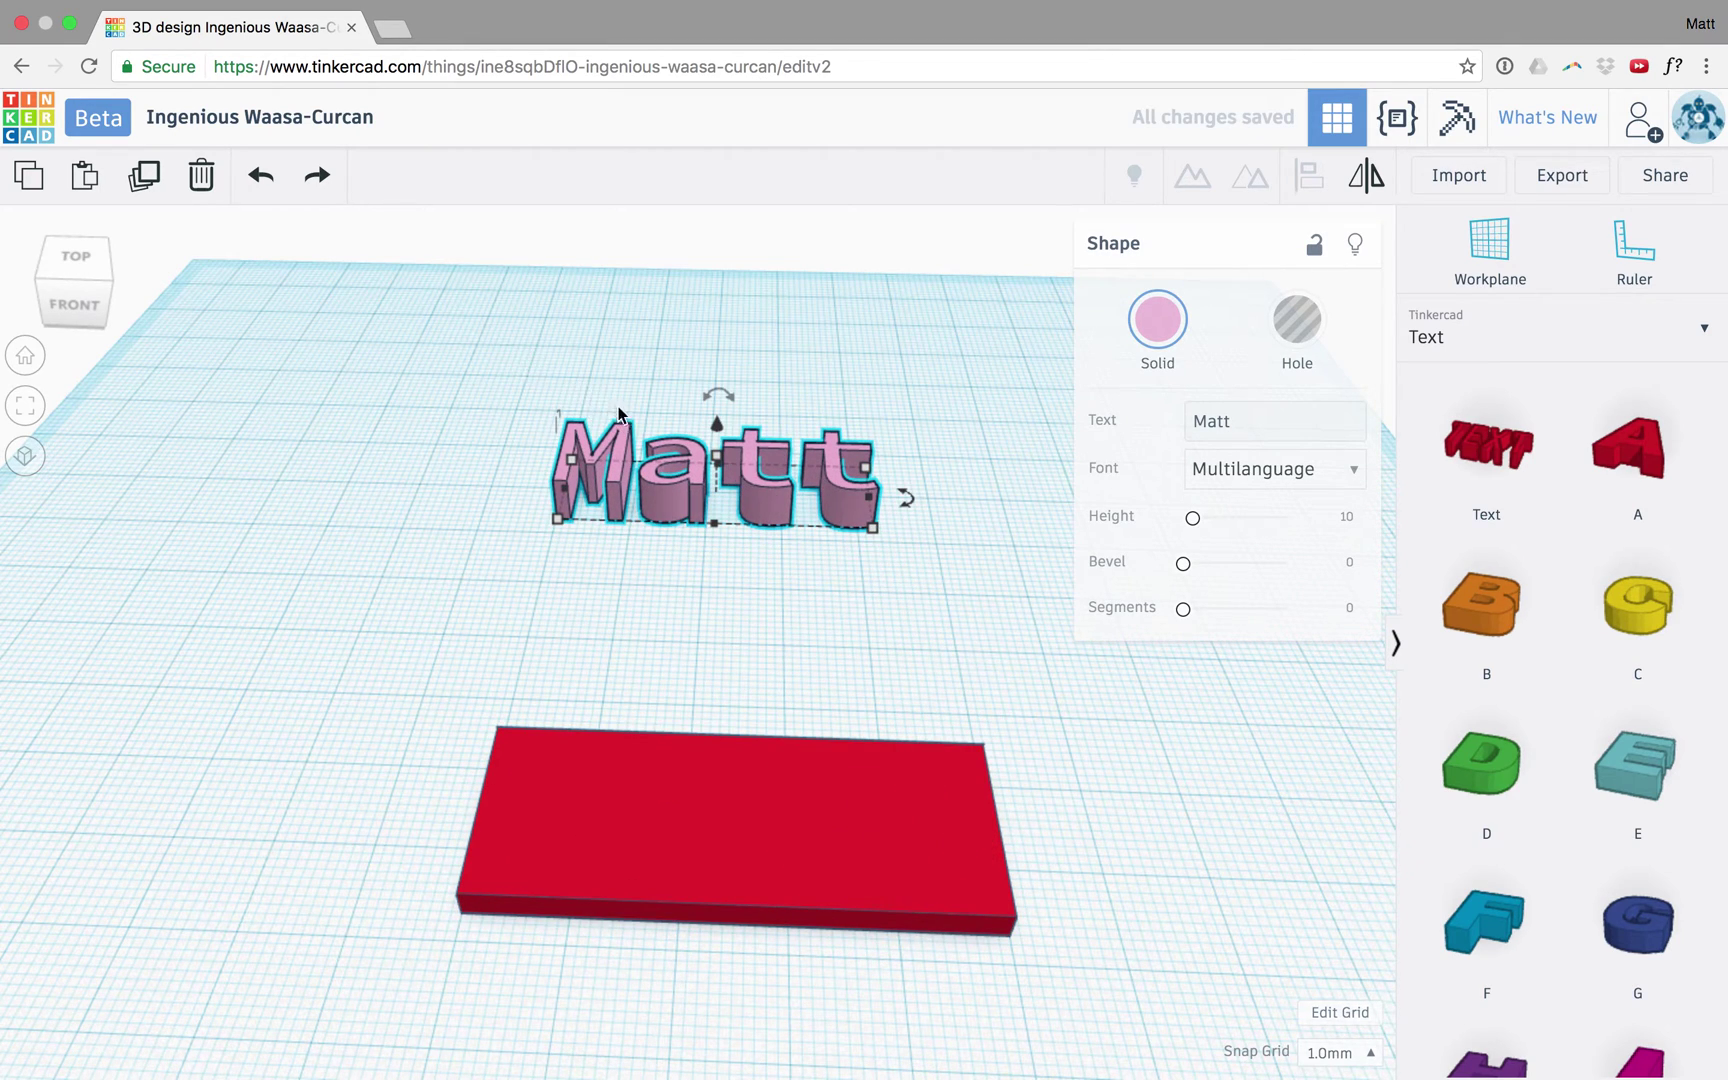
{"action": "left_click", "coordinate": [146, 180]}
{"action": "left_click", "coordinate": [143, 175]}
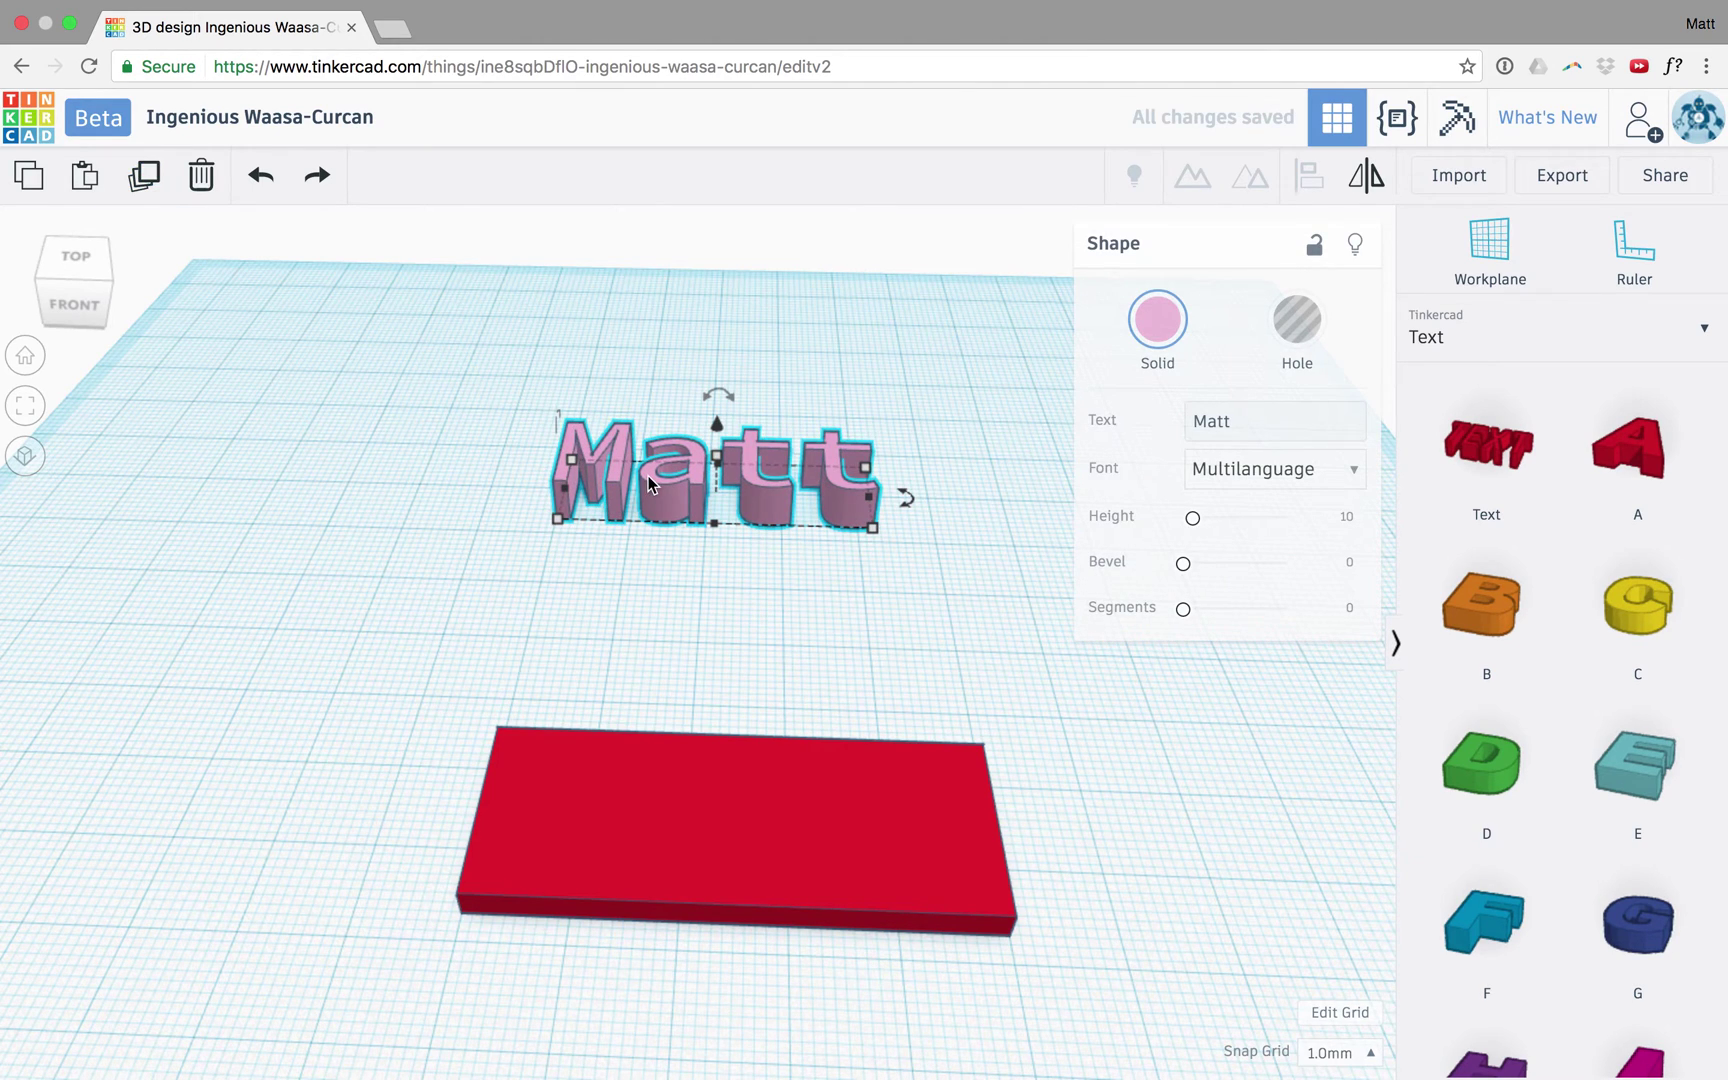
Drag the duplicate over the red plate, raise it slightly and nudge it into alignment
{"action": "left_click_drag", "start_coordinate": [656, 493], "coordinate": [674, 912]}
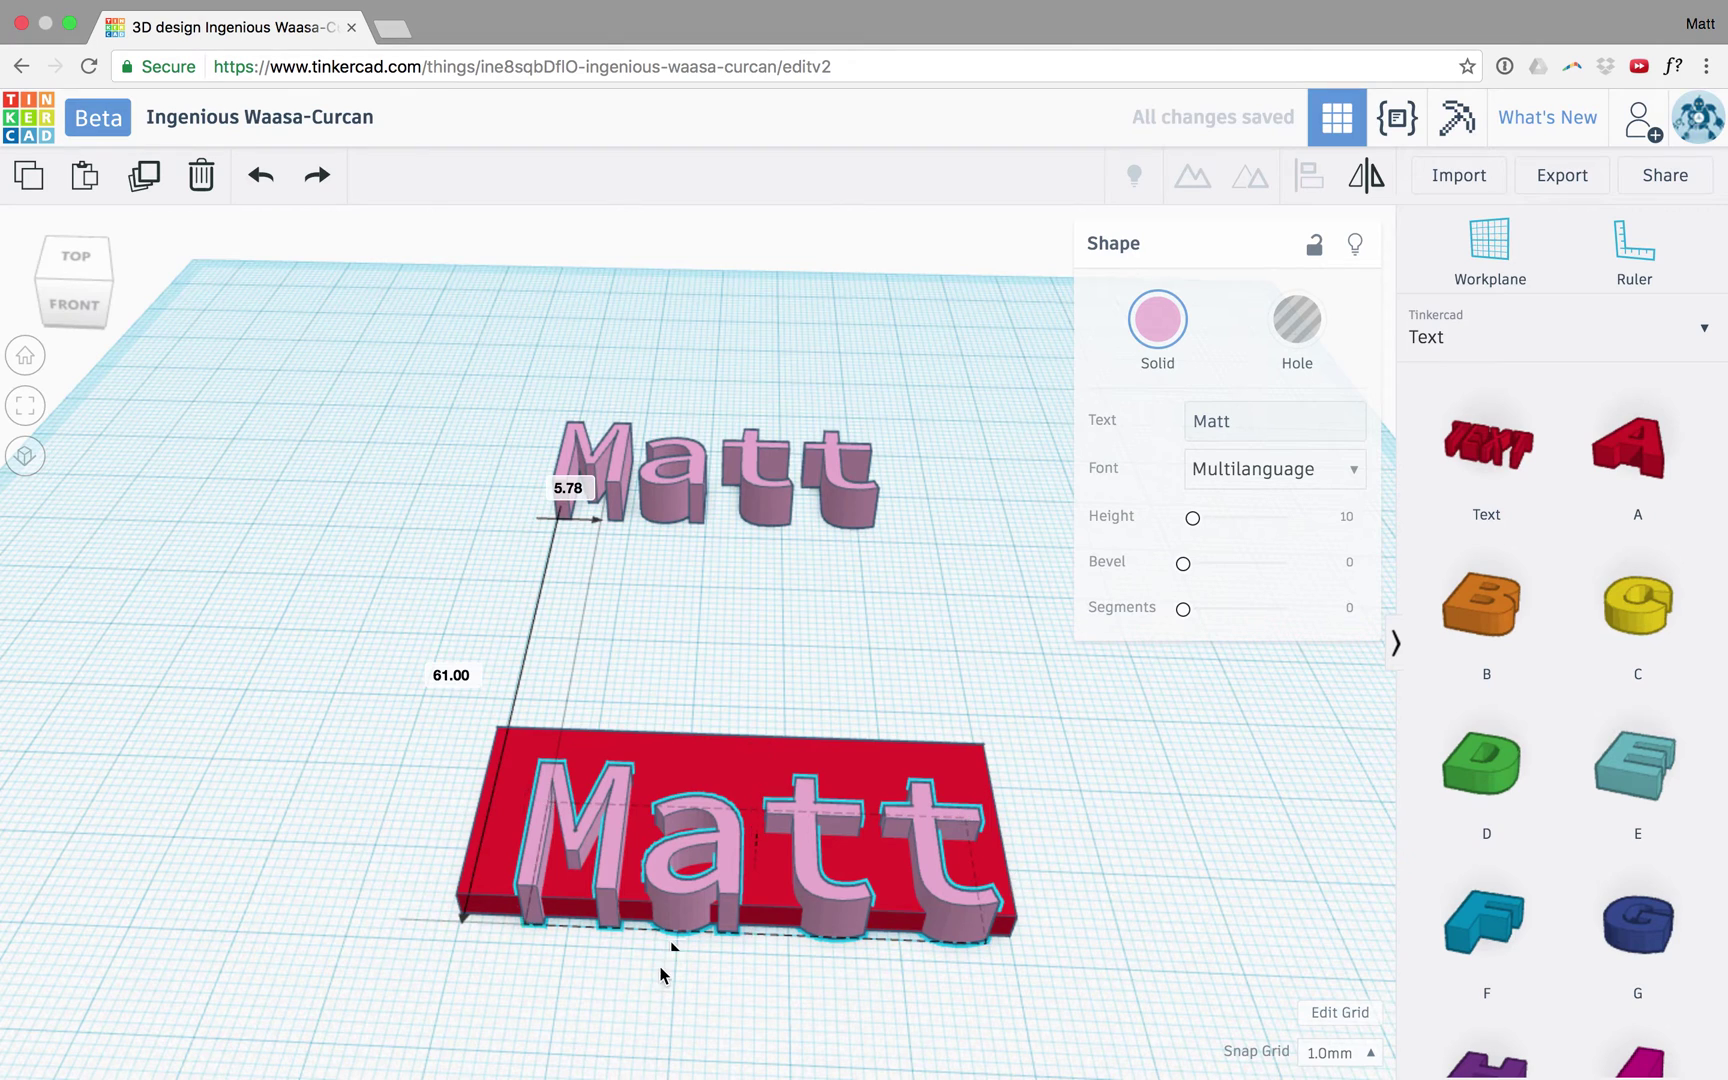
{"action": "right_click_drag", "start_coordinate": [671, 949], "coordinate": [664, 883]}
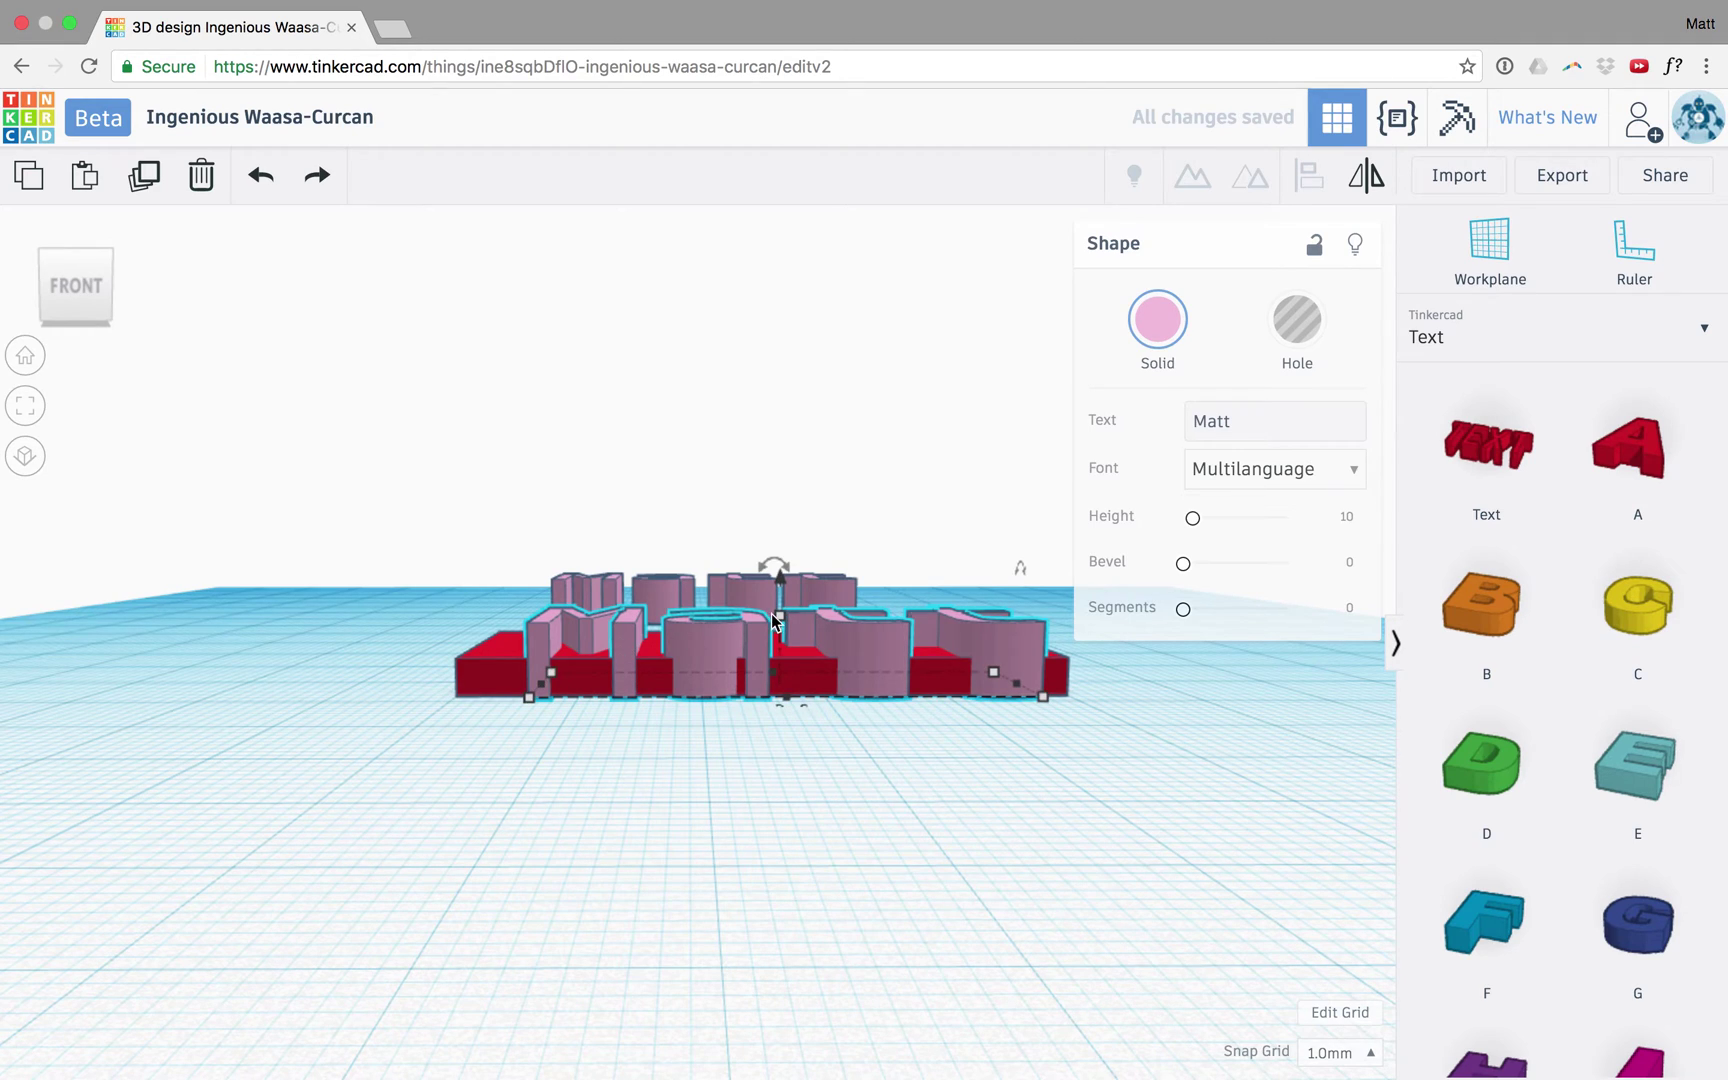
{"action": "left_click_drag", "start_coordinate": [780, 588], "coordinate": [780, 569]}
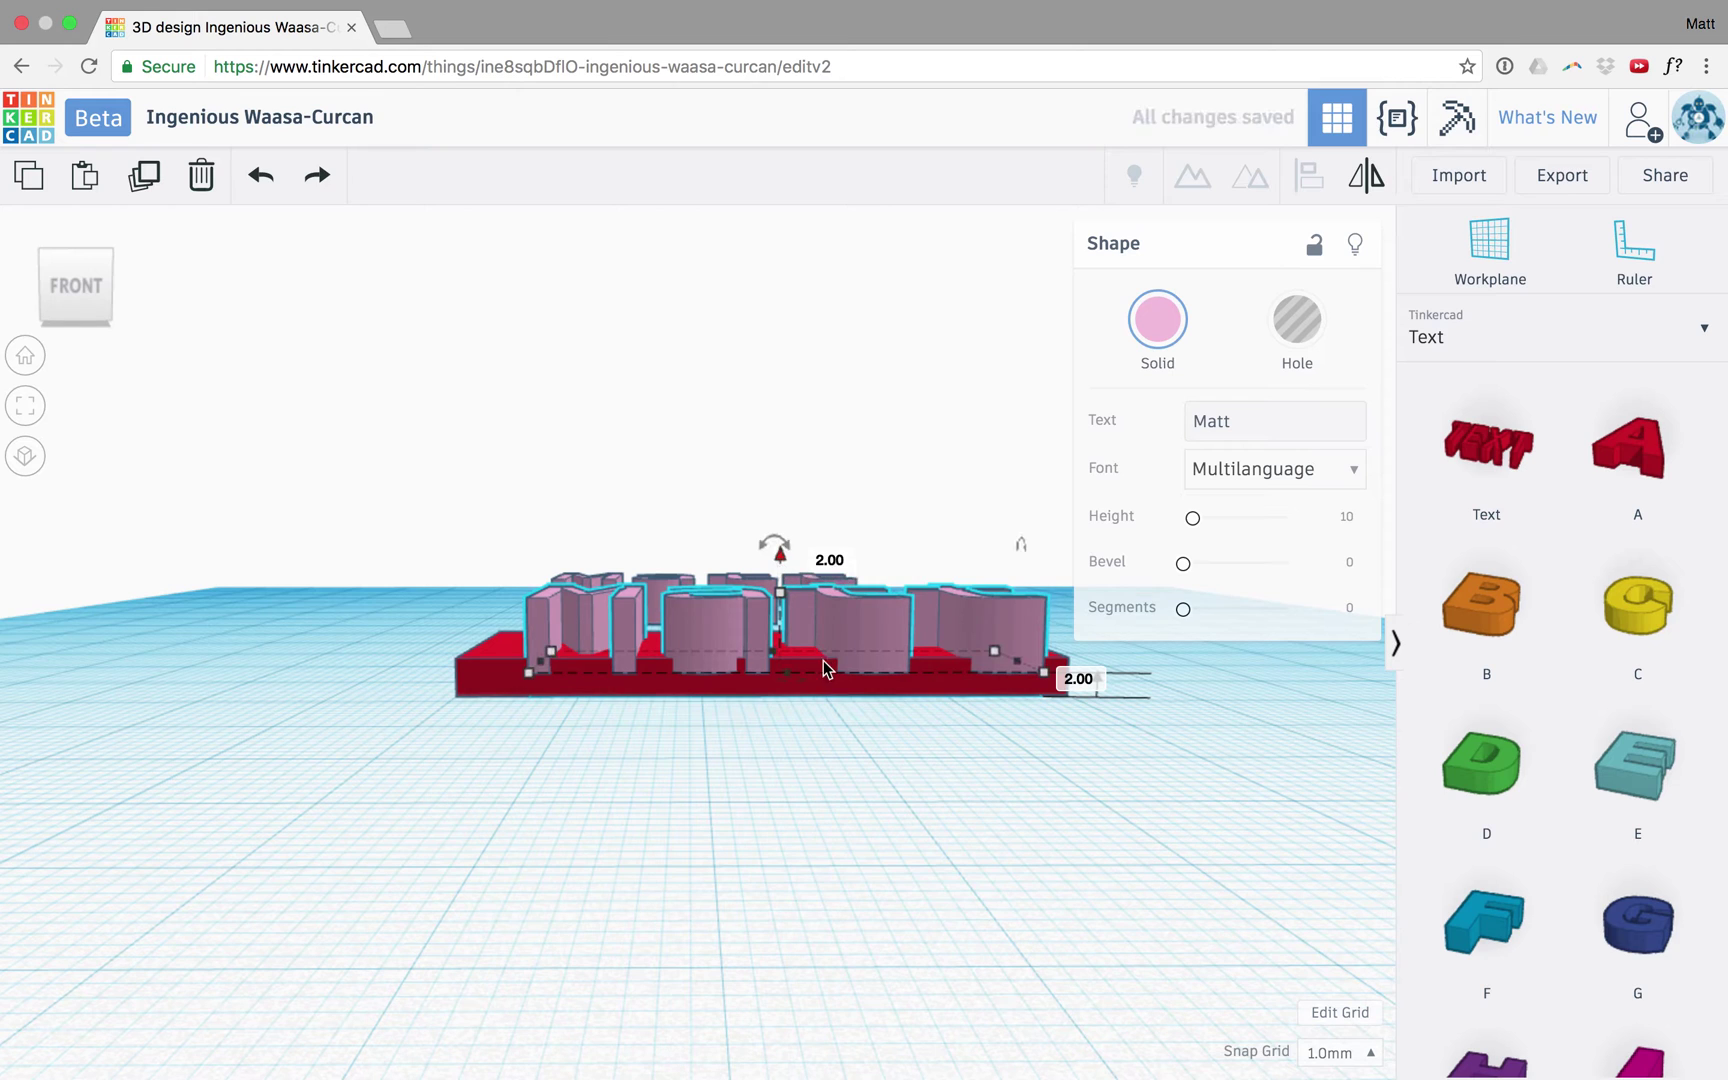
{"action": "right_click_drag", "start_coordinate": [848, 725], "coordinate": [842, 911]}
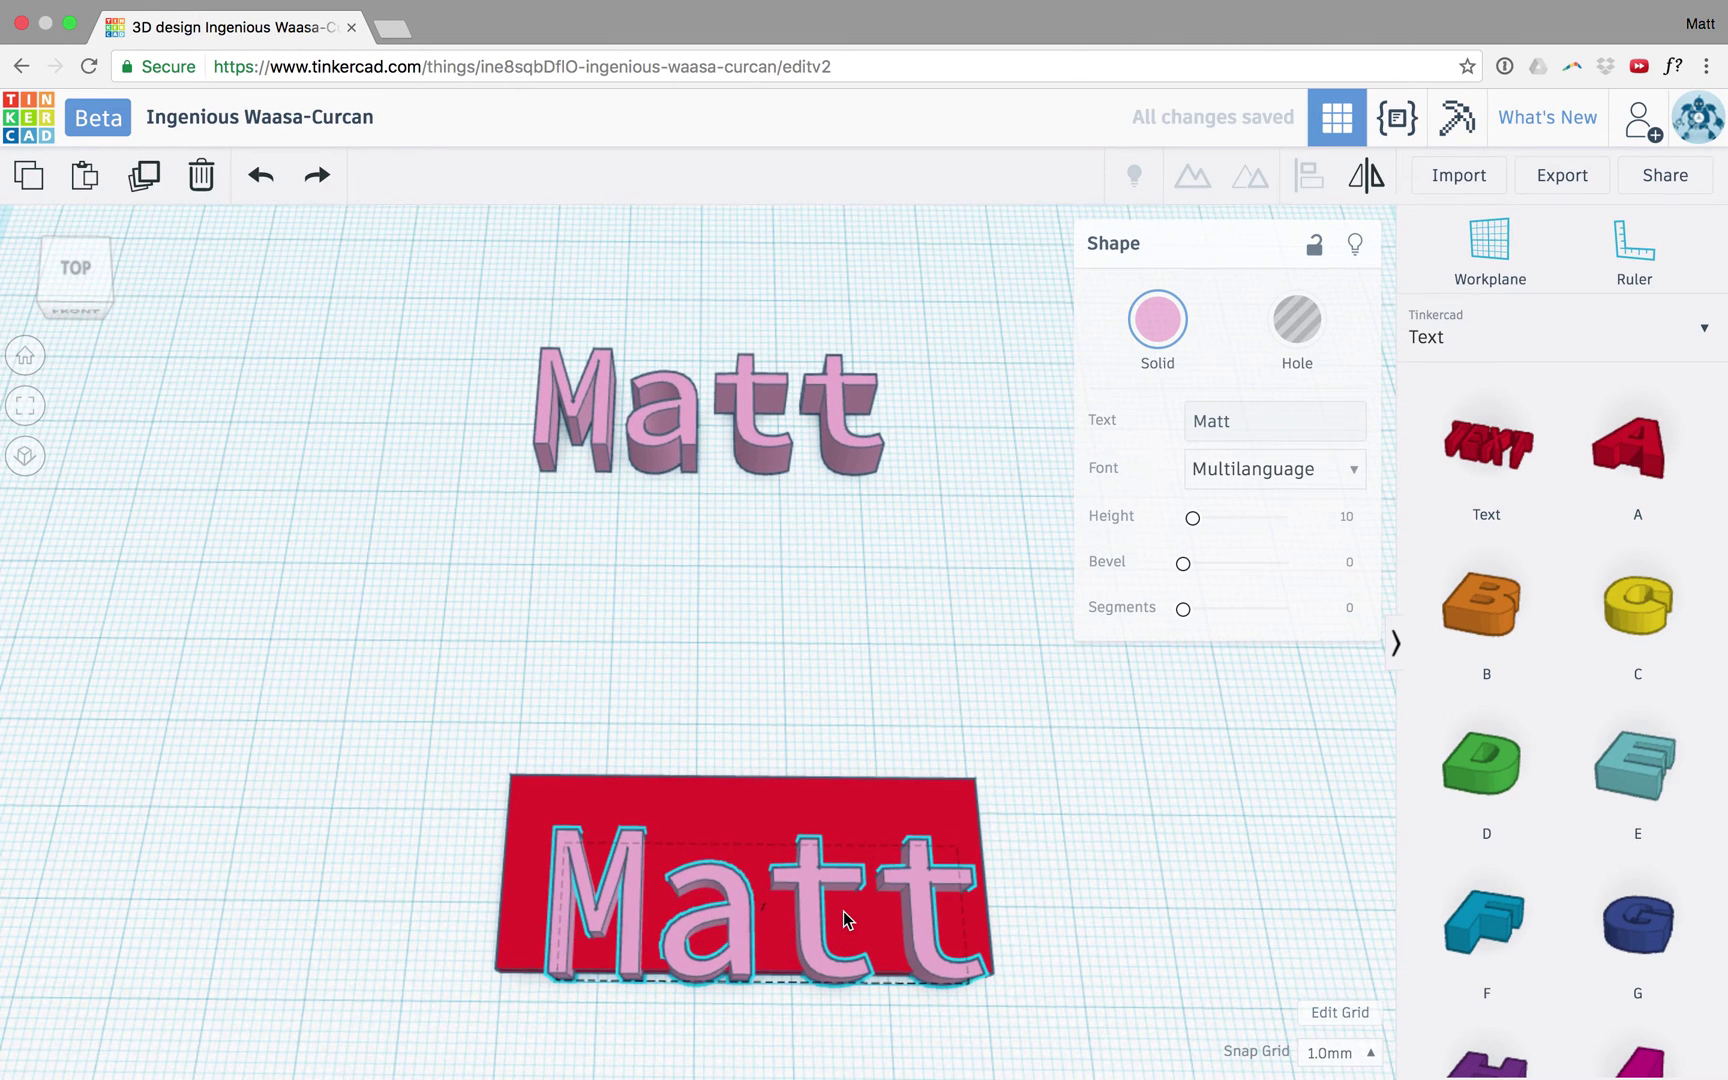
{"action": "left_click_drag", "start_coordinate": [814, 902], "coordinate": [799, 868]}
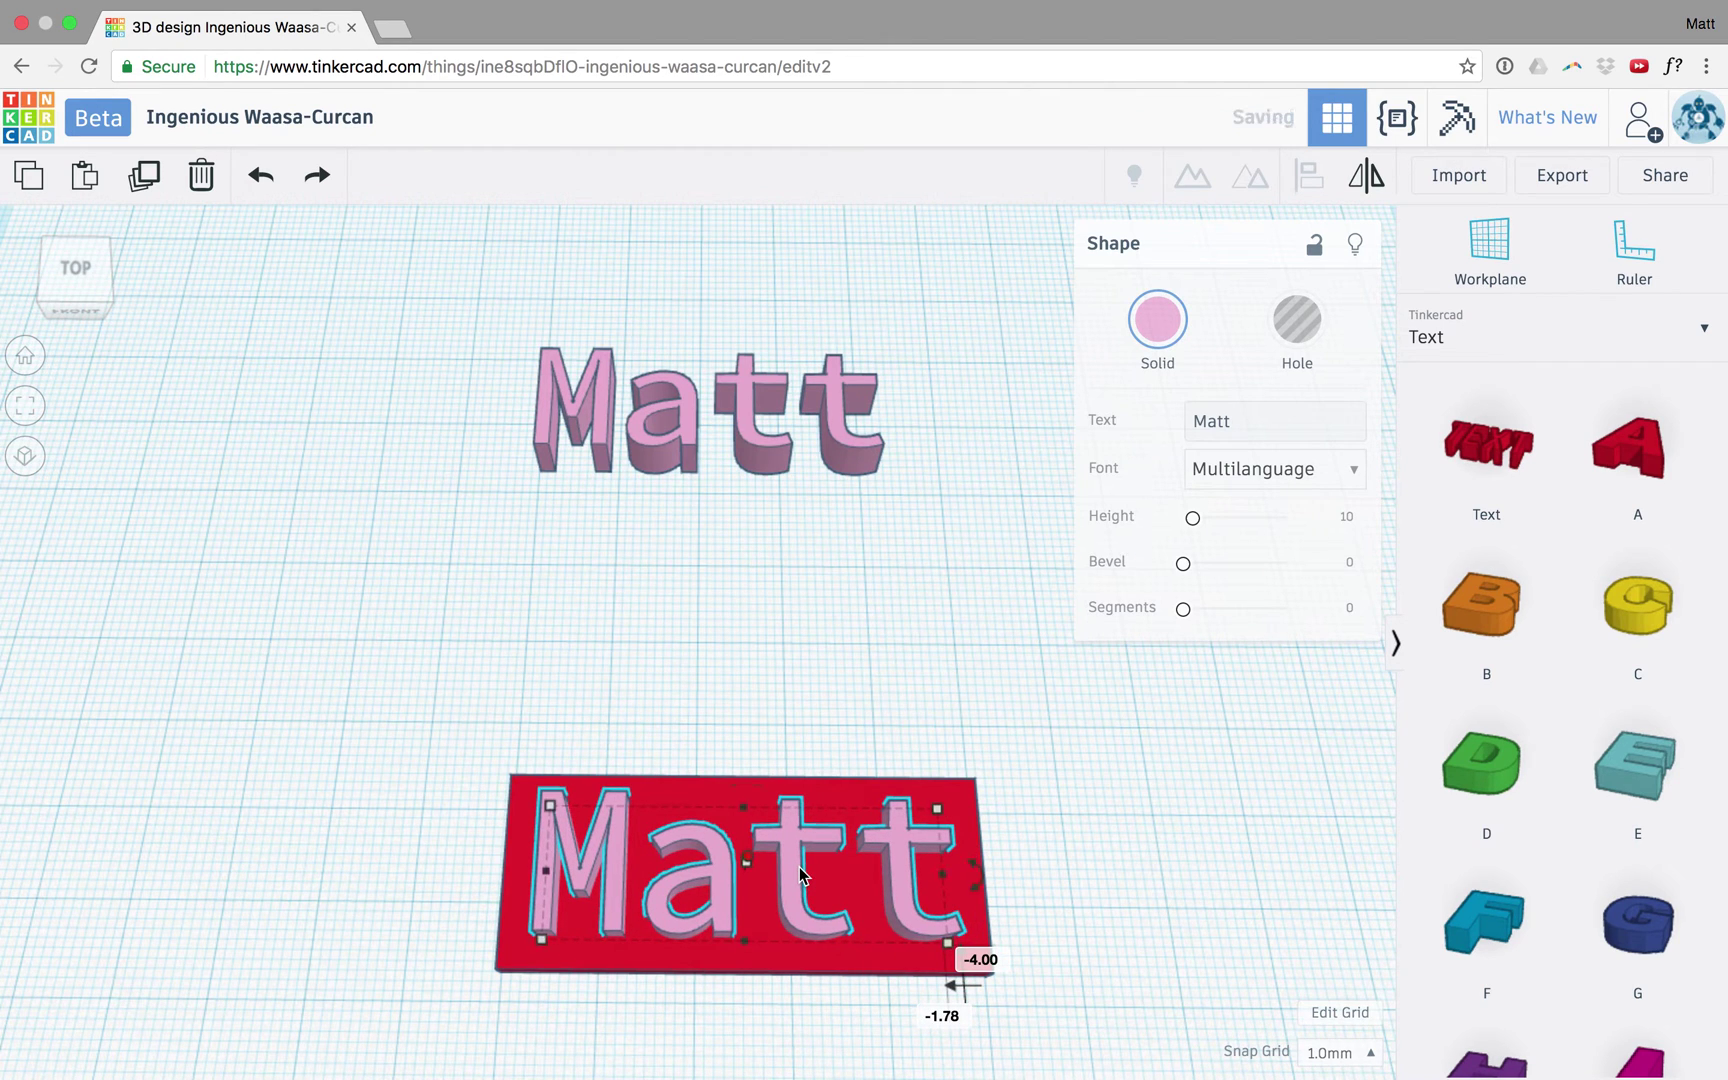
{"action": "right_click_drag", "start_coordinate": [1033, 888], "coordinate": [1034, 829]}
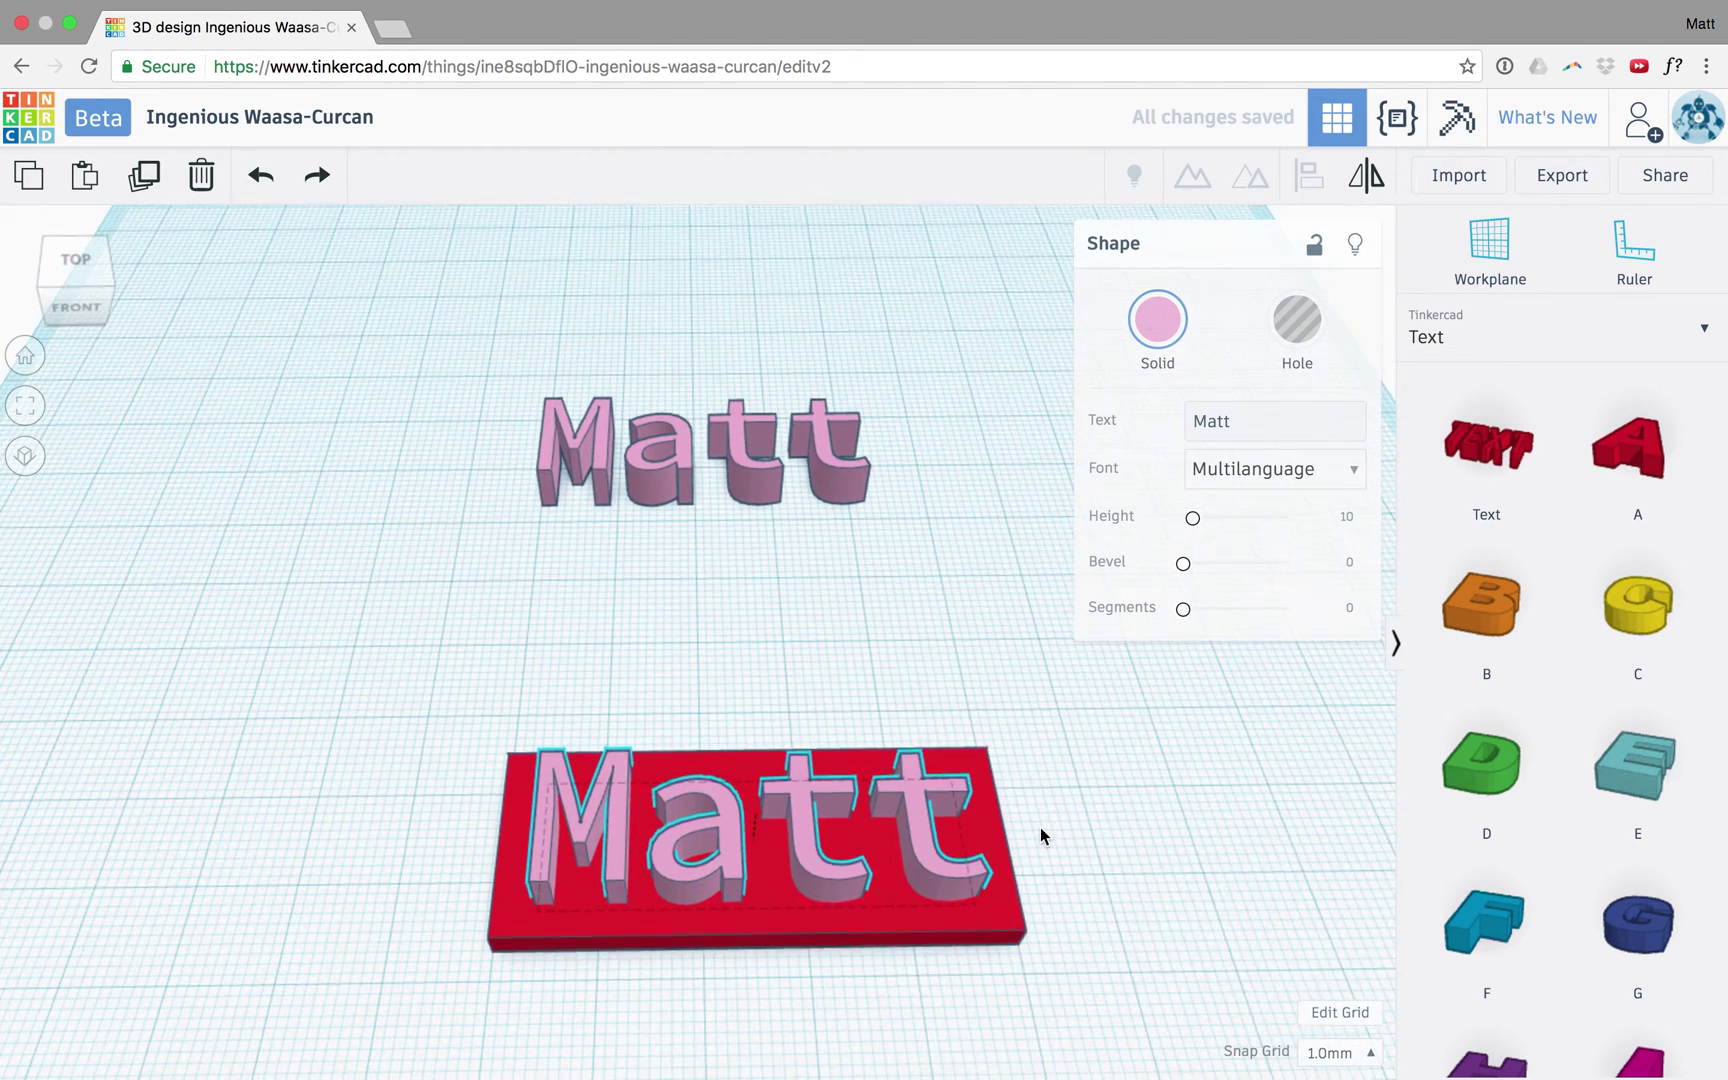
Make the copied text a Hole and group it with the red plate to engrave it
{"action": "left_click", "coordinate": [1292, 348]}
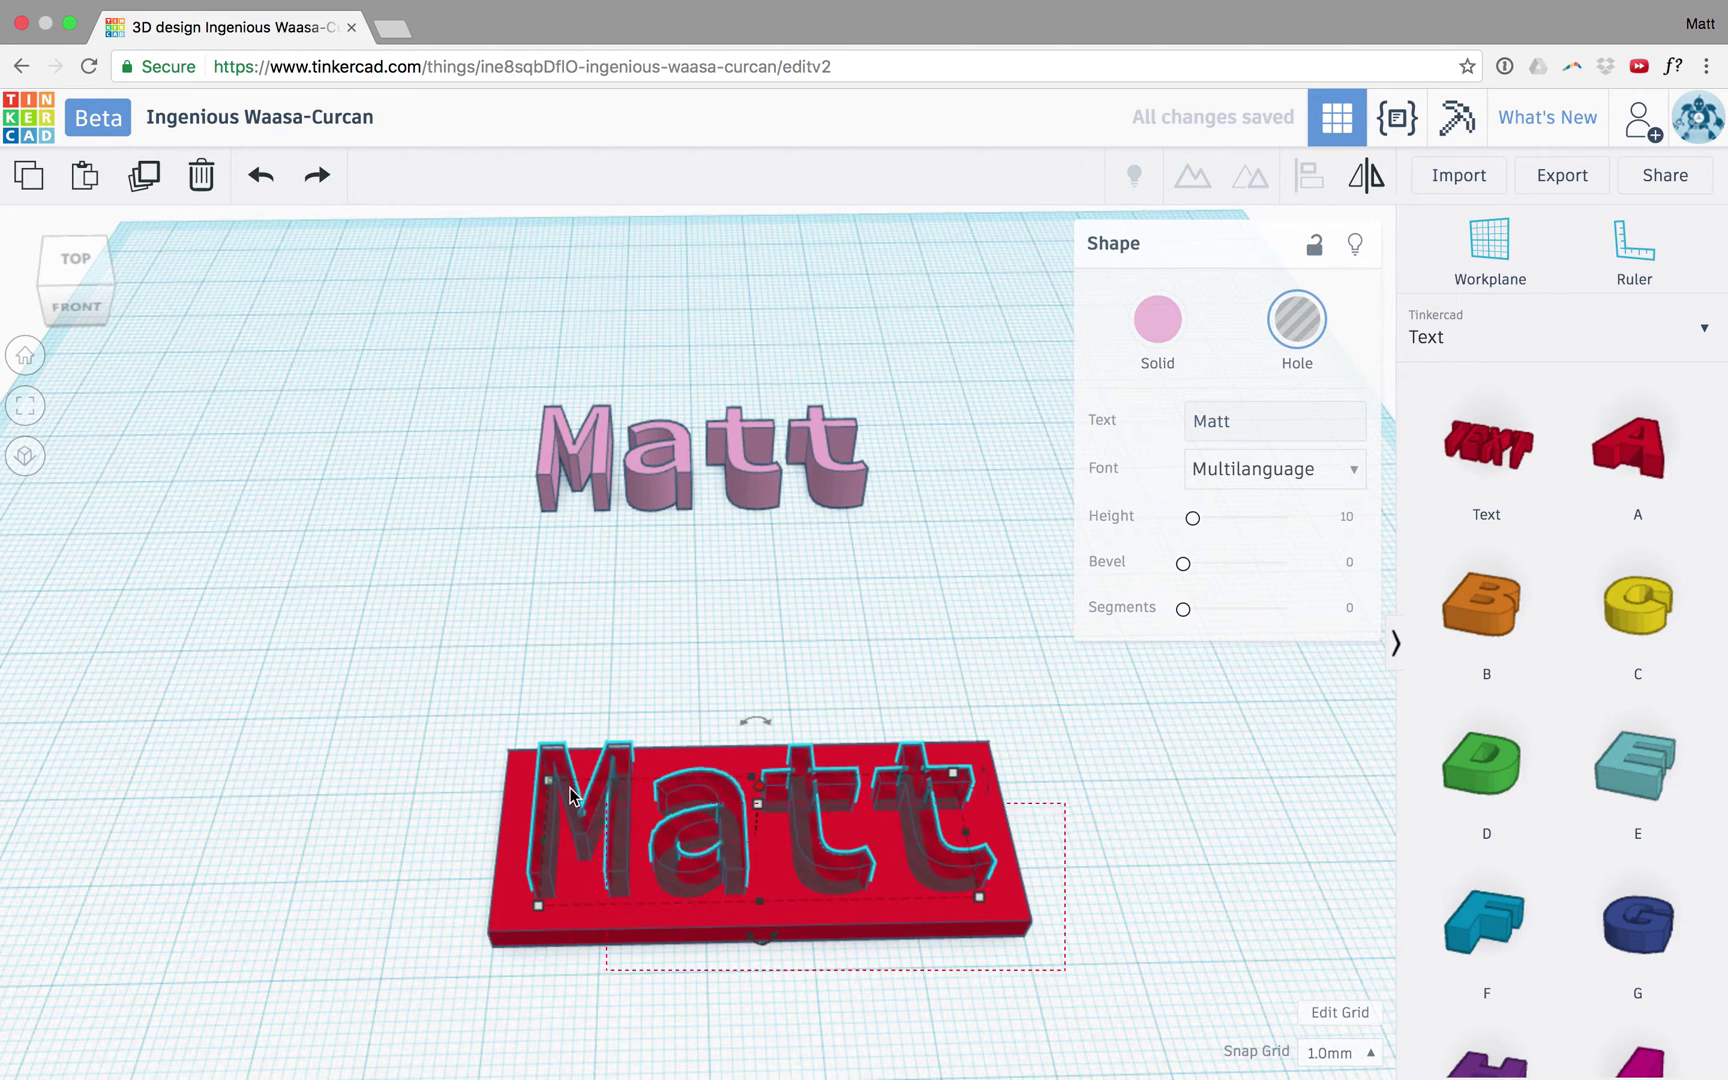
{"action": "left_click_drag", "start_coordinate": [572, 795], "coordinate": [420, 694]}
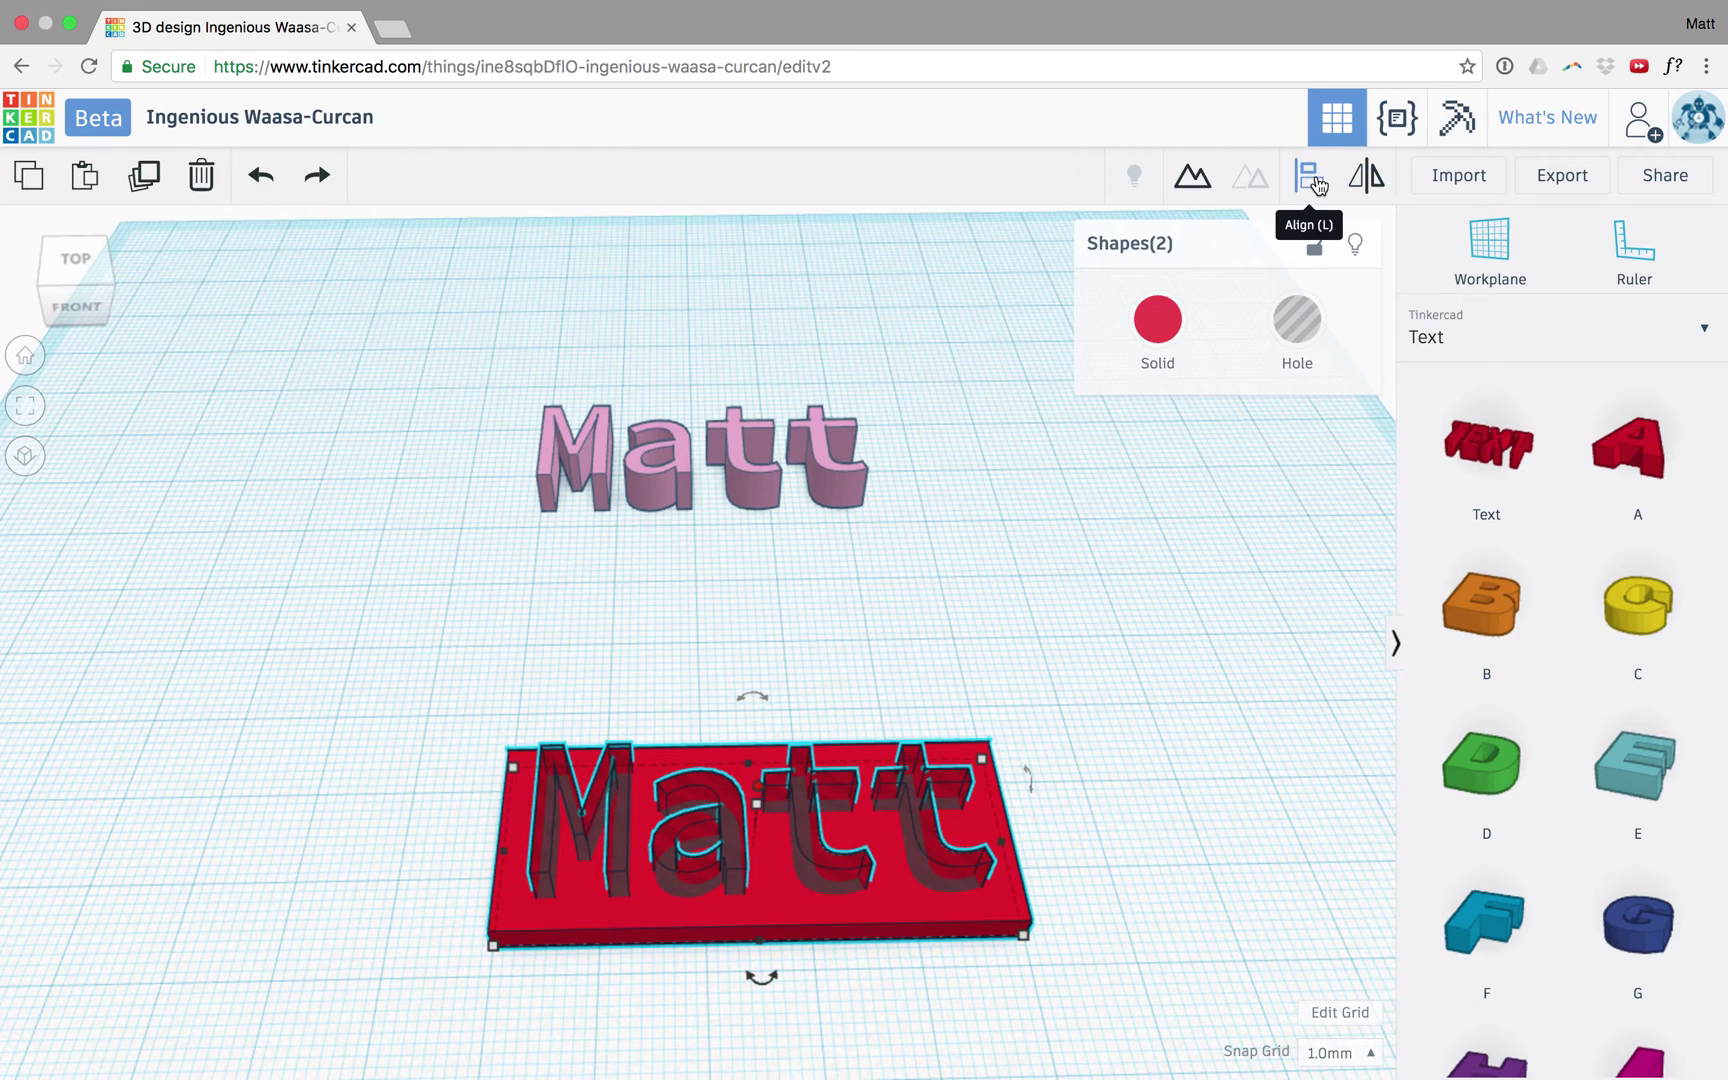
{"action": "left_click", "coordinate": [1192, 180]}
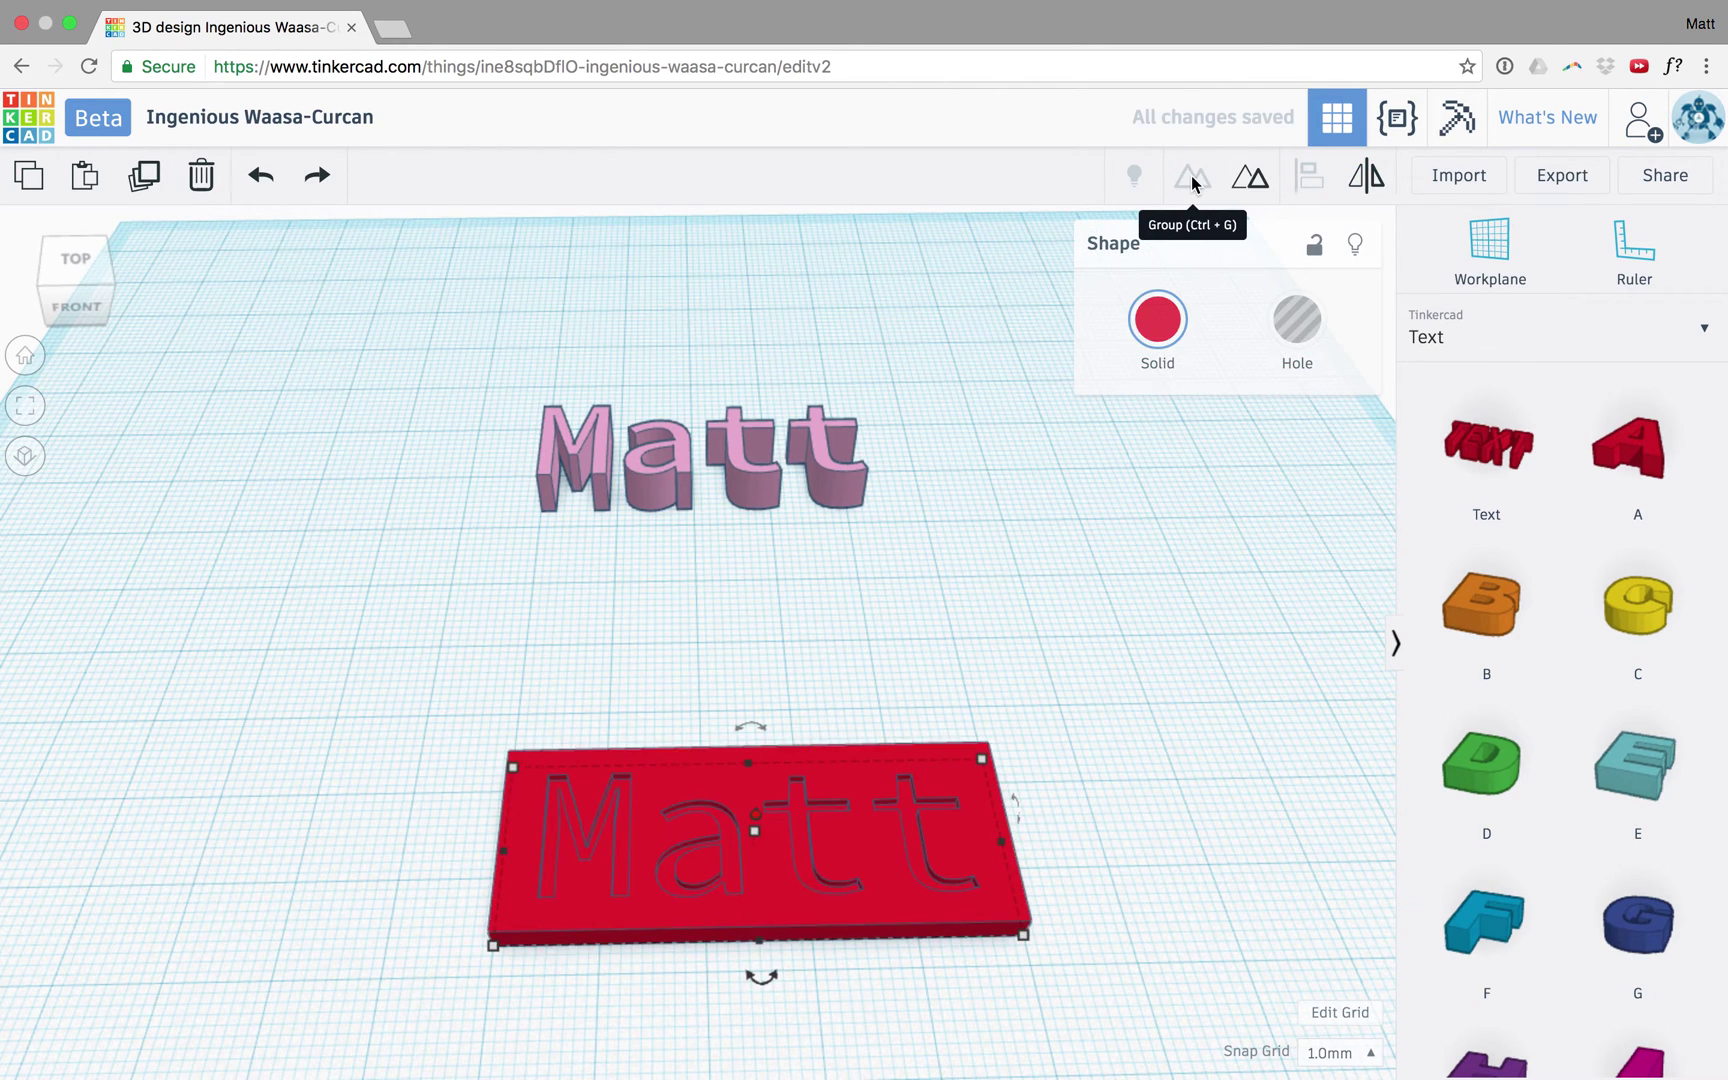
{"action": "left_click", "coordinate": [980, 552]}
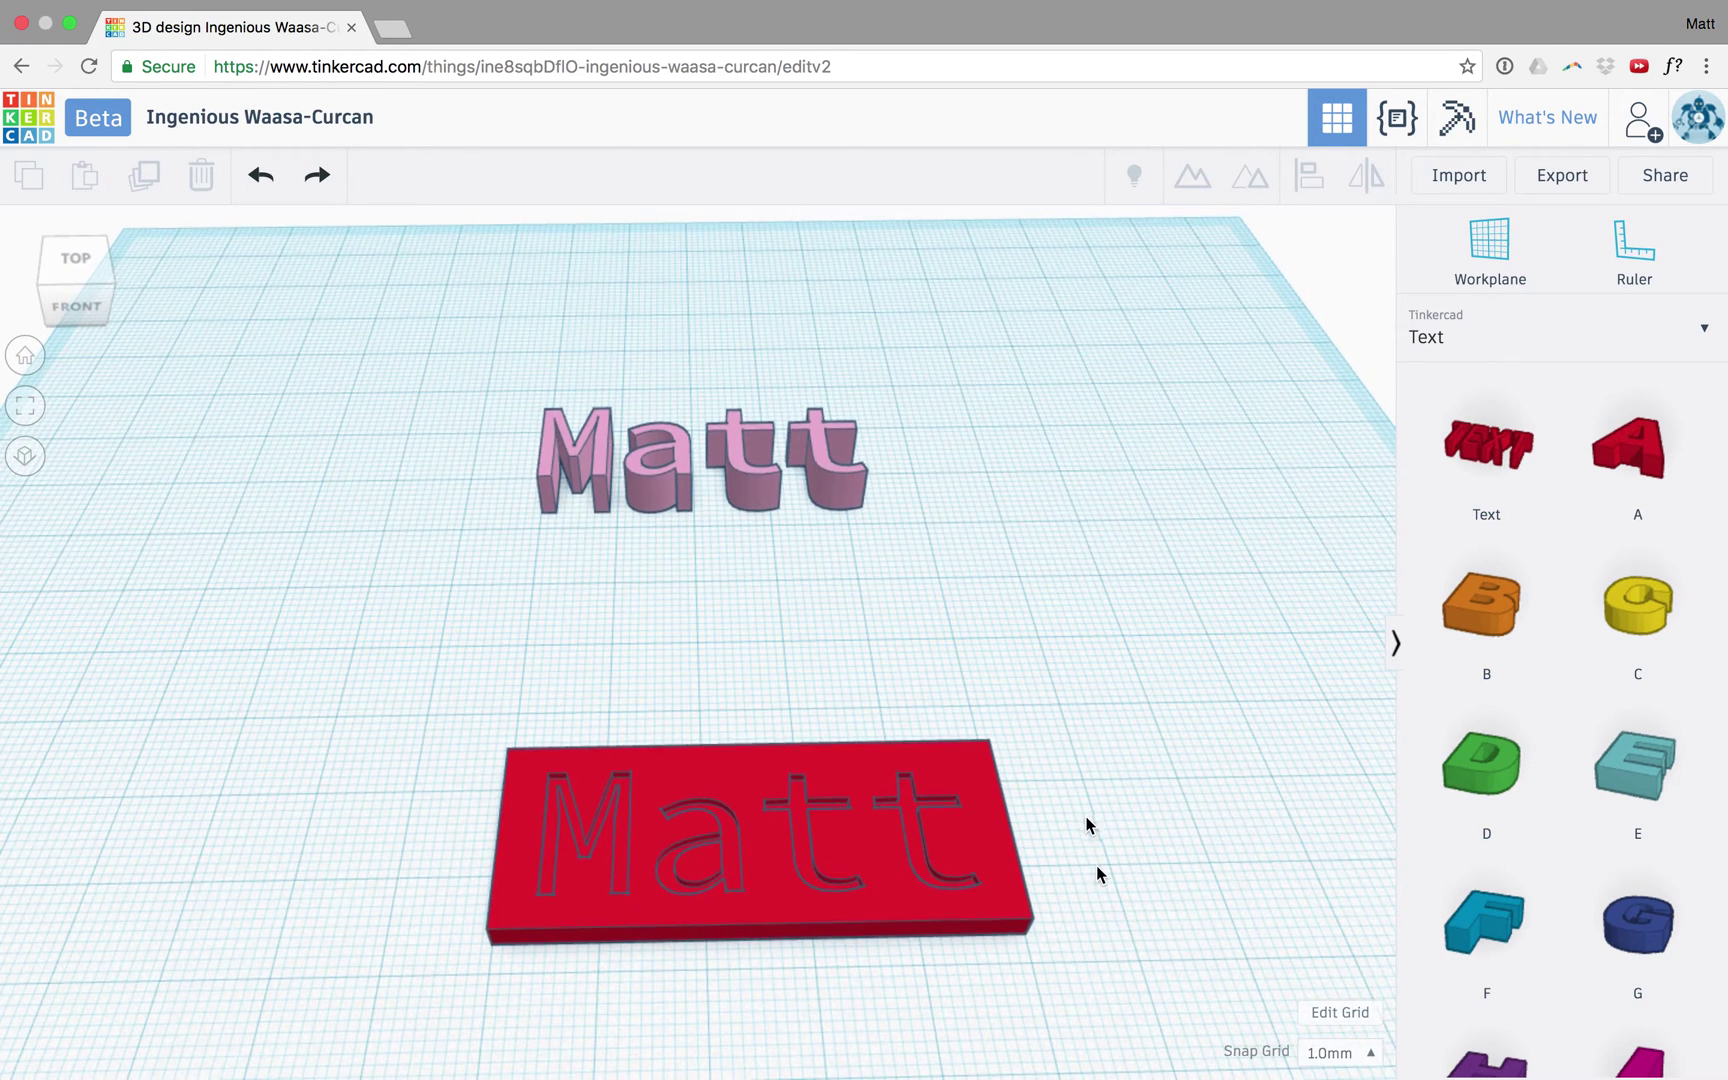
{"action": "right_click_drag", "start_coordinate": [1097, 872], "coordinate": [1057, 887]}
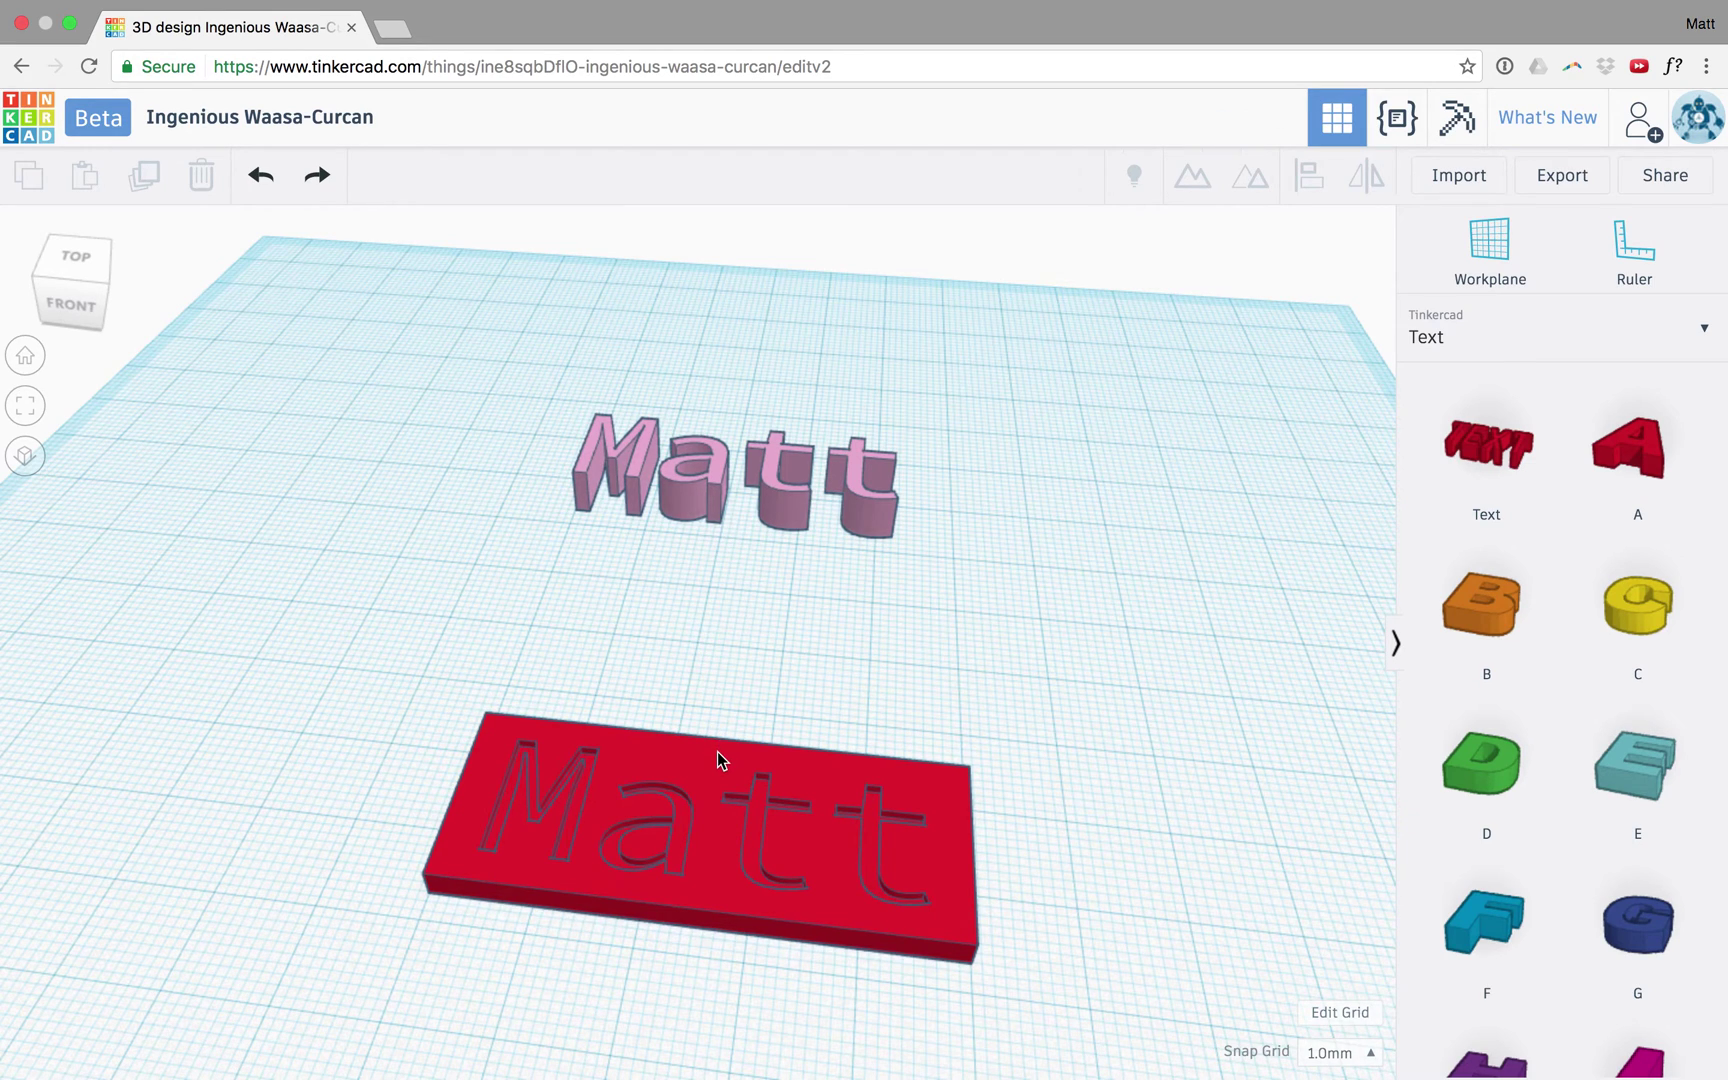
Move the engraved plate back and cut the pink text's height from 6.00 to 3.00
{"action": "left_click_drag", "start_coordinate": [718, 728], "coordinate": [702, 646]}
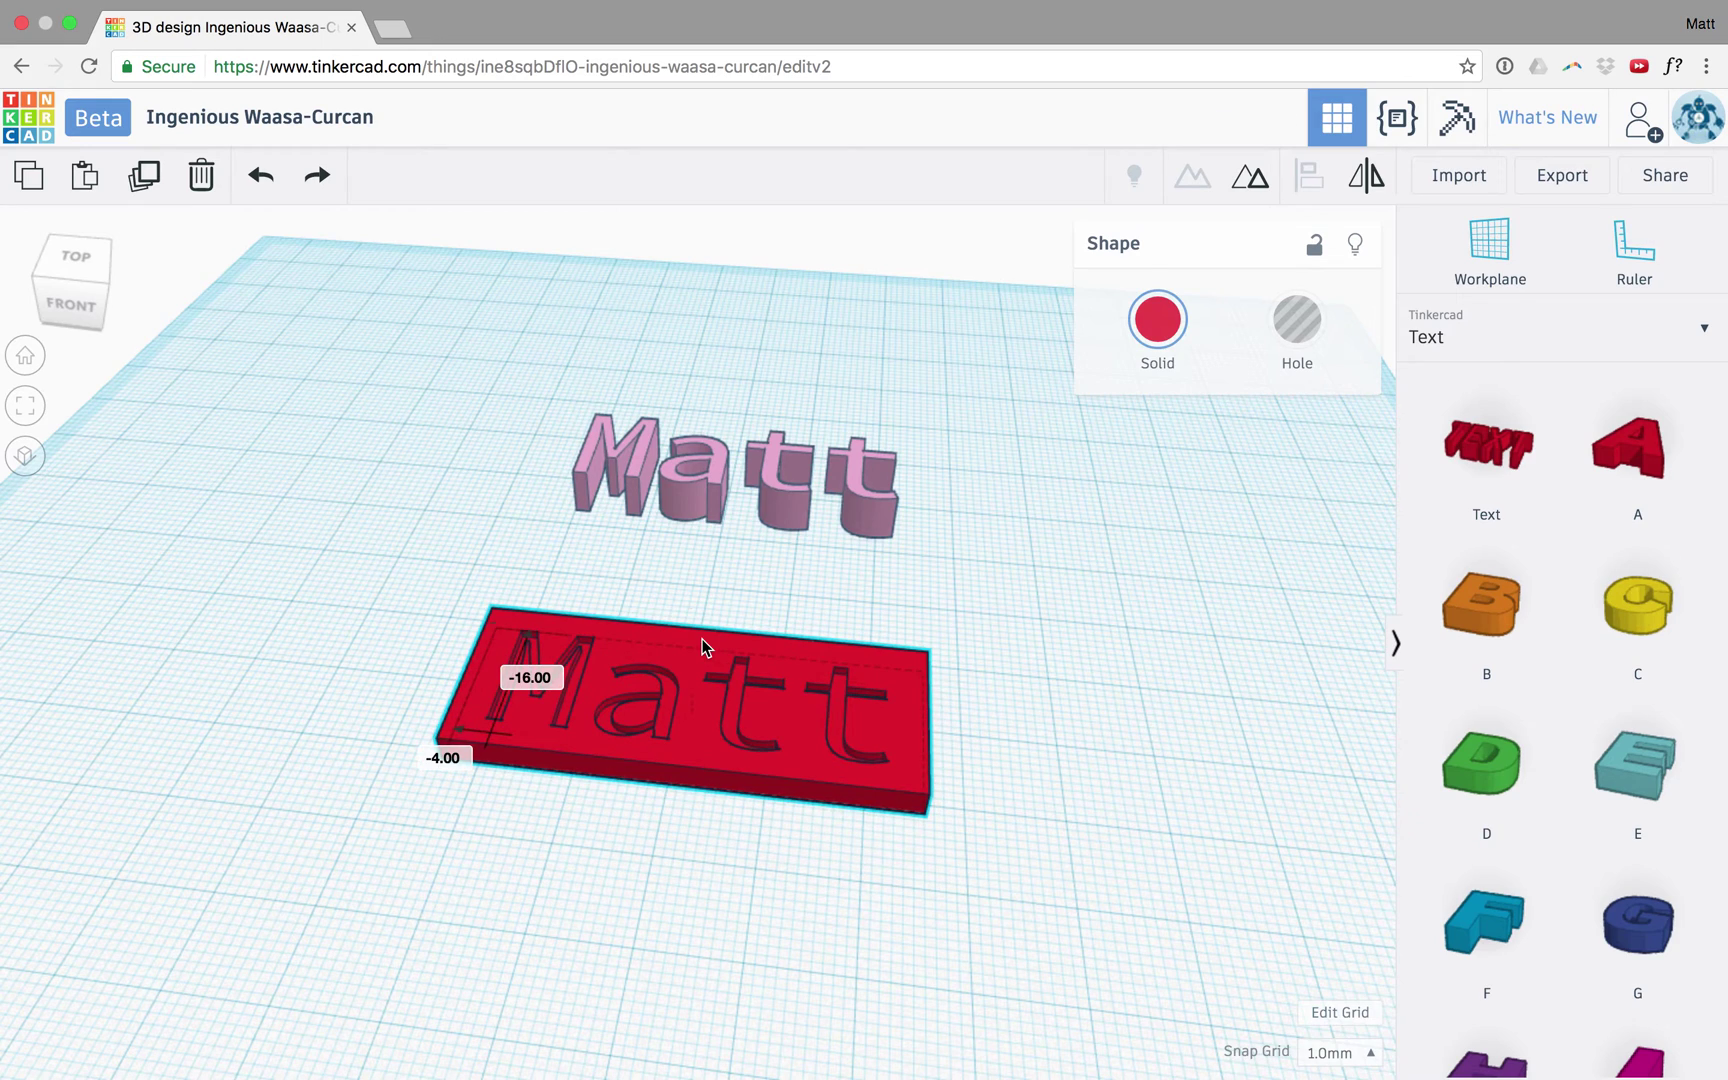
{"action": "left_click", "coordinate": [703, 501]}
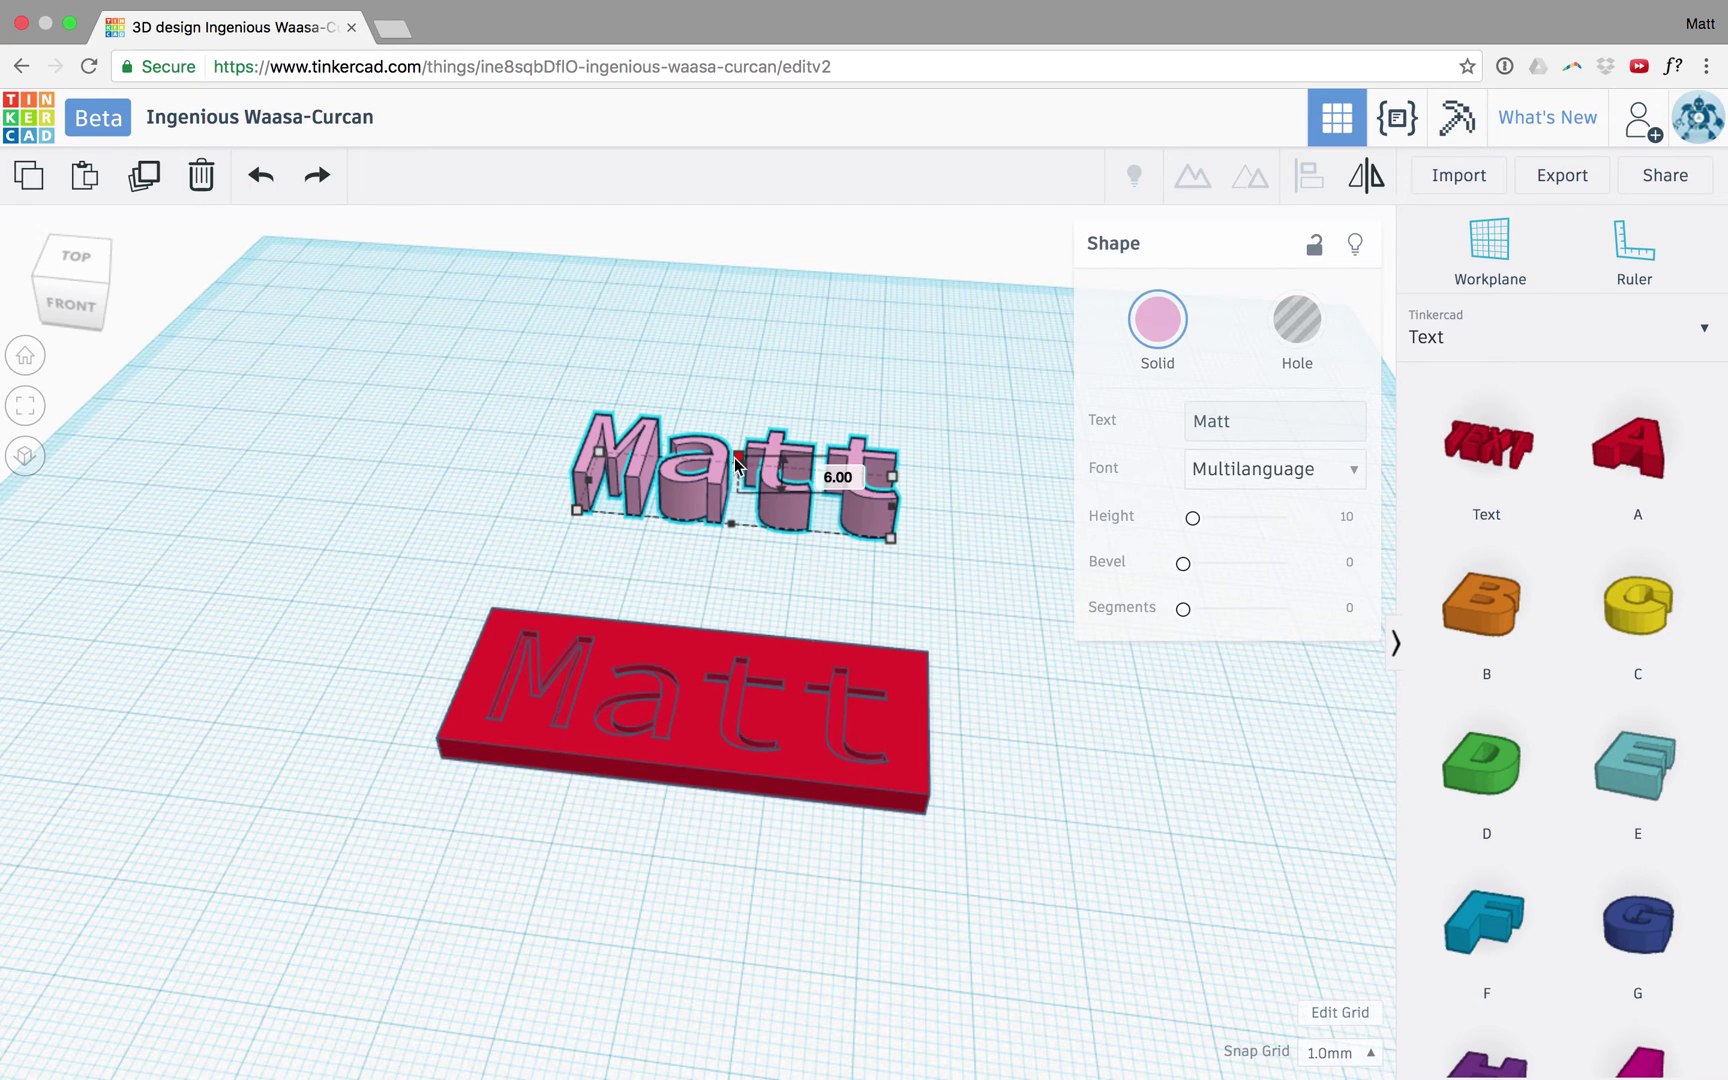
{"action": "left_click_drag", "start_coordinate": [735, 463], "coordinate": [738, 483]}
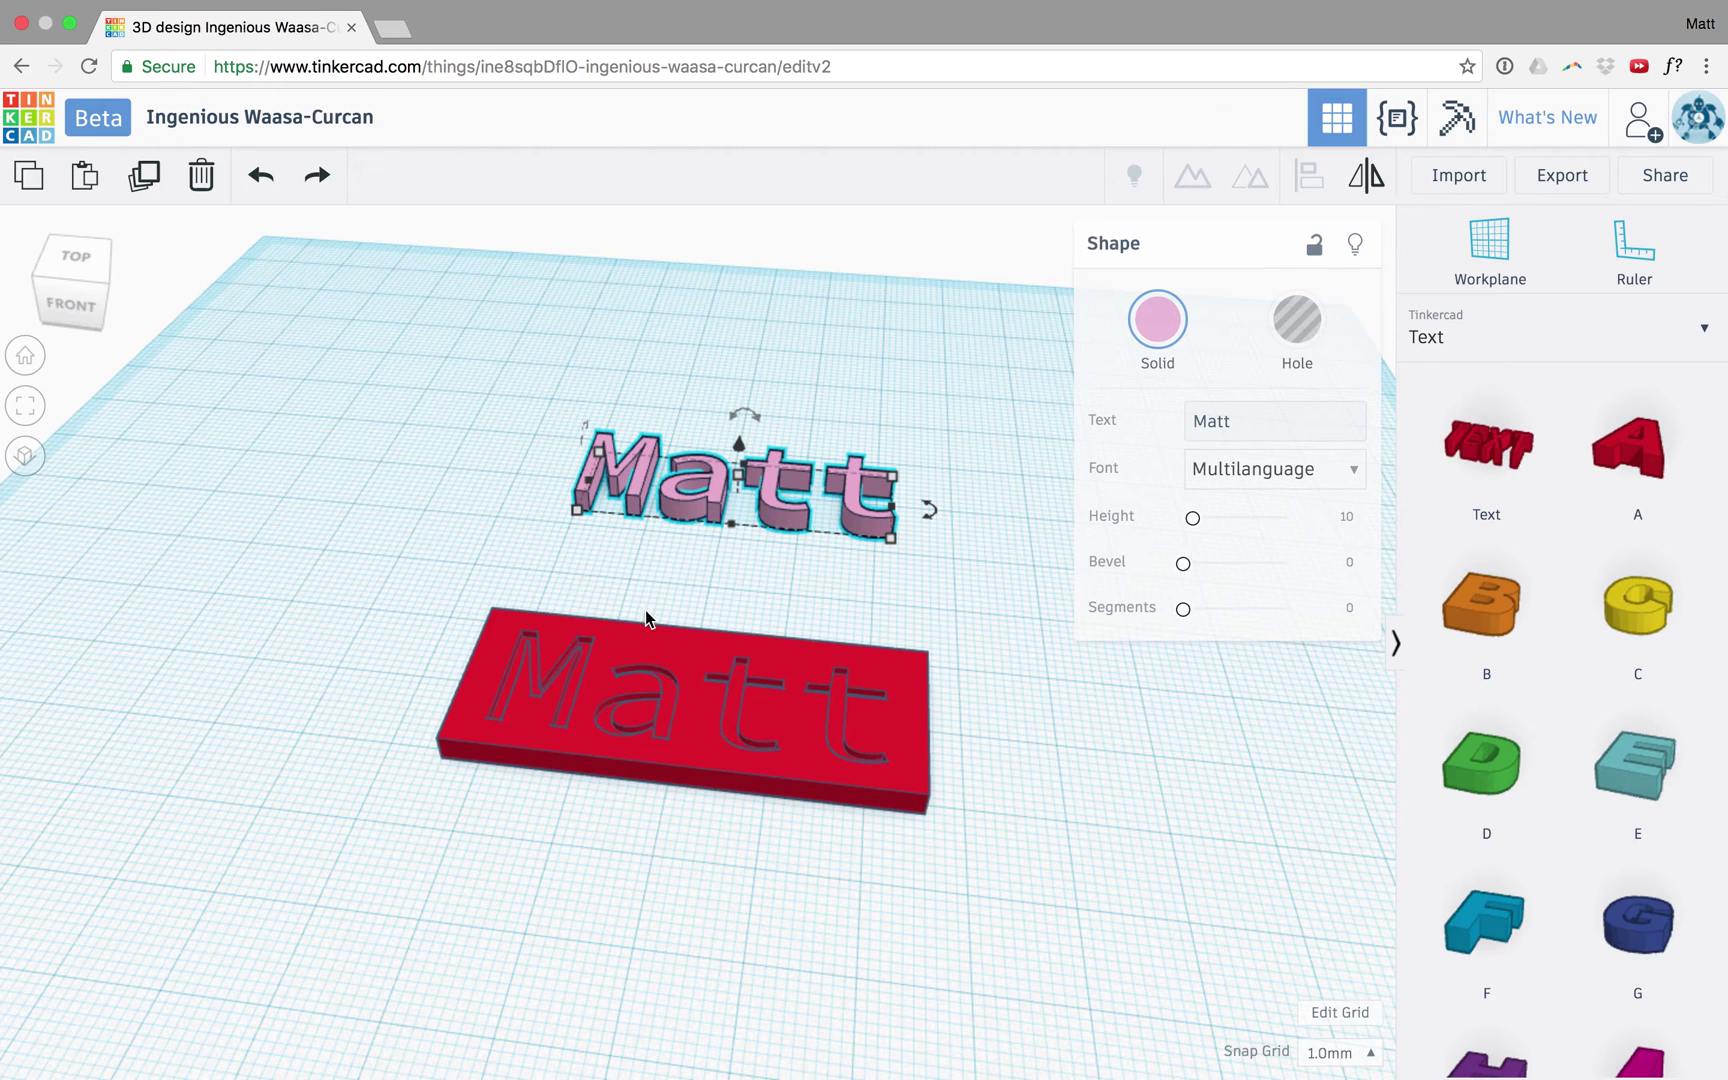
{"action": "left_click", "coordinate": [653, 660]}
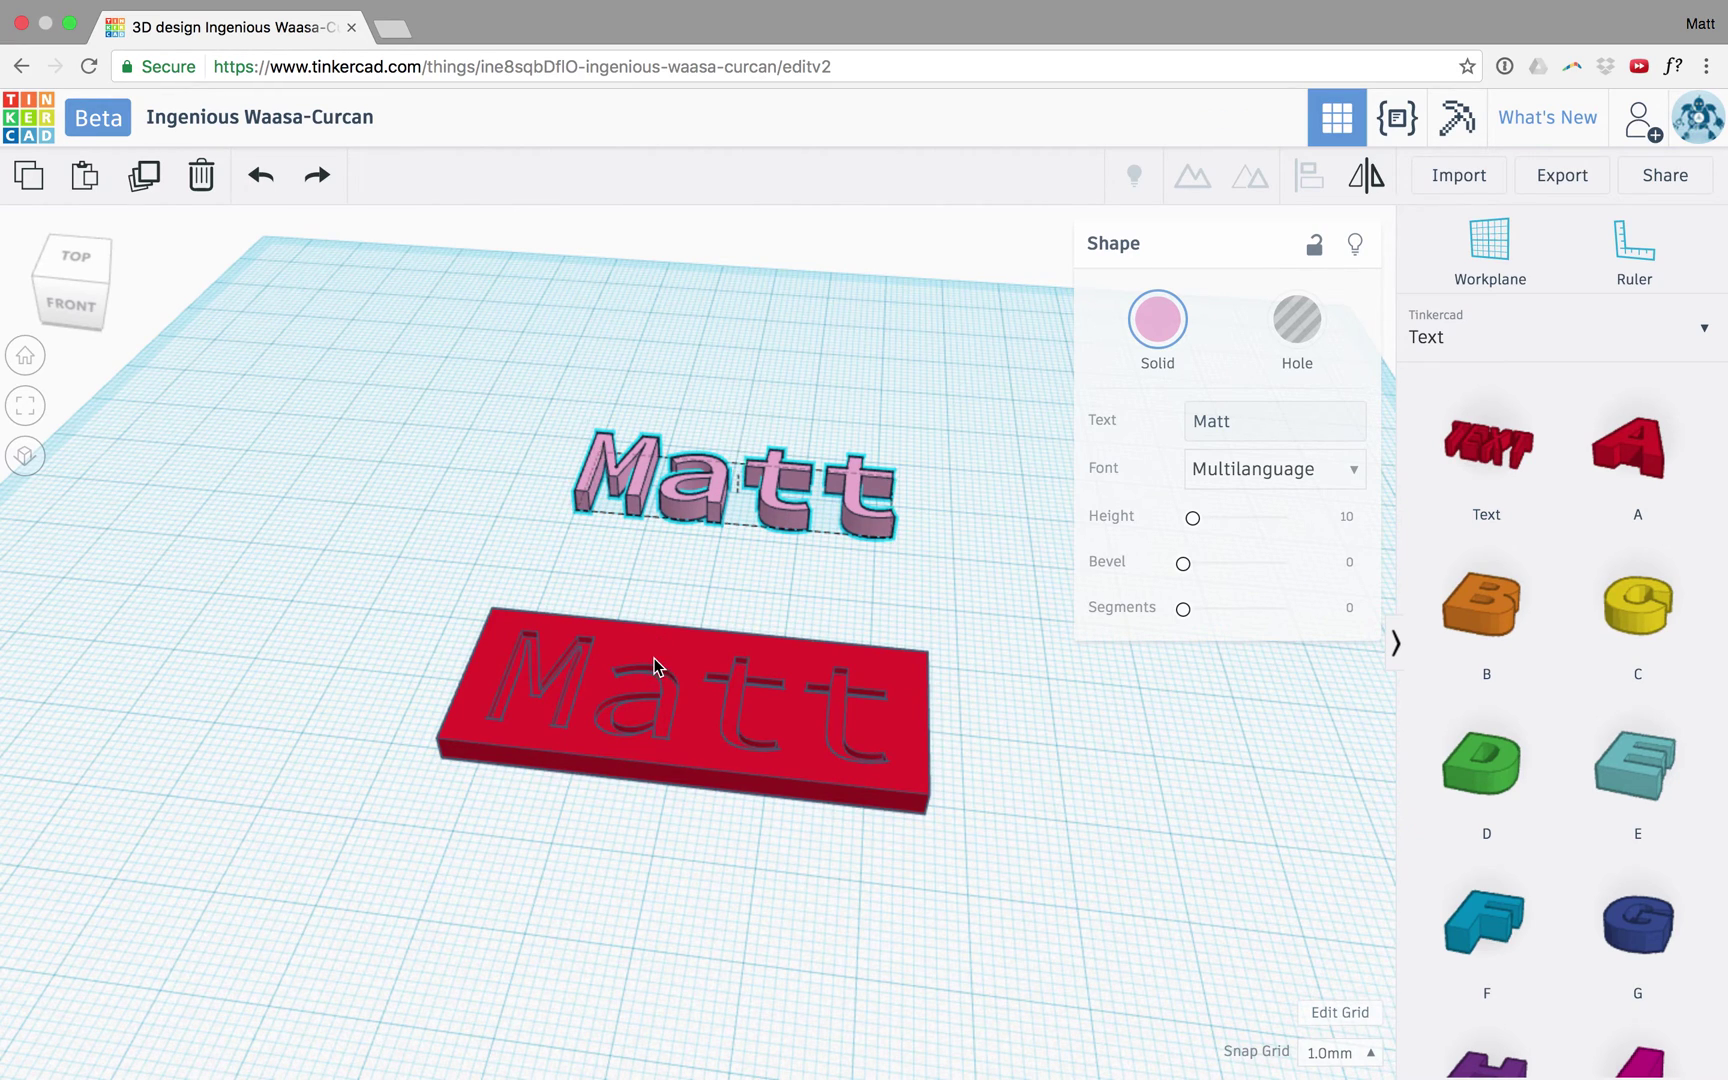
{"action": "left_click", "coordinate": [700, 499]}
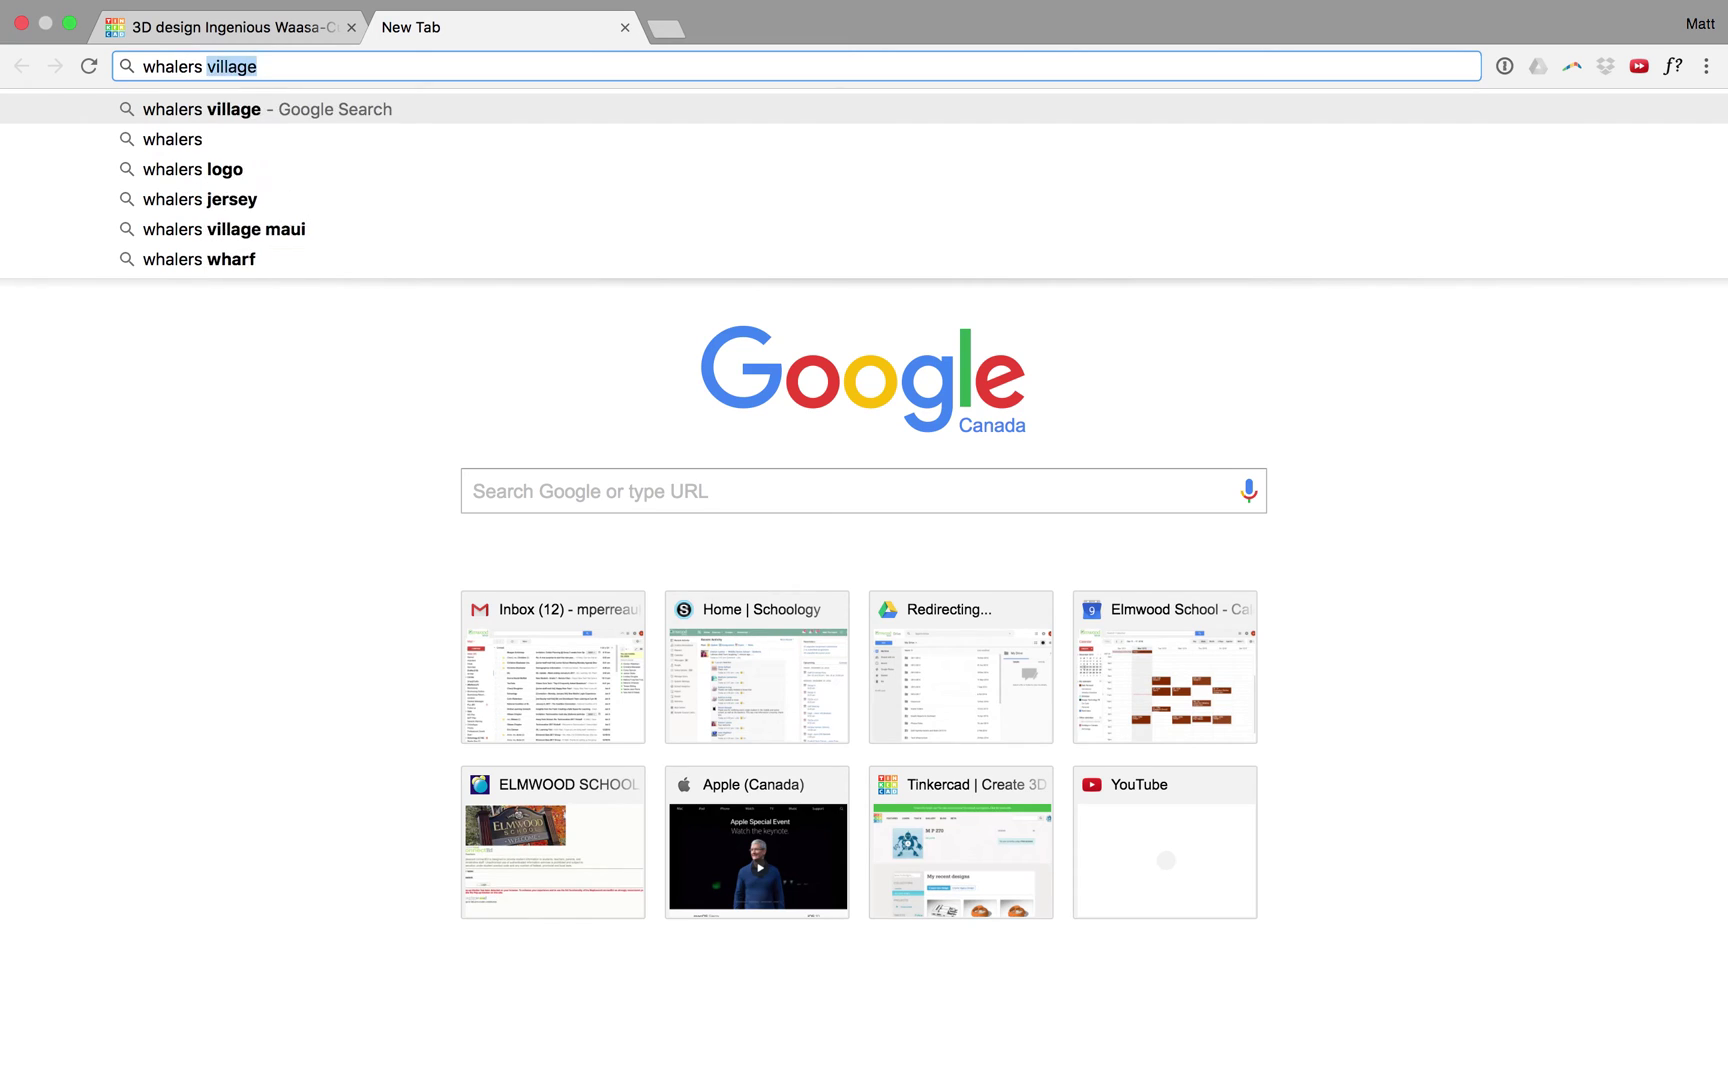
Search Google for 'whalers logo' and view the Hartford Whalers logo full-size
{"action": "type", "text": "logo"}
{"action": "key", "text": "Return"}
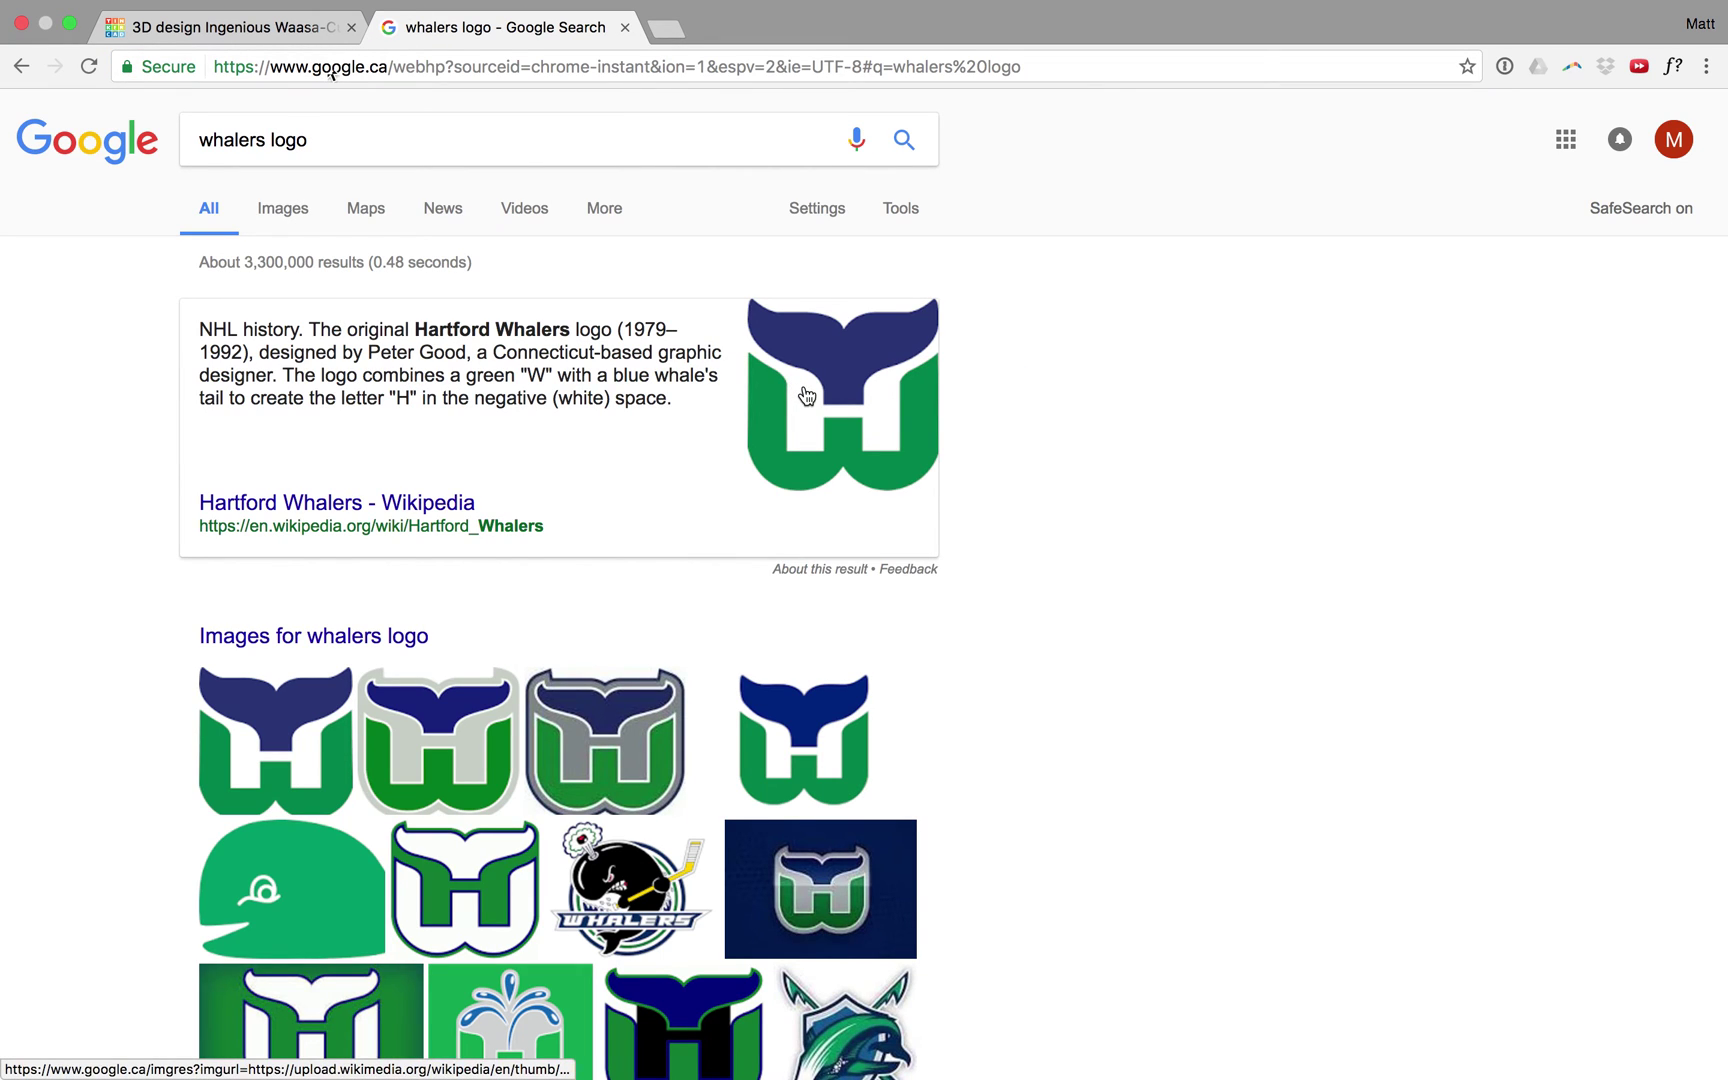
{"action": "scroll", "coordinate": [834, 440], "scroll_direction": "down", "scroll_amount": 2}
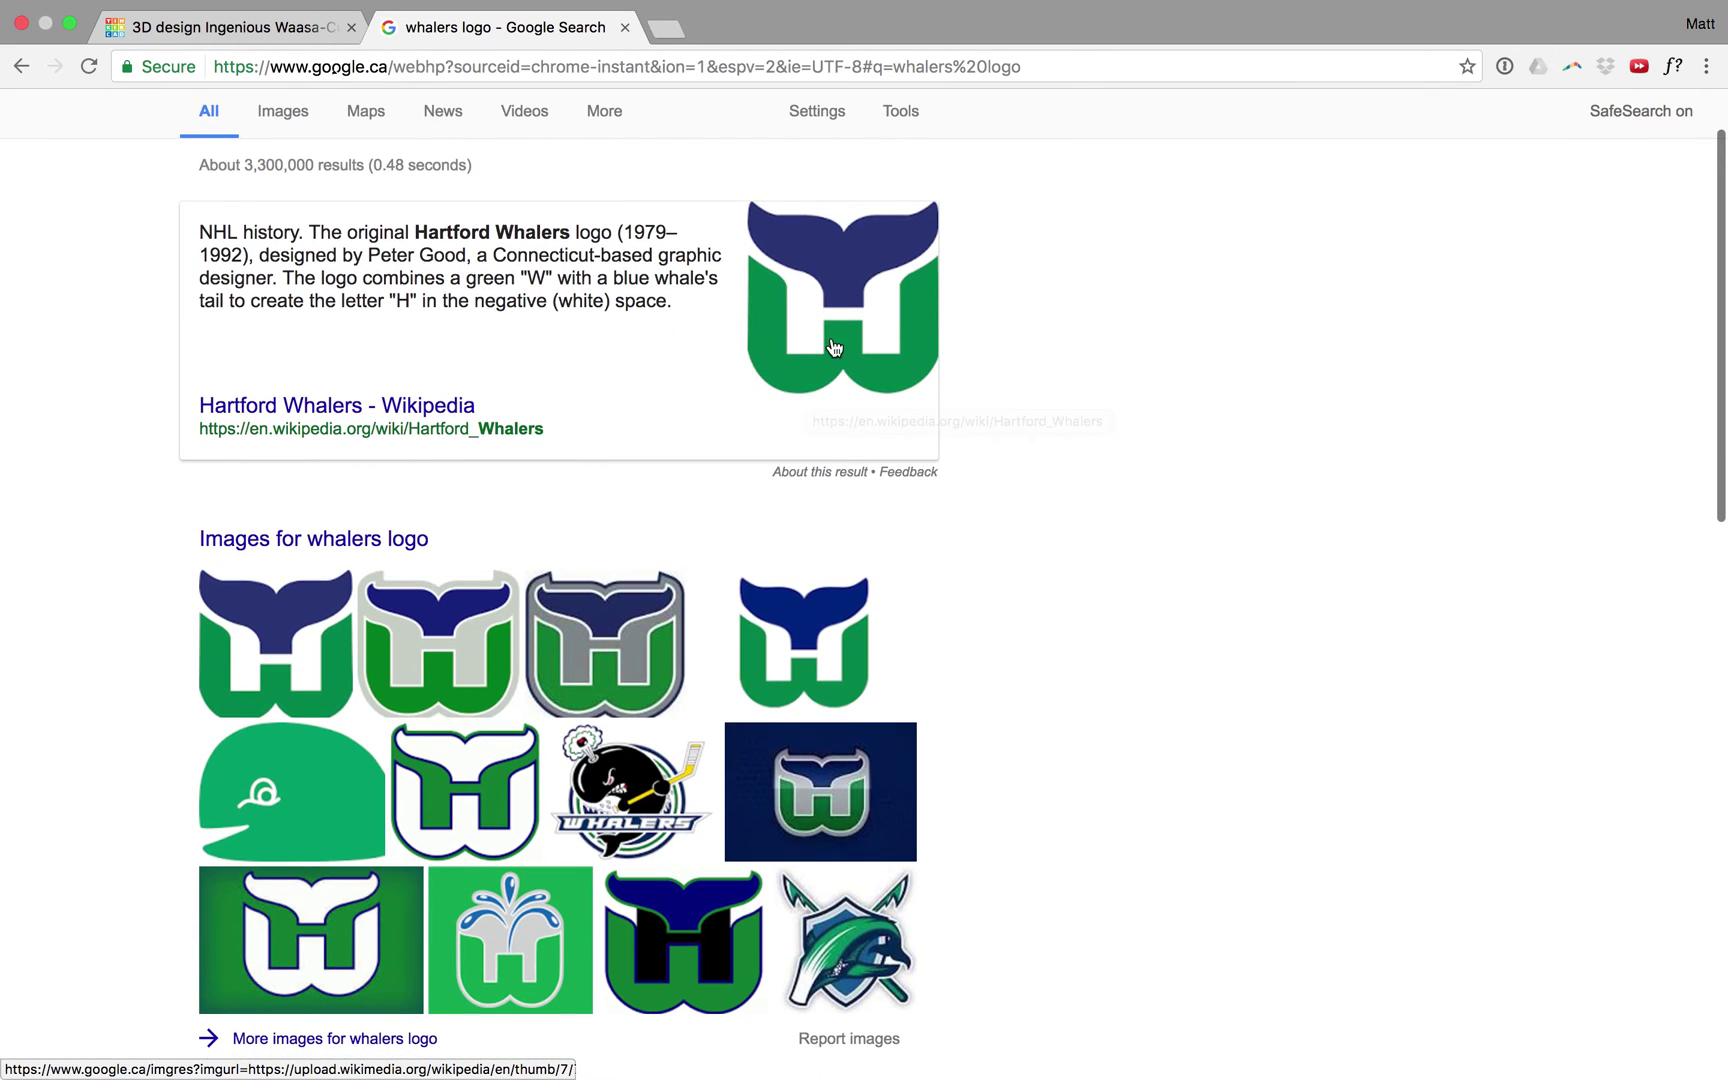
{"action": "left_click", "coordinate": [834, 347]}
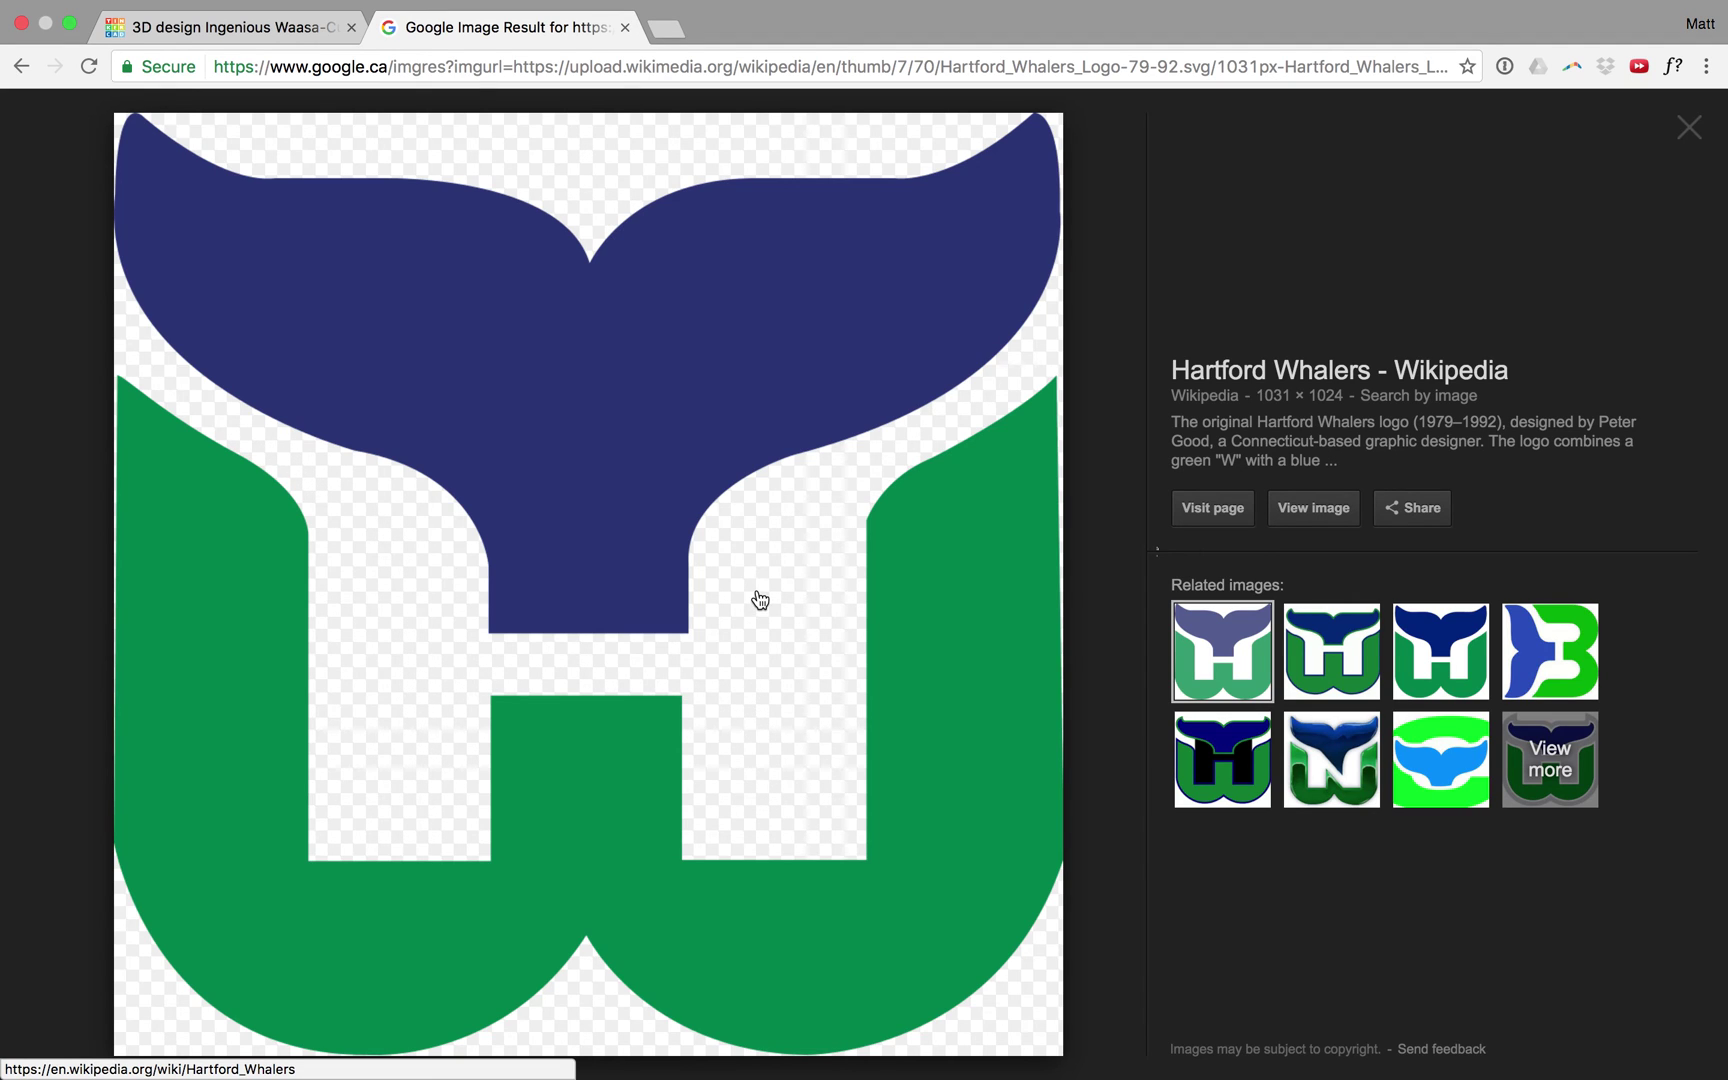
Back in the Tinkercad design, select the red plate and switch the shape library to Basic Shapes
{"action": "left_click", "coordinate": [250, 28]}
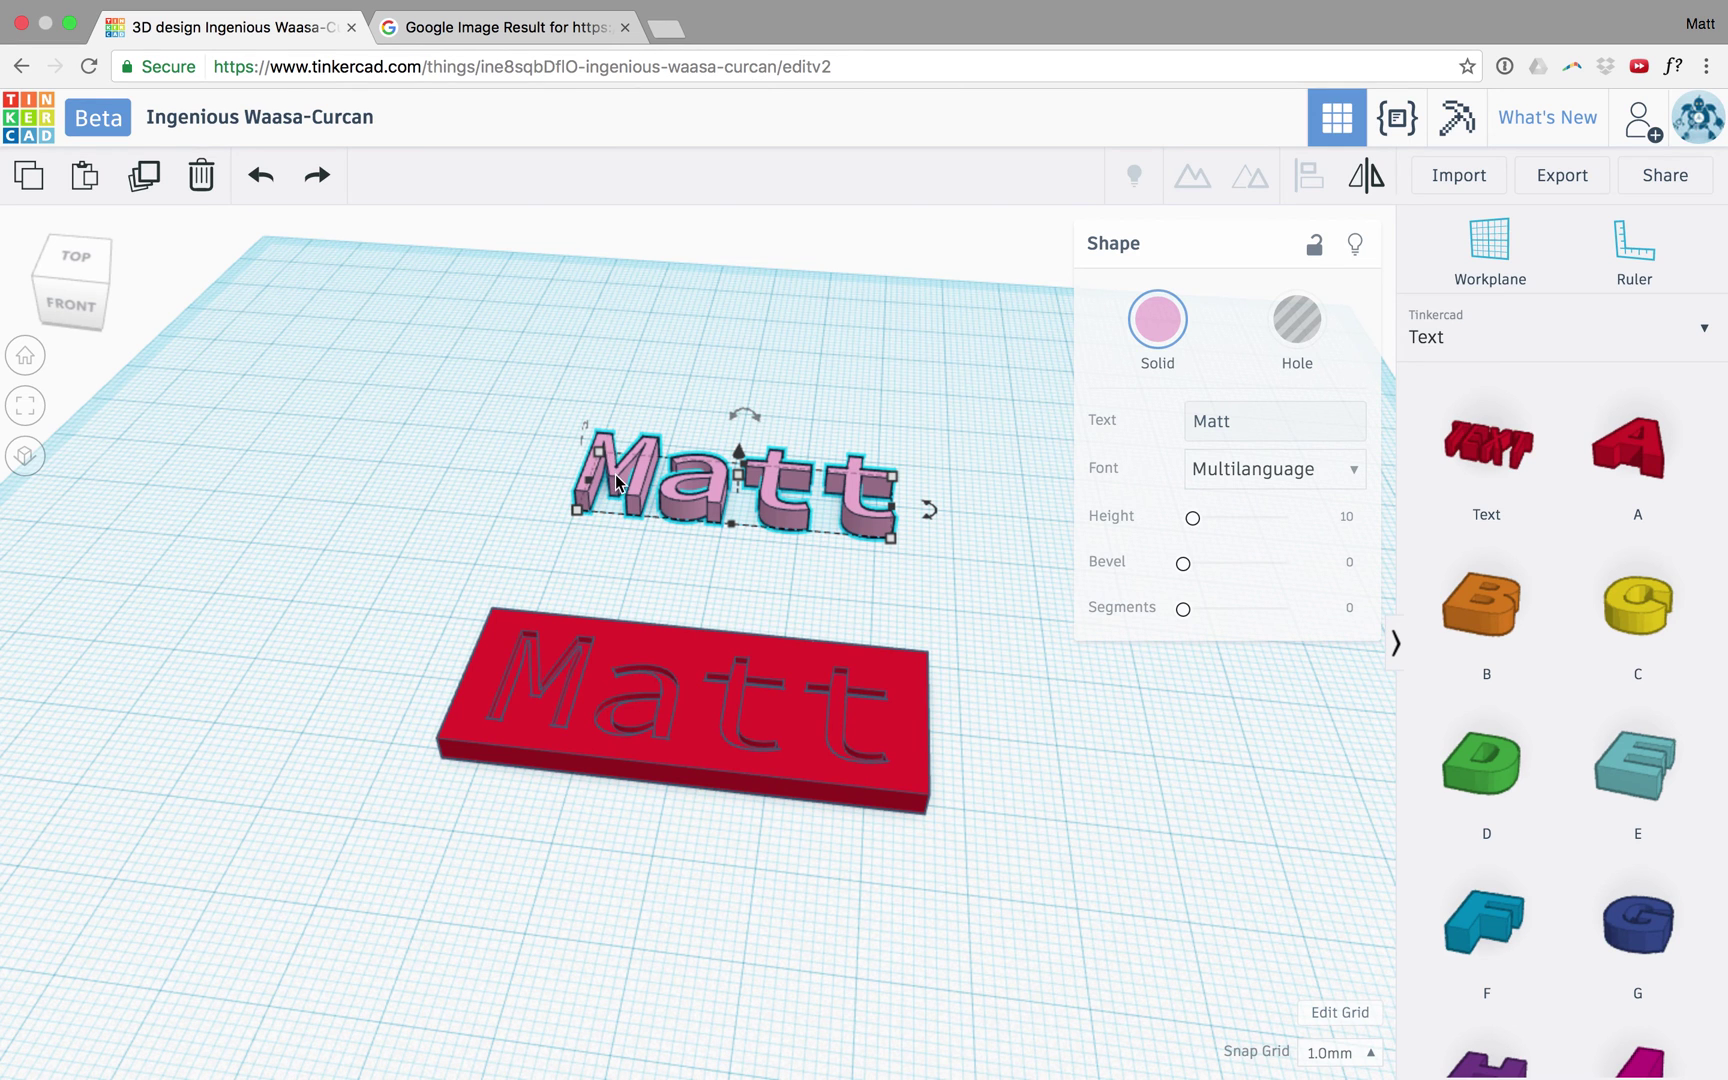
{"action": "left_click", "coordinate": [619, 649]}
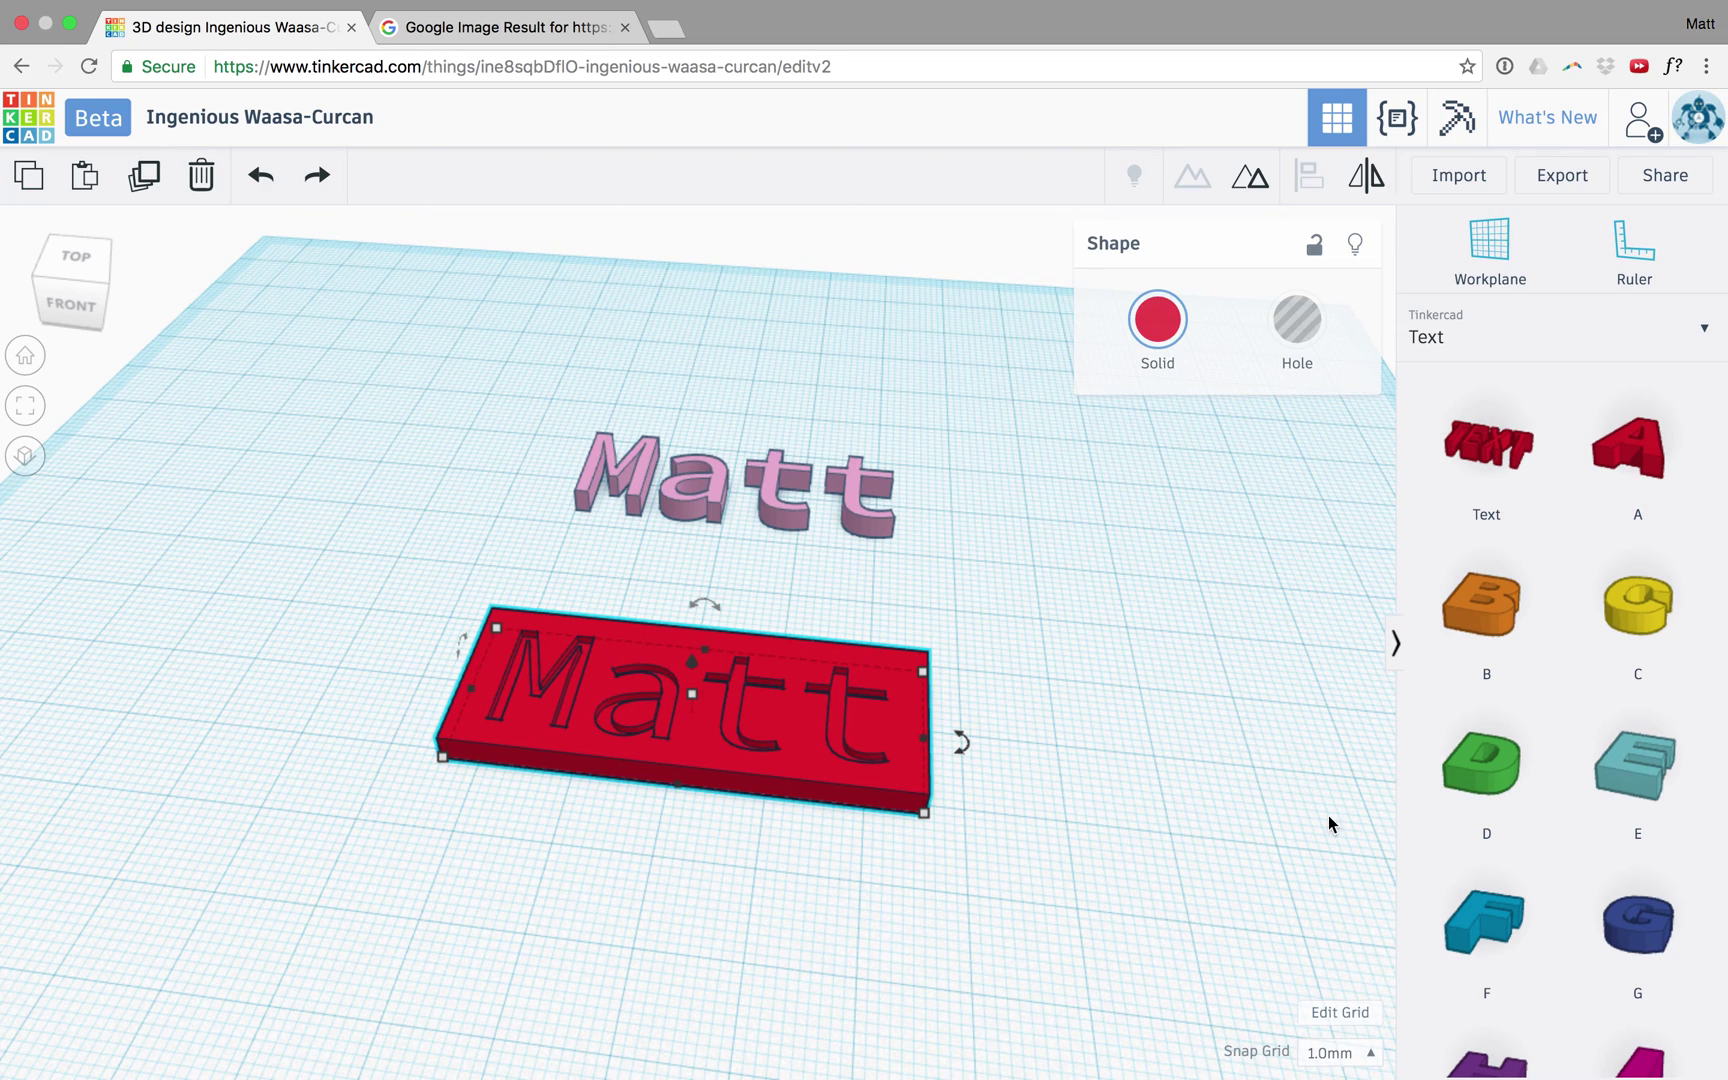
{"action": "scroll", "coordinate": [1288, 770], "scroll_direction": "up", "scroll_amount": 1}
{"action": "scroll", "coordinate": [1285, 770], "scroll_direction": "up", "scroll_amount": 3}
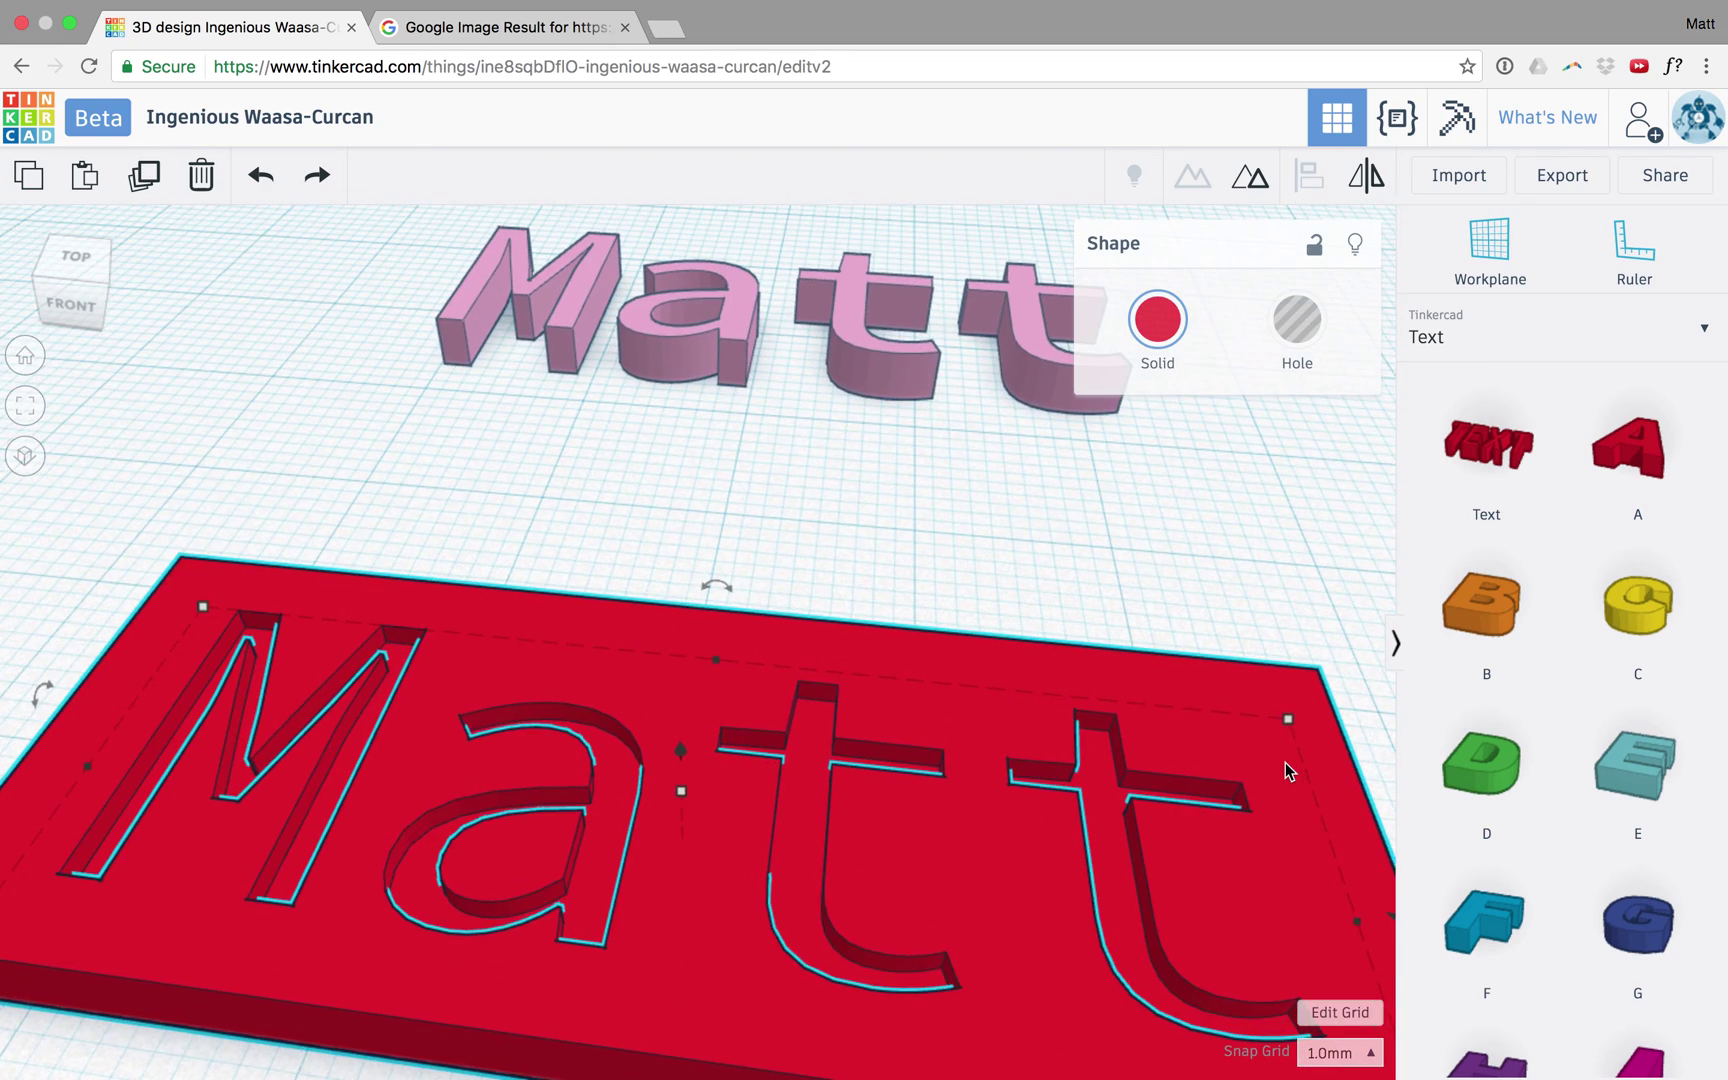
{"action": "scroll", "coordinate": [1285, 770], "scroll_direction": "down", "scroll_amount": 2}
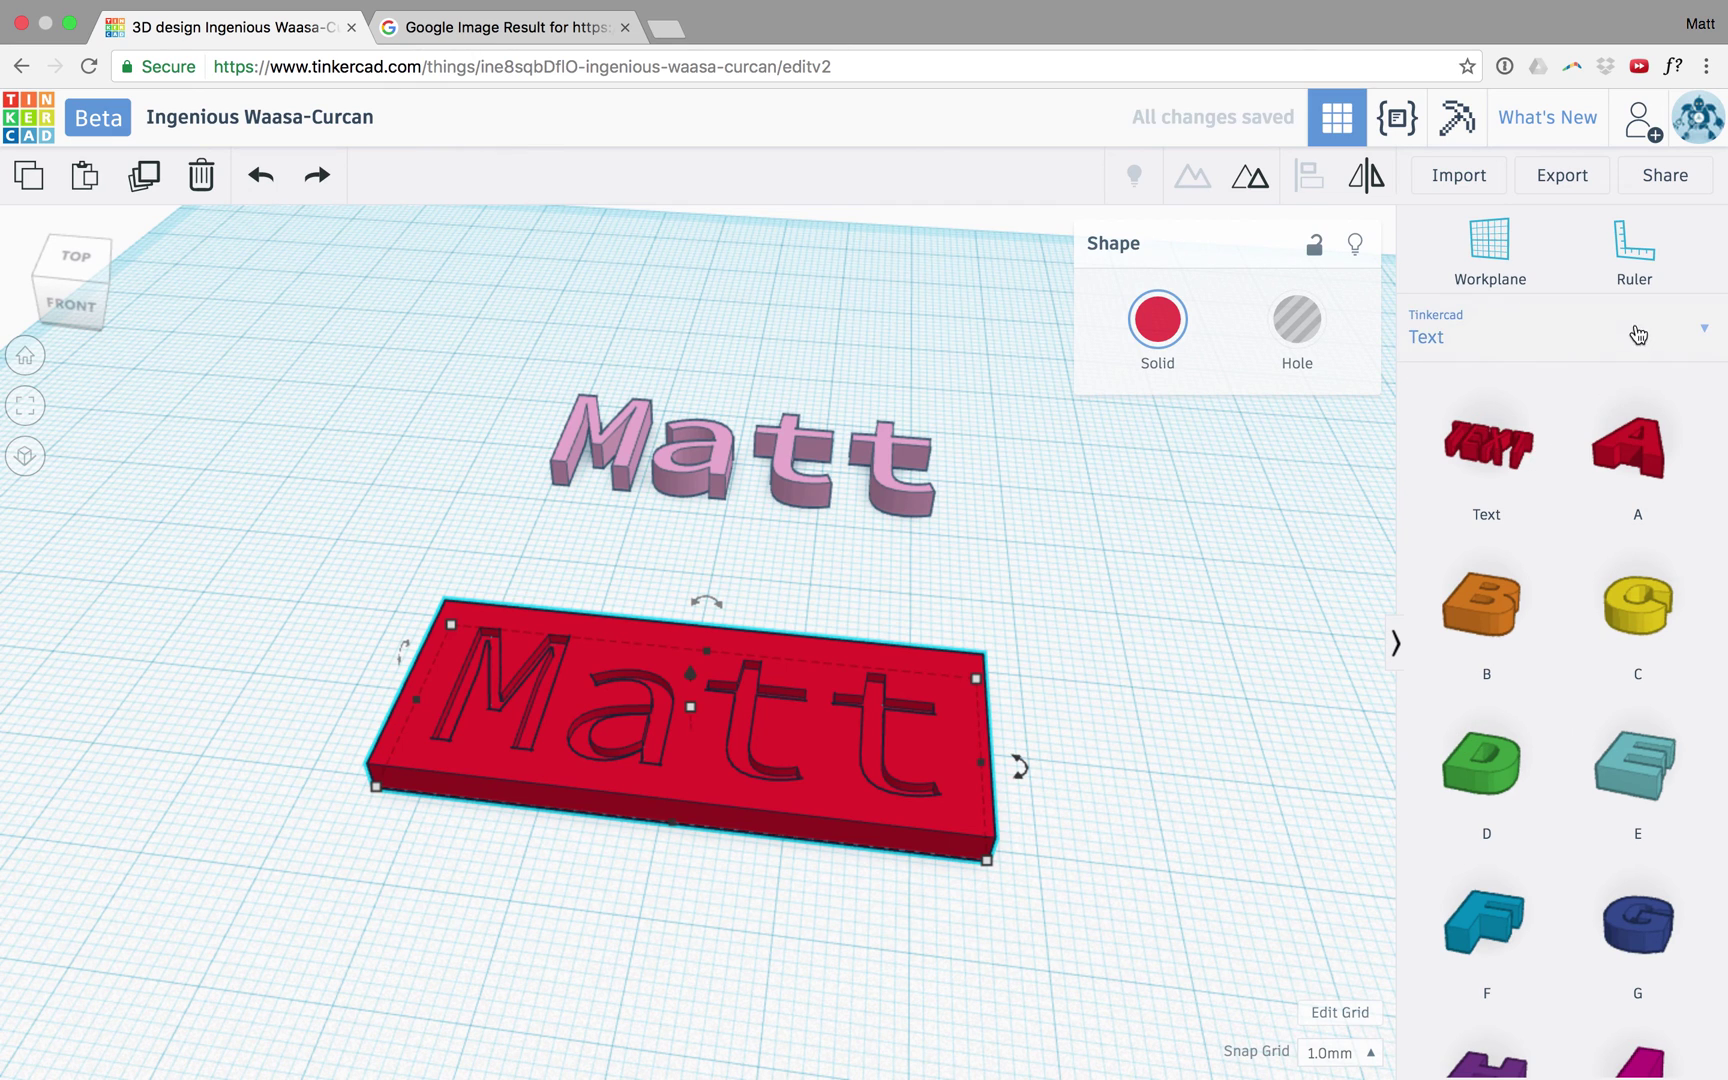
{"action": "left_click", "coordinate": [1655, 352]}
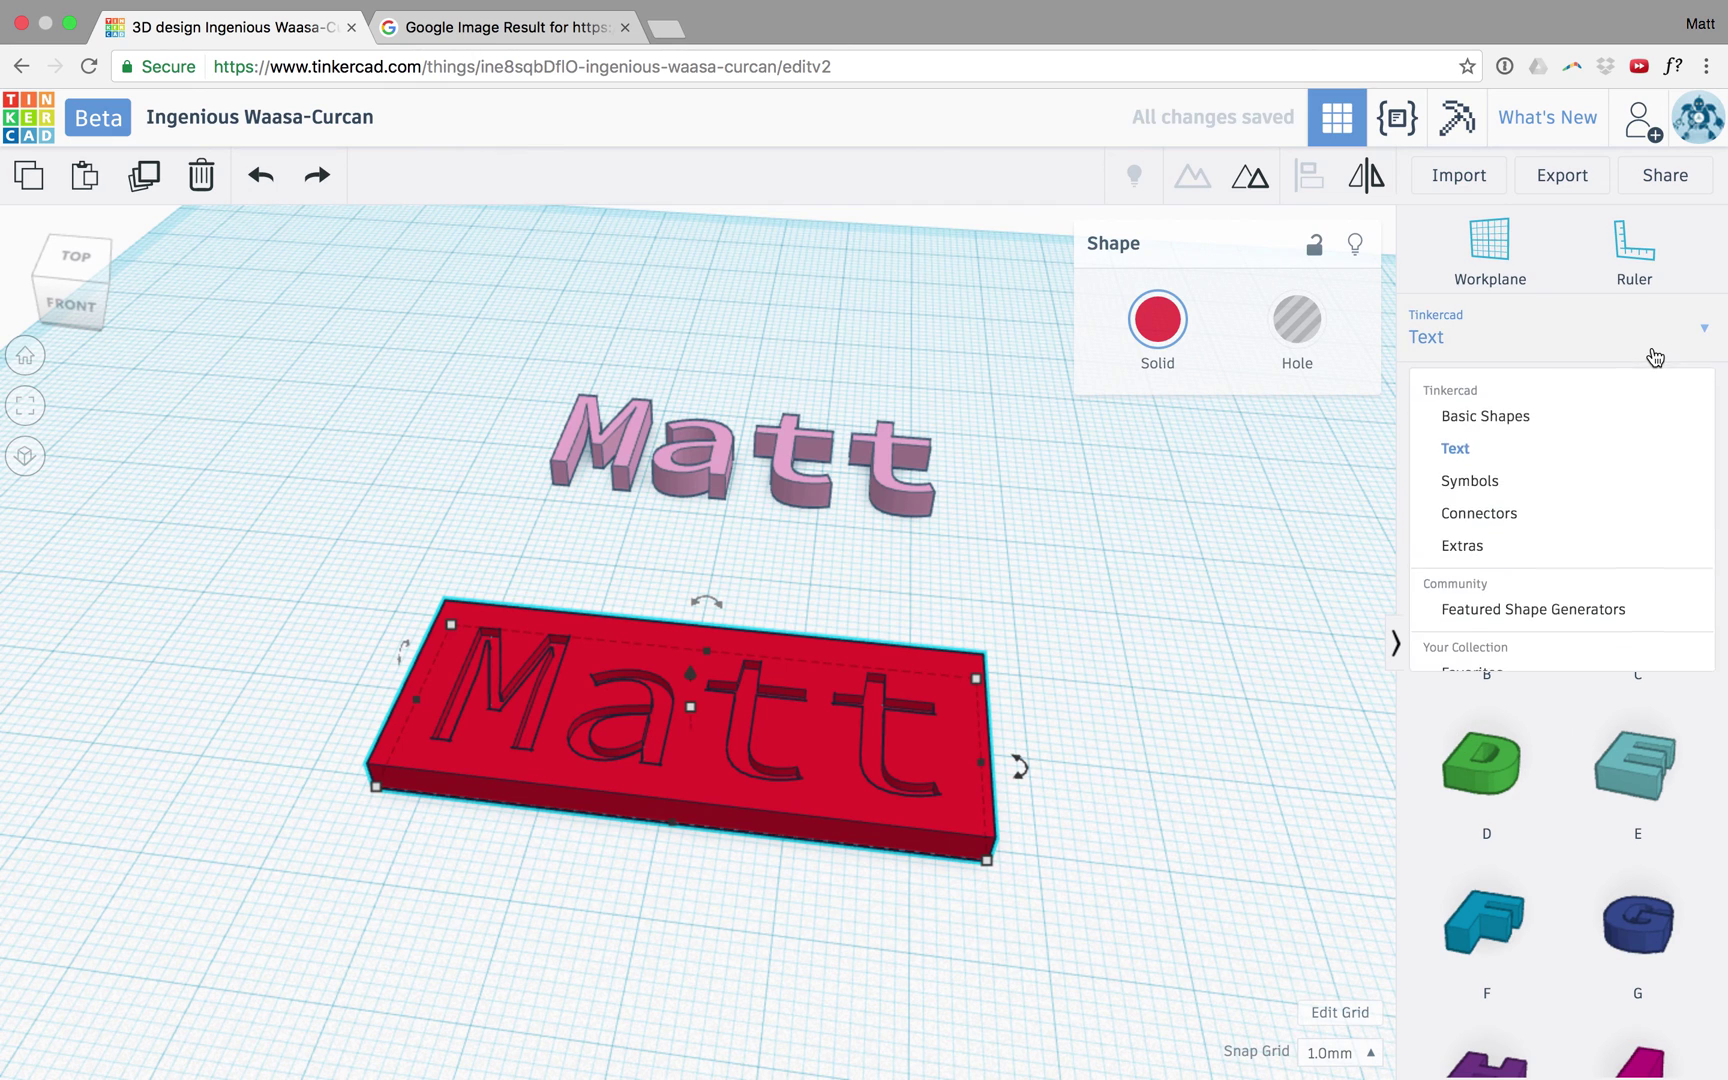
{"action": "left_click", "coordinate": [1500, 424]}
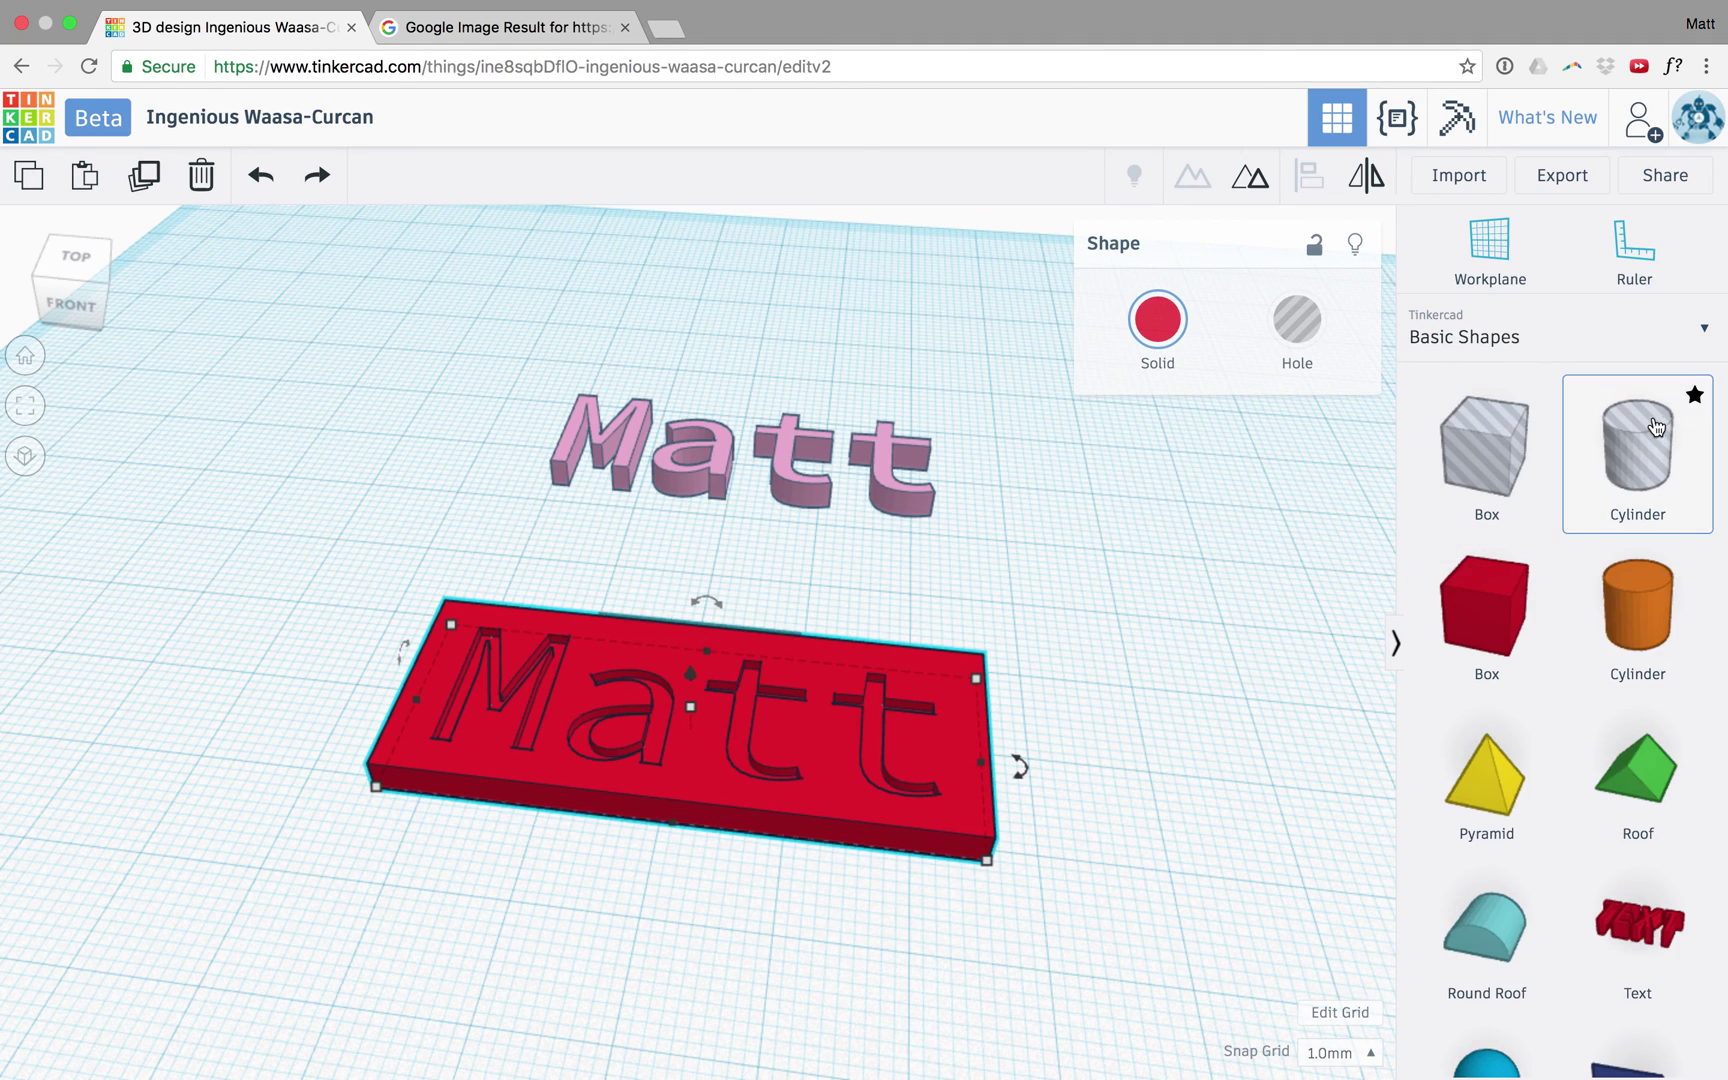
Place a hole cylinder on the plate's right edge and group them to cut a rounded notch
{"action": "left_click_drag", "start_coordinate": [1637, 445], "coordinate": [909, 816]}
{"action": "left_click_drag", "start_coordinate": [680, 855], "coordinate": [1069, 725]}
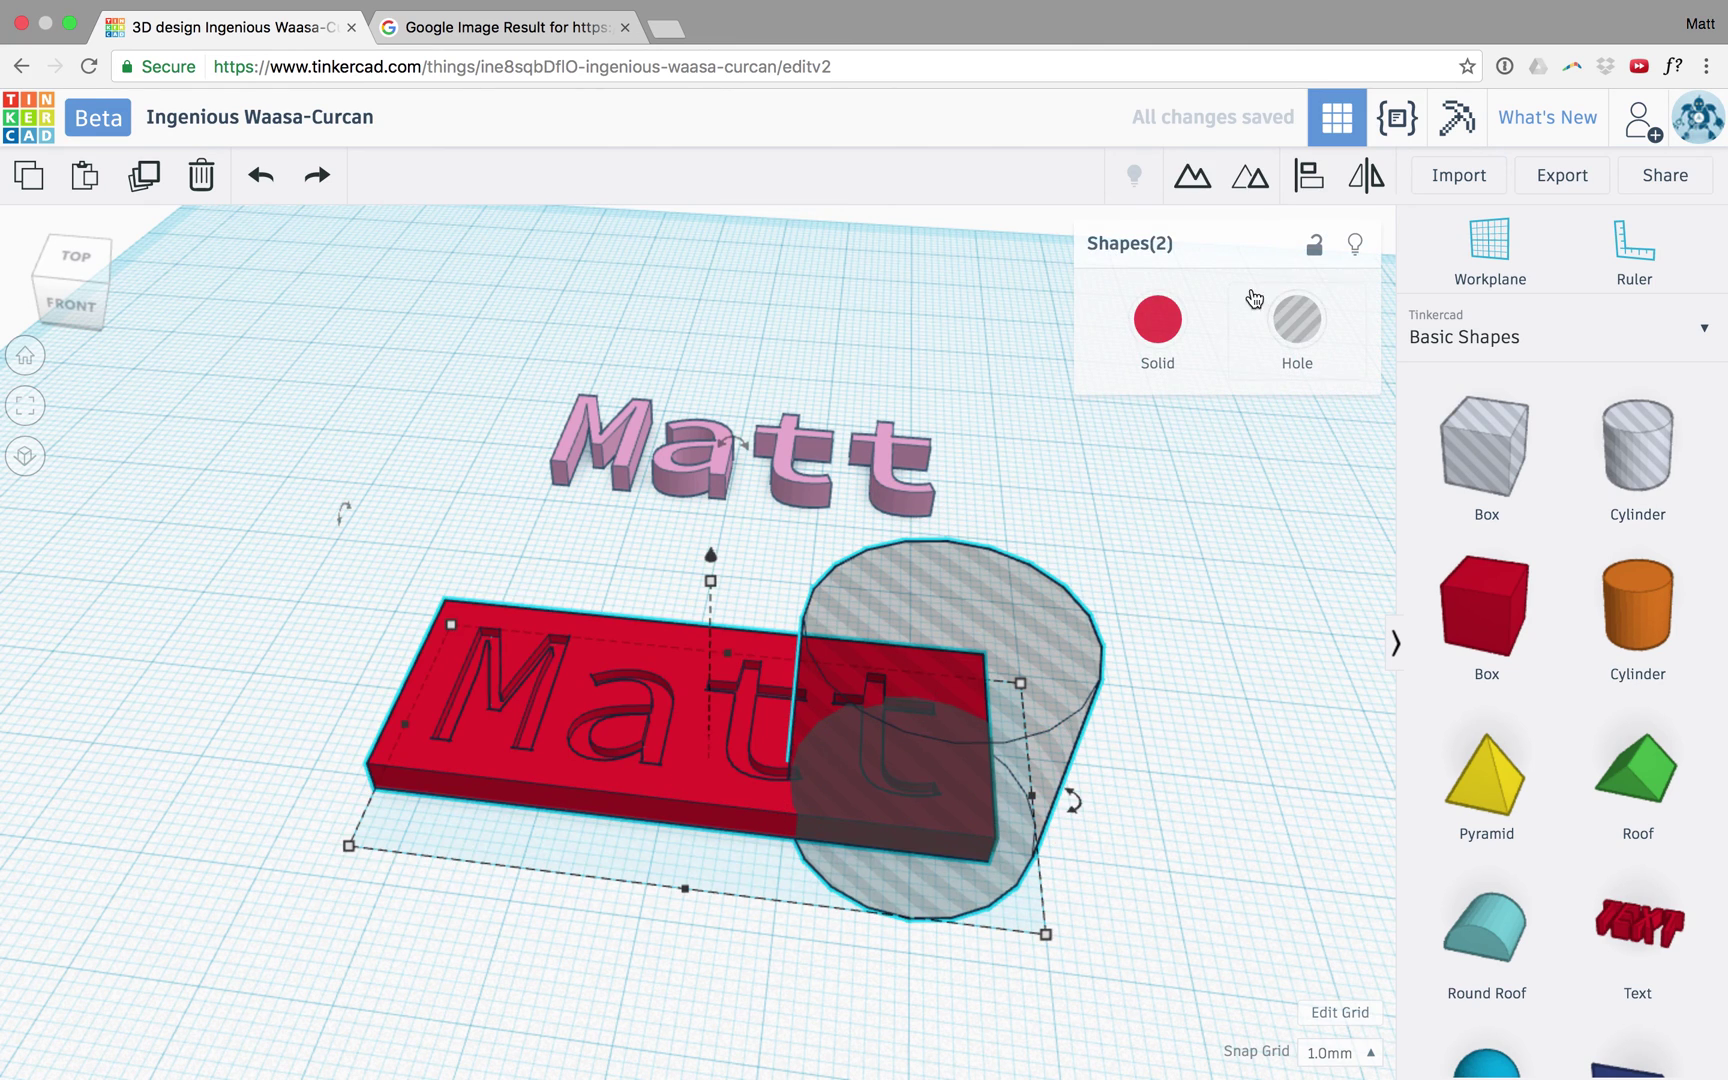
{"action": "left_click", "coordinate": [1197, 180]}
{"action": "left_click", "coordinate": [1133, 748]}
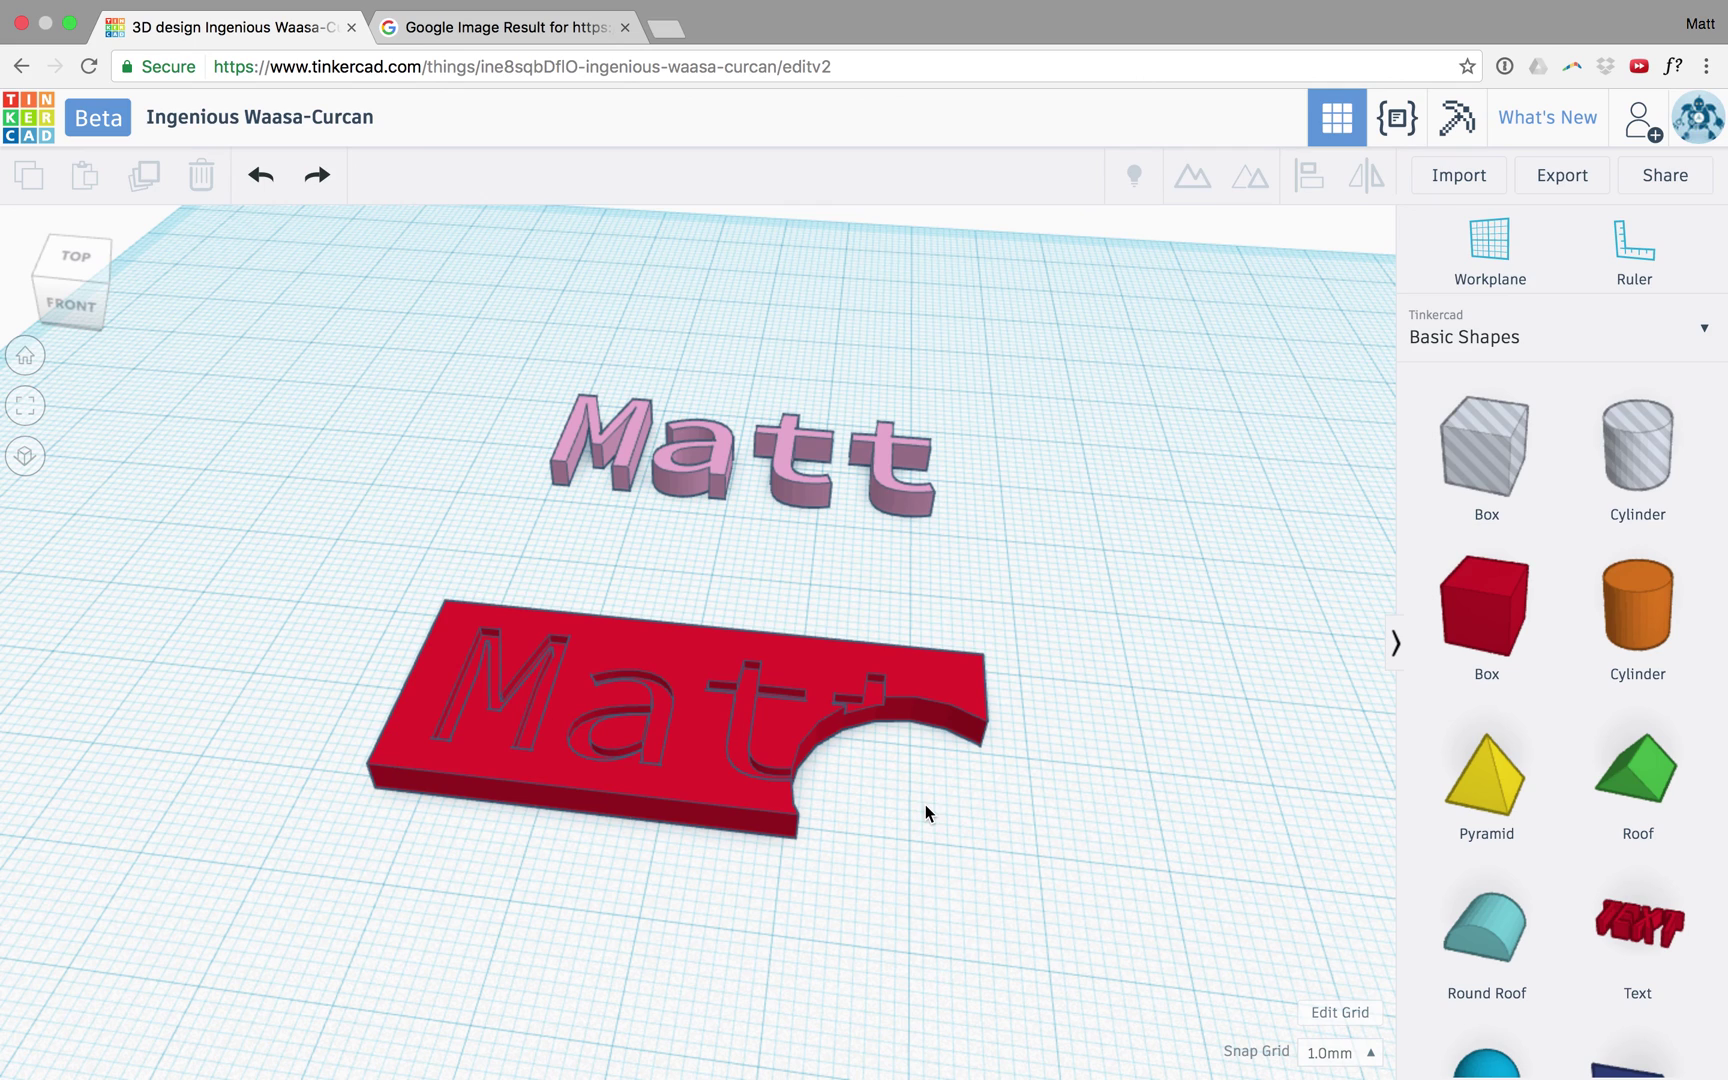
{"action": "mouse_move", "coordinate": [967, 3]}
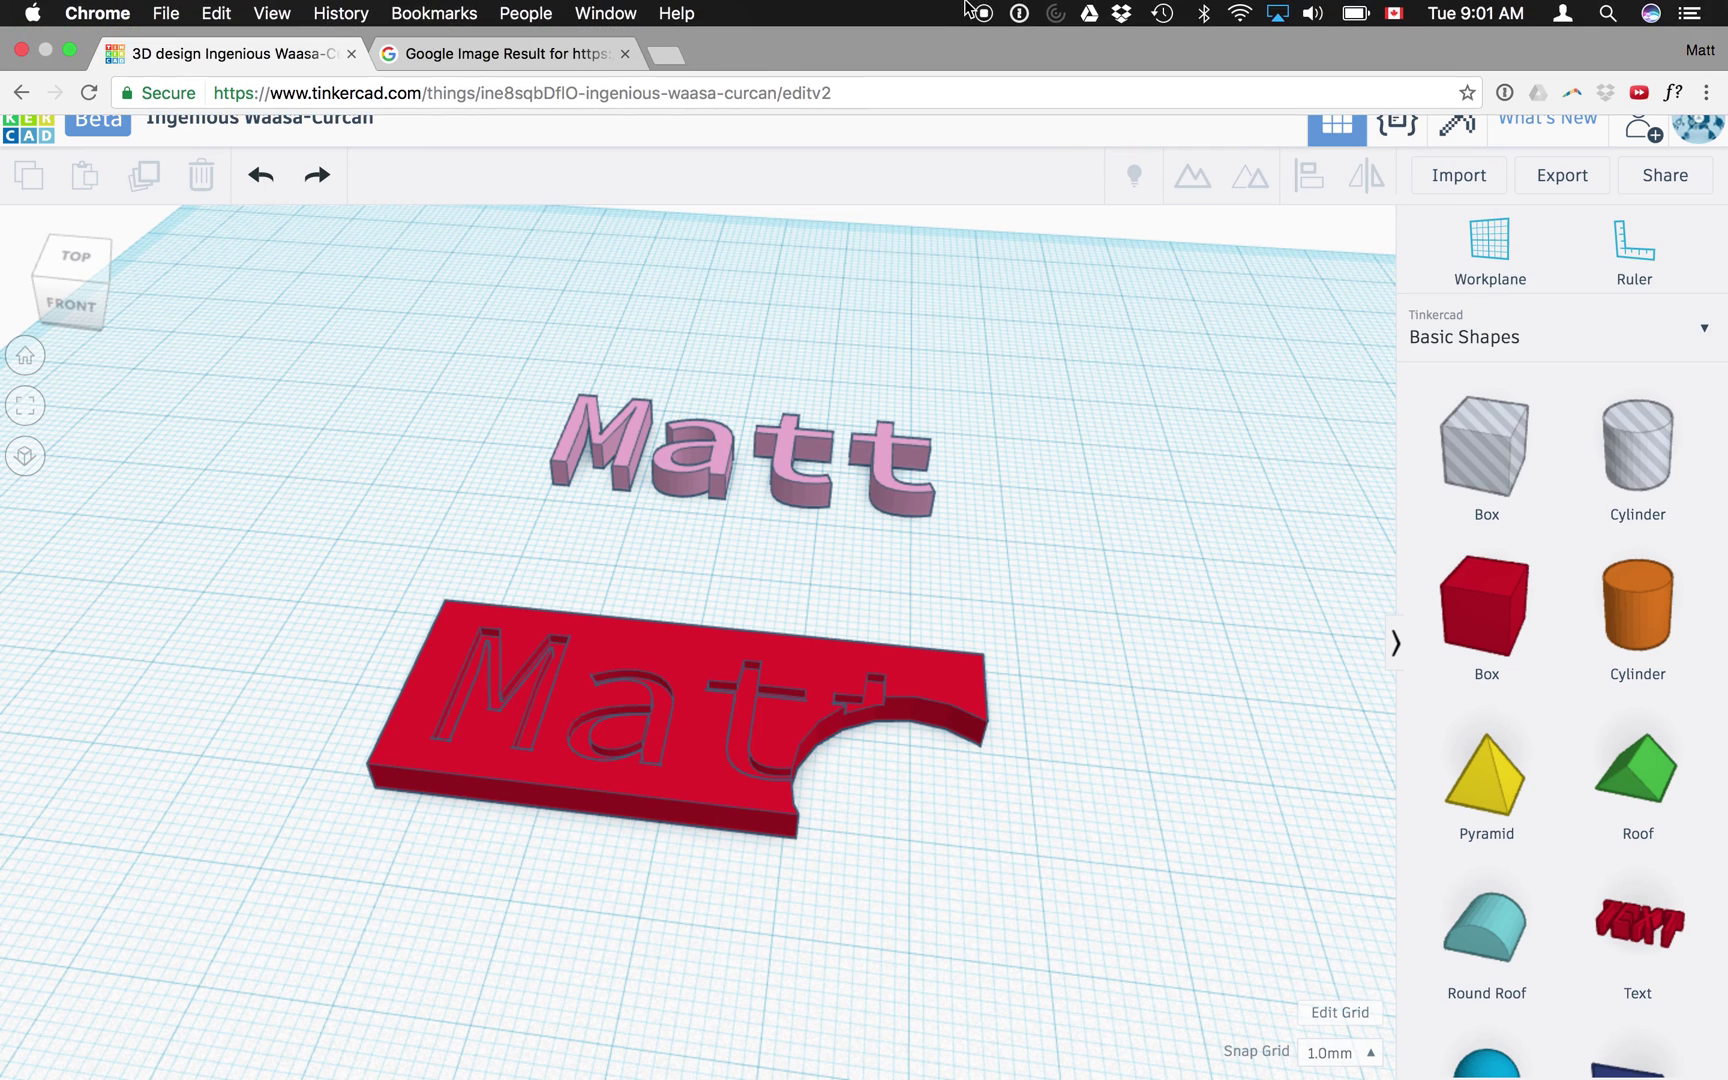